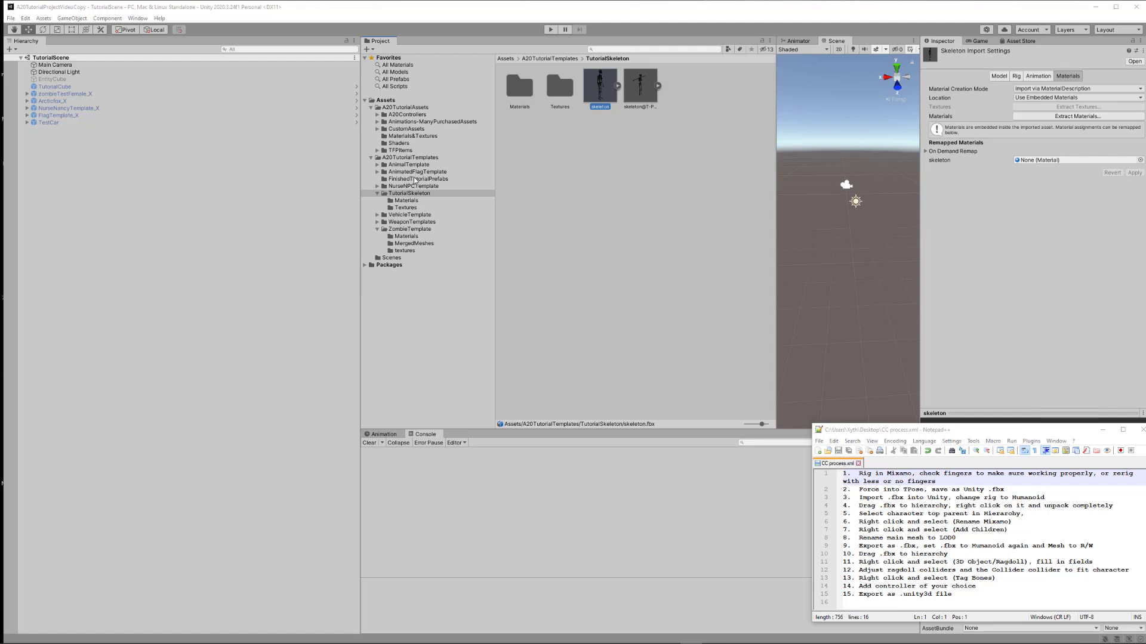
# Step: Collapse the ZombieTemplate folder and open the TutorialSkeleton folder's contents
pyautogui.click(377, 192)
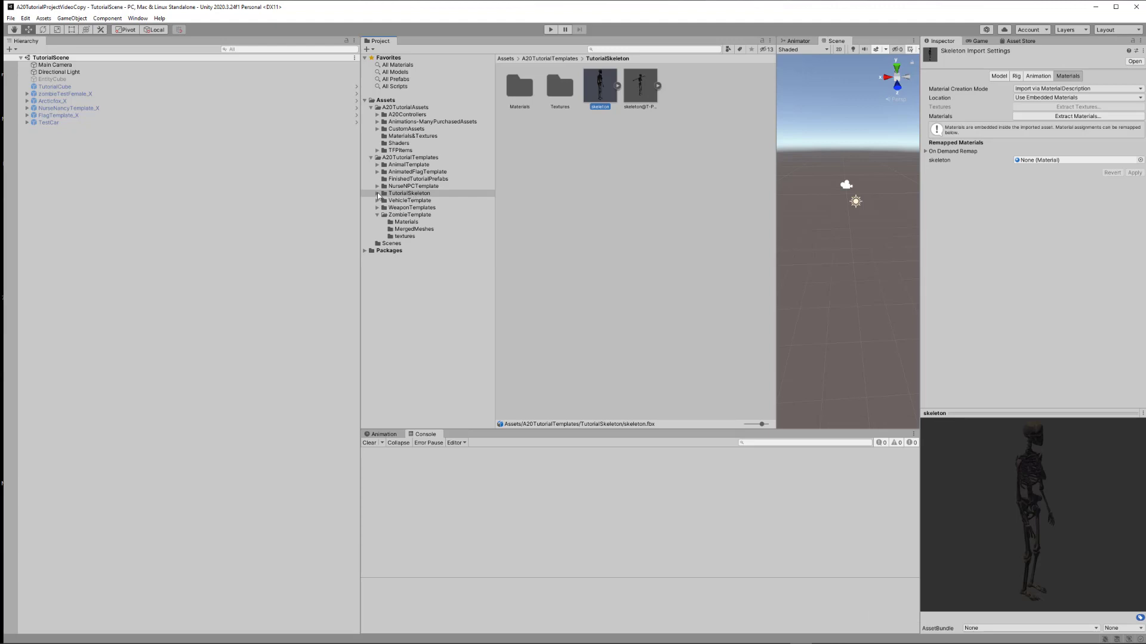
pyautogui.click(377, 193)
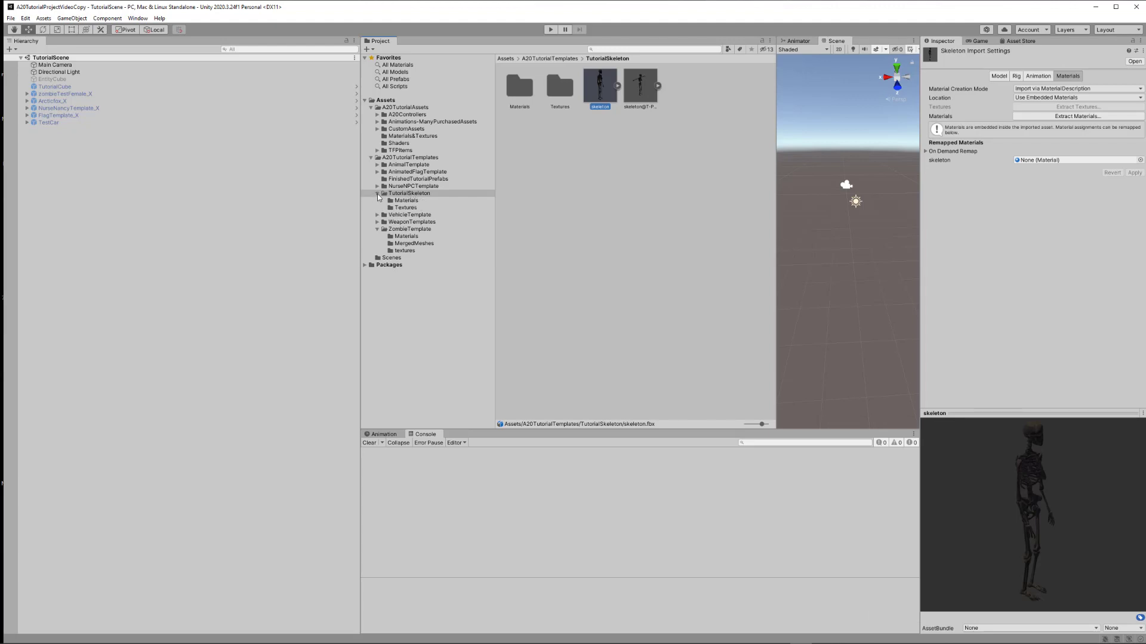
pyautogui.click(377, 193)
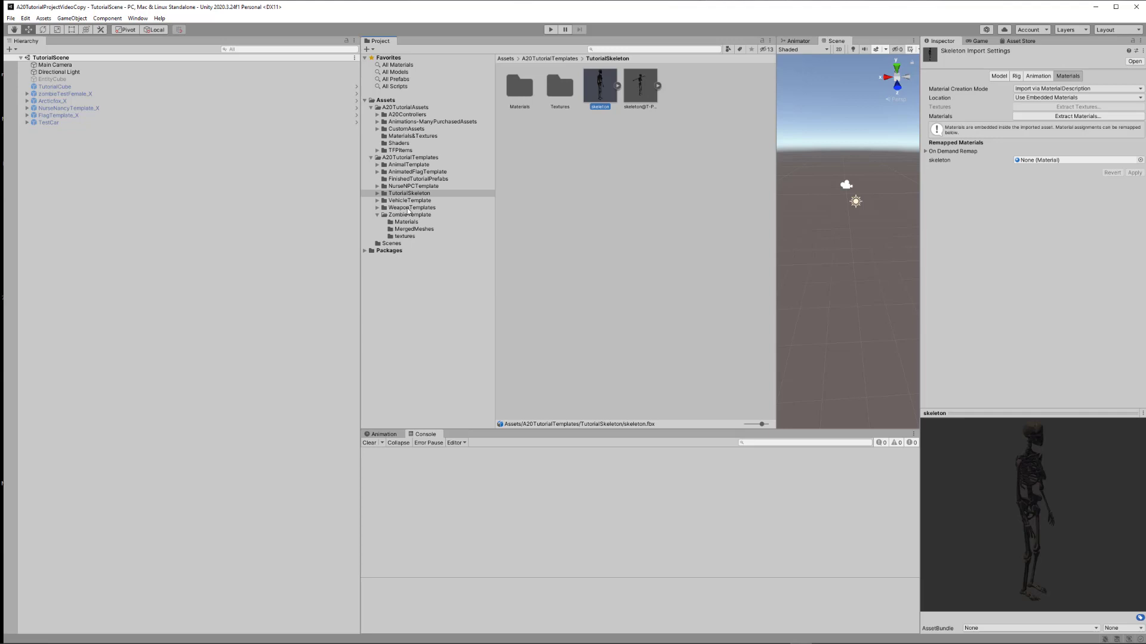
pyautogui.click(377, 215)
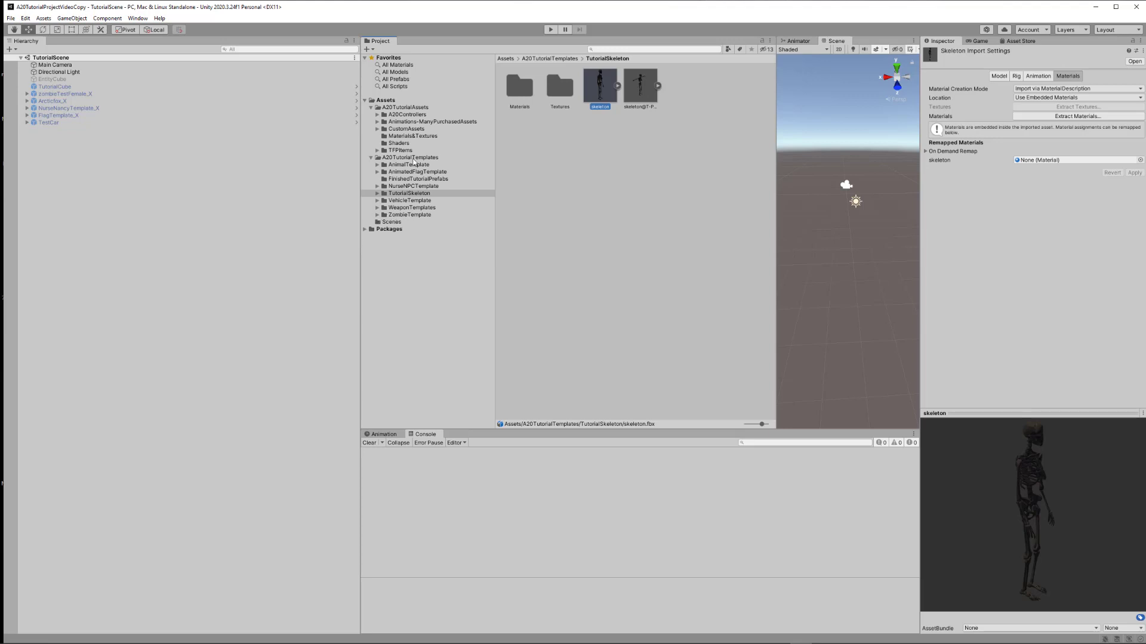
pyautogui.click(377, 195)
pyautogui.click(422, 194)
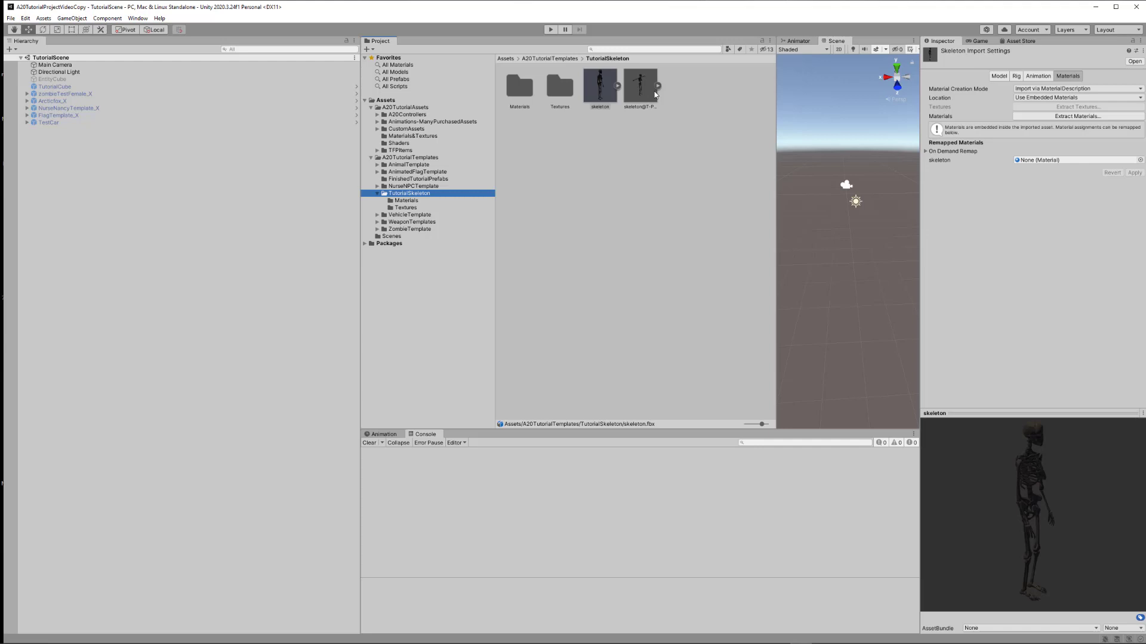
# Step: Inspect the skeleton and skeleton@T-Pose models and their sub-assets, including the T-Pose avatar
pyautogui.click(605, 89)
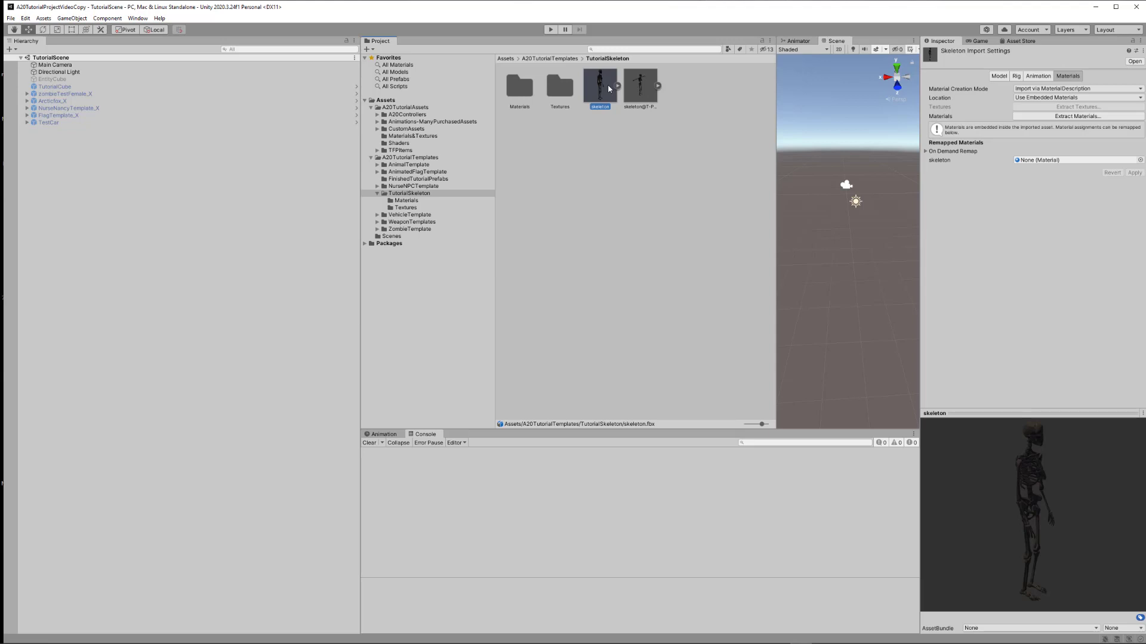
pyautogui.click(618, 86)
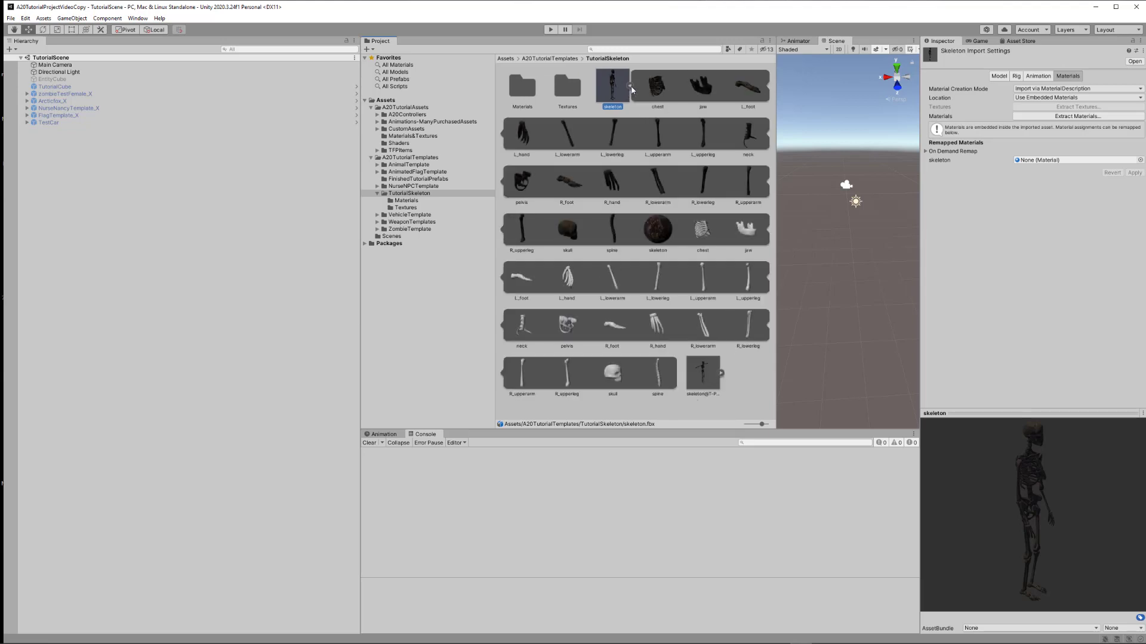
pyautogui.click(630, 86)
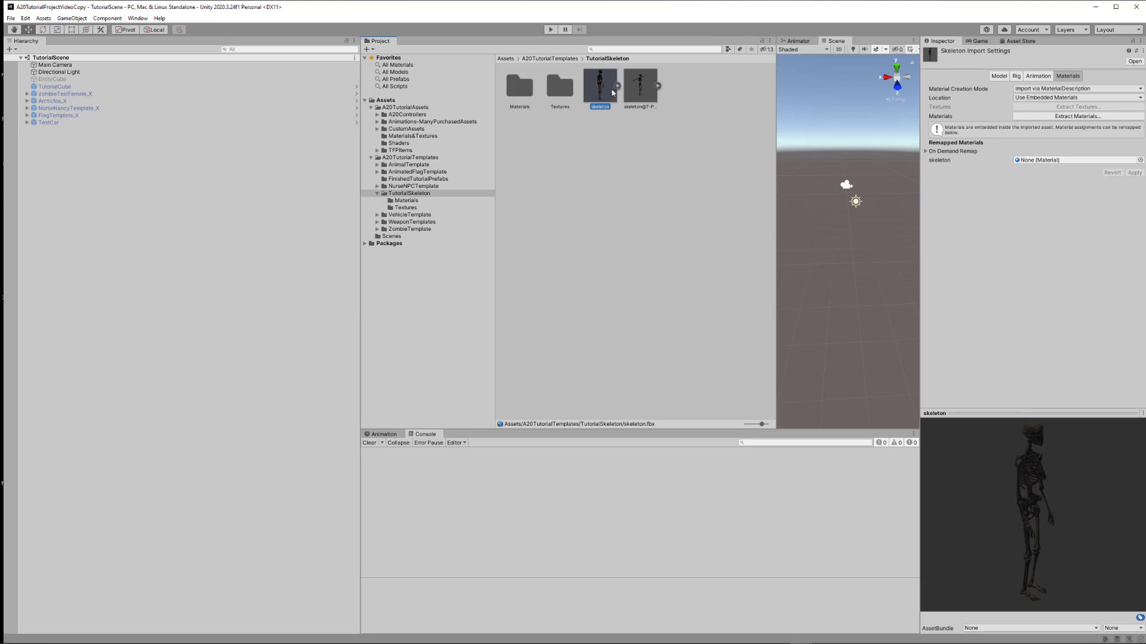
pyautogui.click(643, 90)
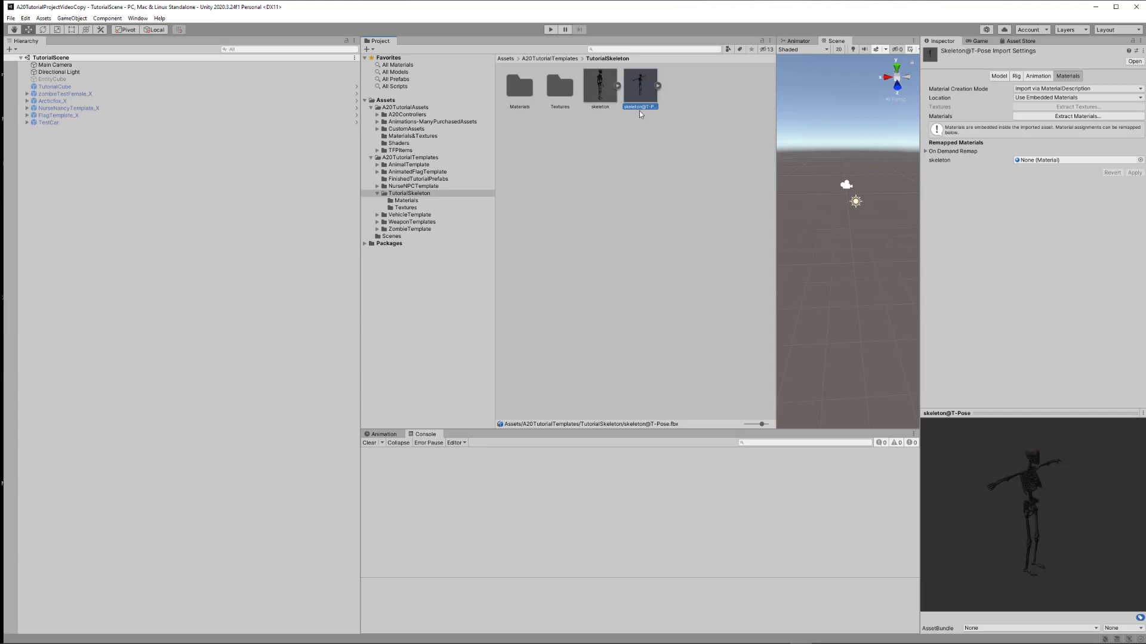
pyautogui.click(659, 87)
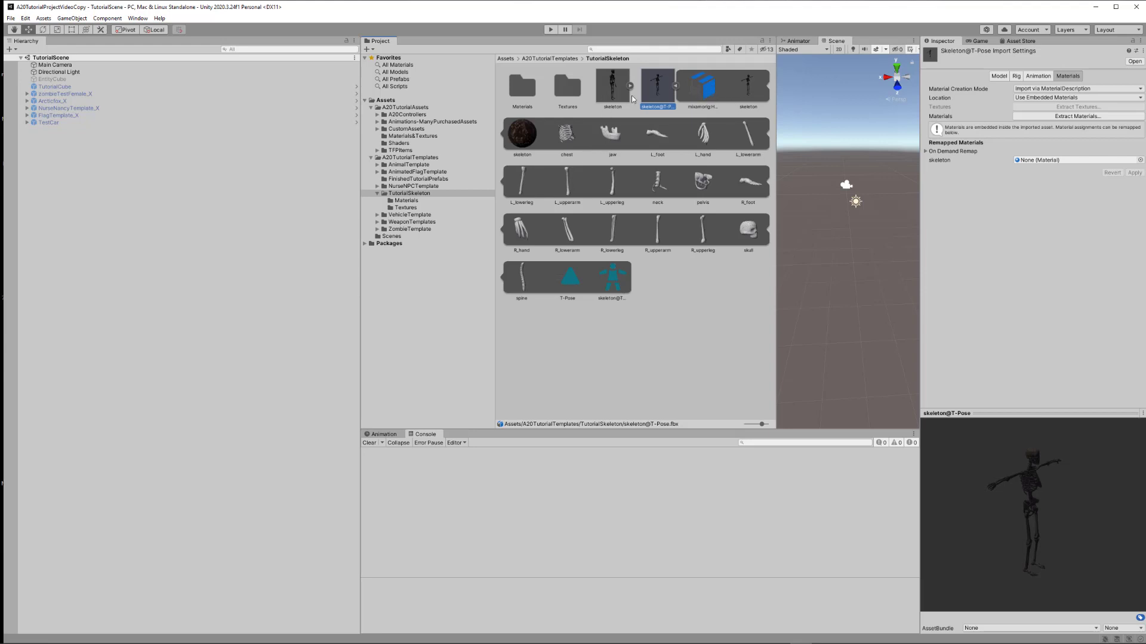
pyautogui.click(630, 86)
pyautogui.click(630, 86)
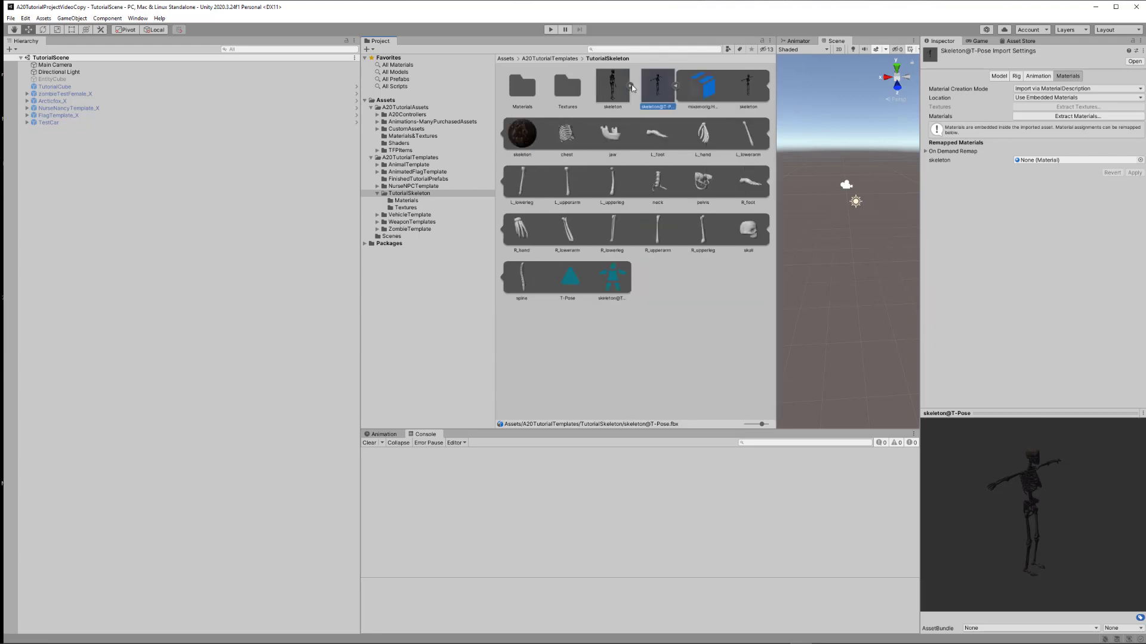
# Step: Collapse the skeleton@T-Pose sub-assets and switch to the CC process.xml notes in Notepad++
pyautogui.click(676, 87)
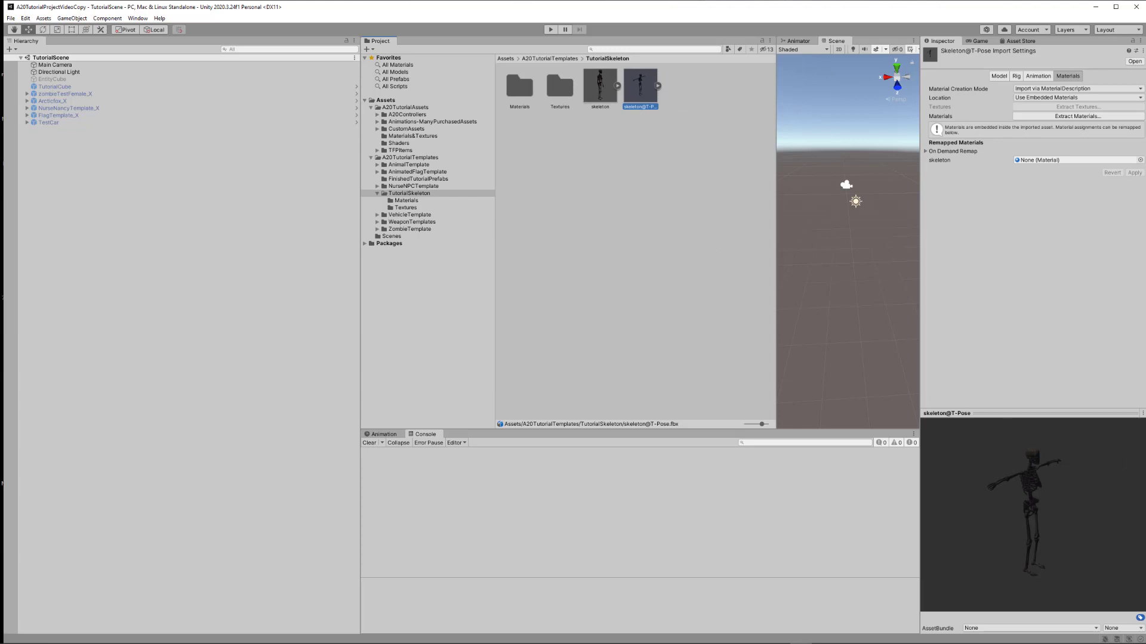
pyautogui.hotkey('alt', 'Tab')
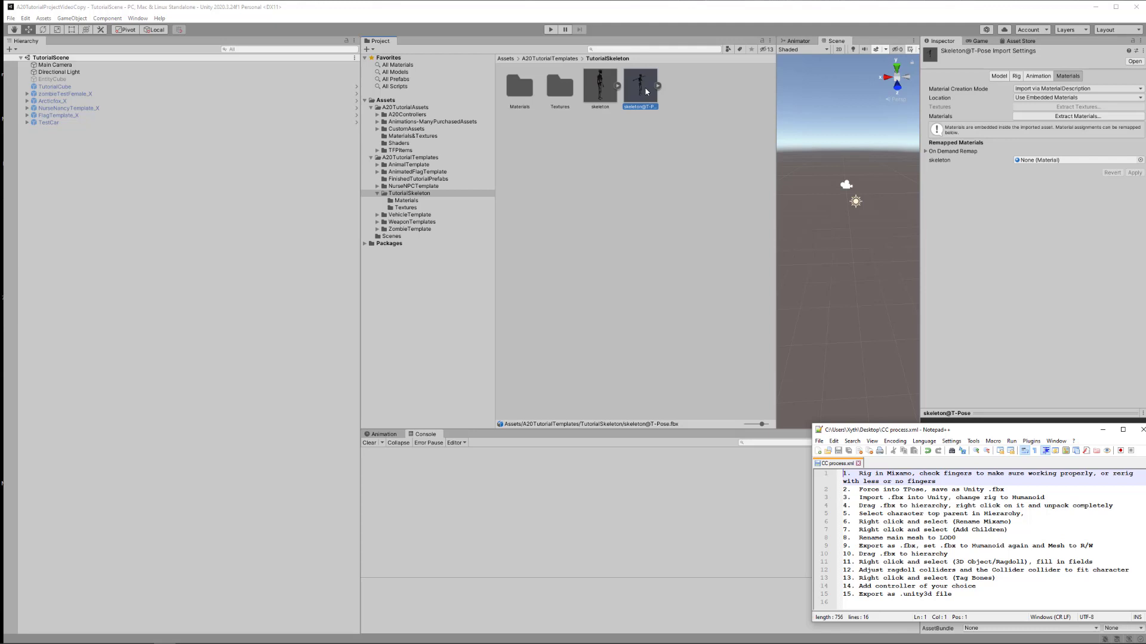
# Step: Drag skeleton@T-Pose into the scene hierarchy and widen the Scene view to eye level
pyautogui.moveTo(643, 86); pyautogui.dragTo(204, 130)
pyautogui.moveTo(40, 157); pyautogui.dragTo(46, 144)
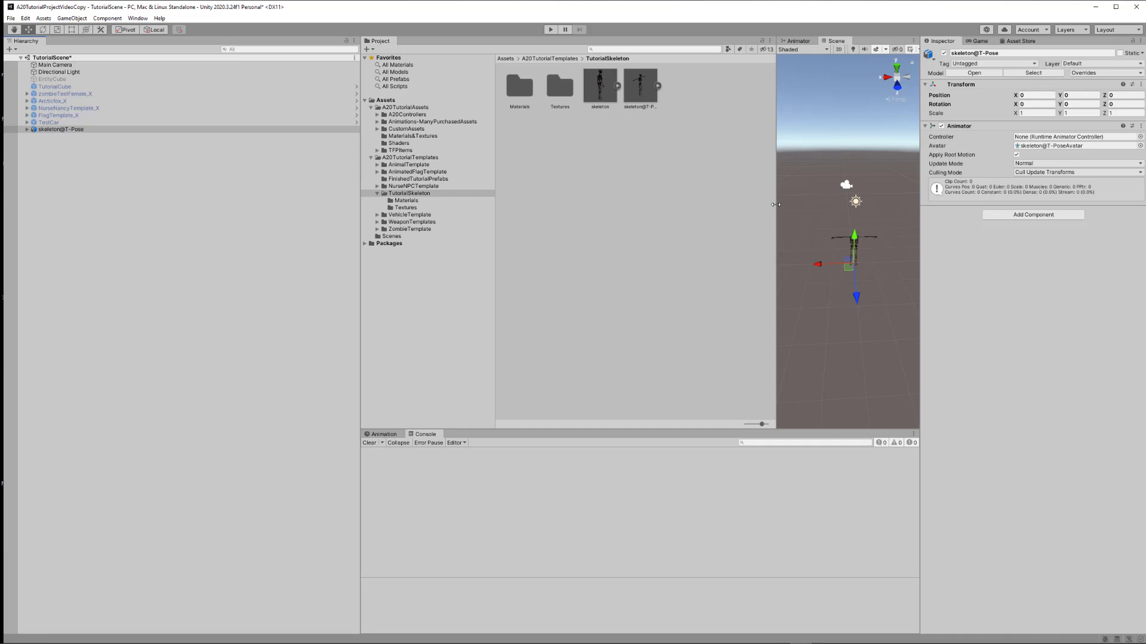
pyautogui.moveTo(775, 205); pyautogui.dragTo(583, 205)
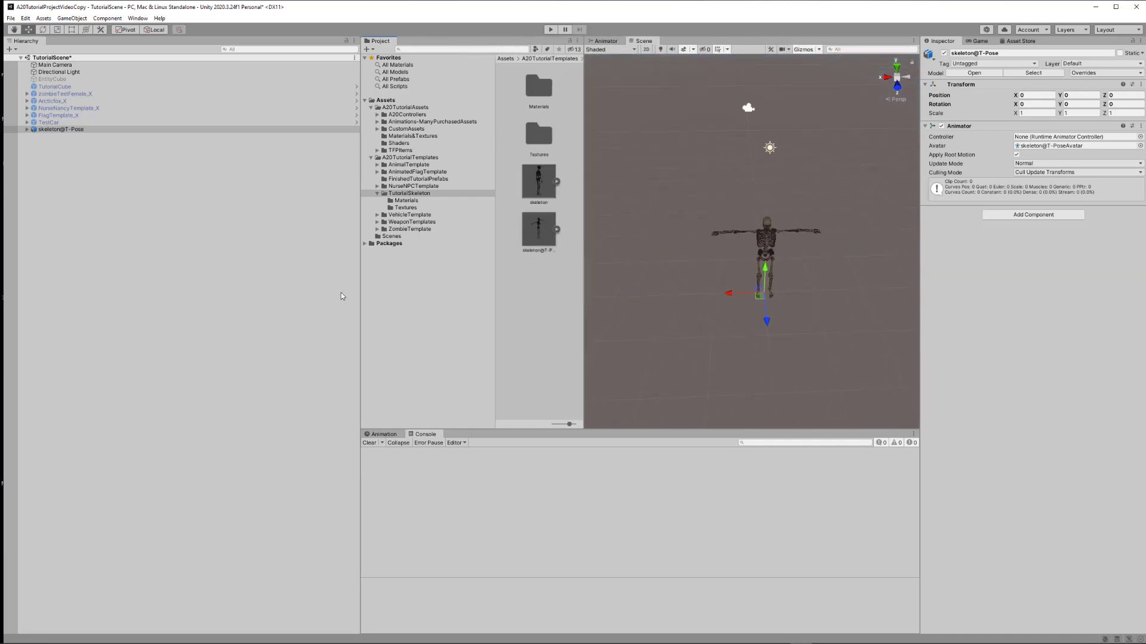
pyautogui.moveTo(360, 289); pyautogui.dragTo(129, 261)
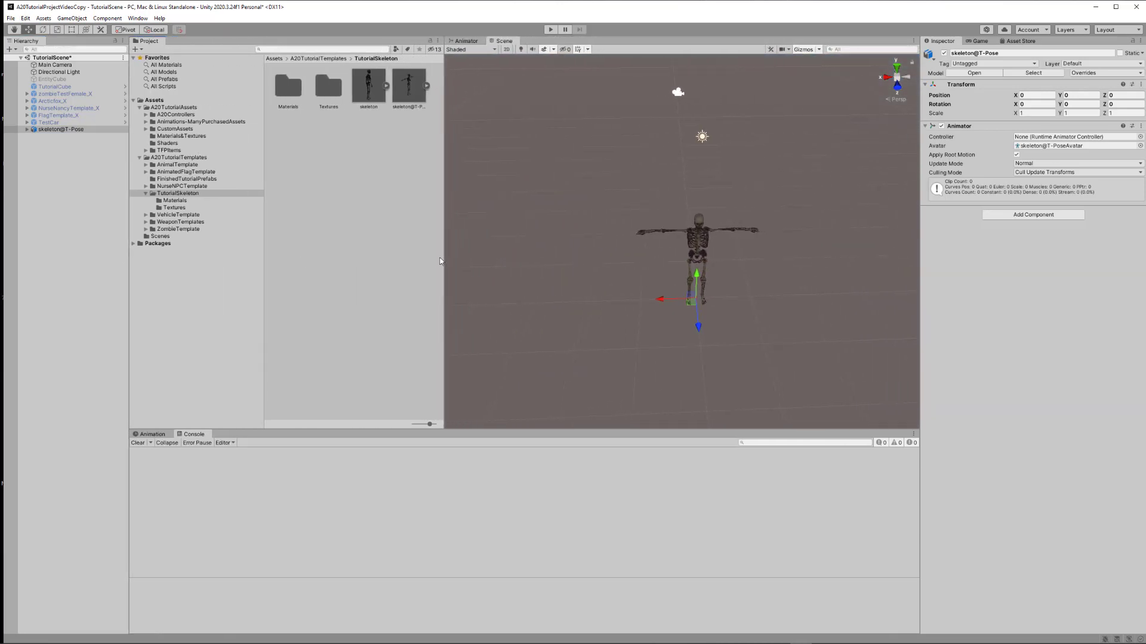
pyautogui.moveTo(445, 256); pyautogui.dragTo(382, 251)
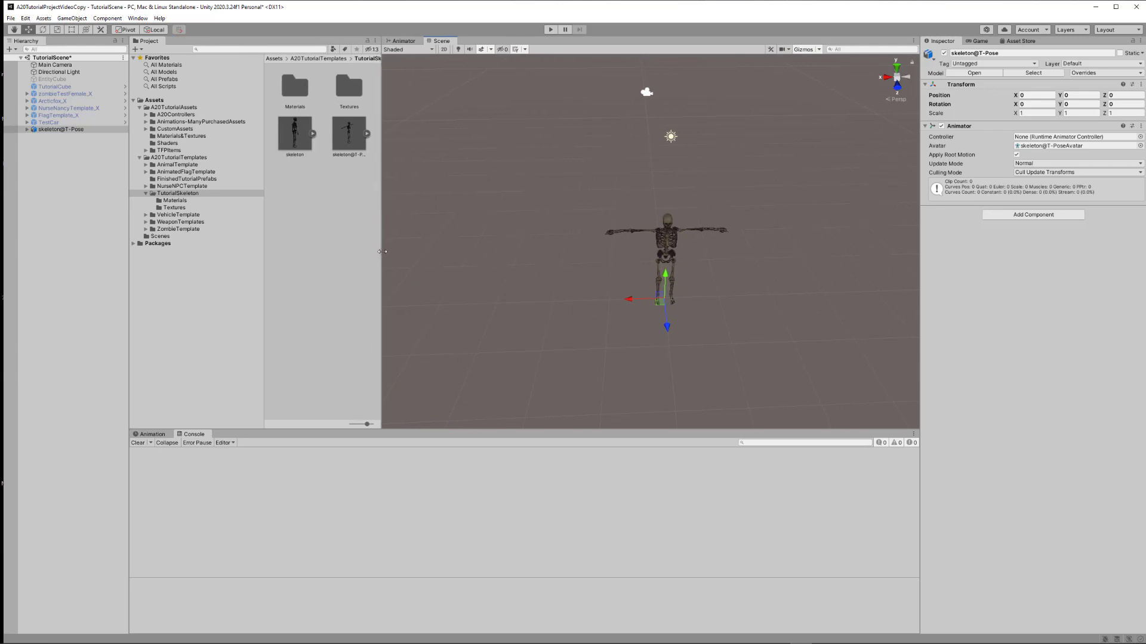
pyautogui.scroll(3, 721, 308)
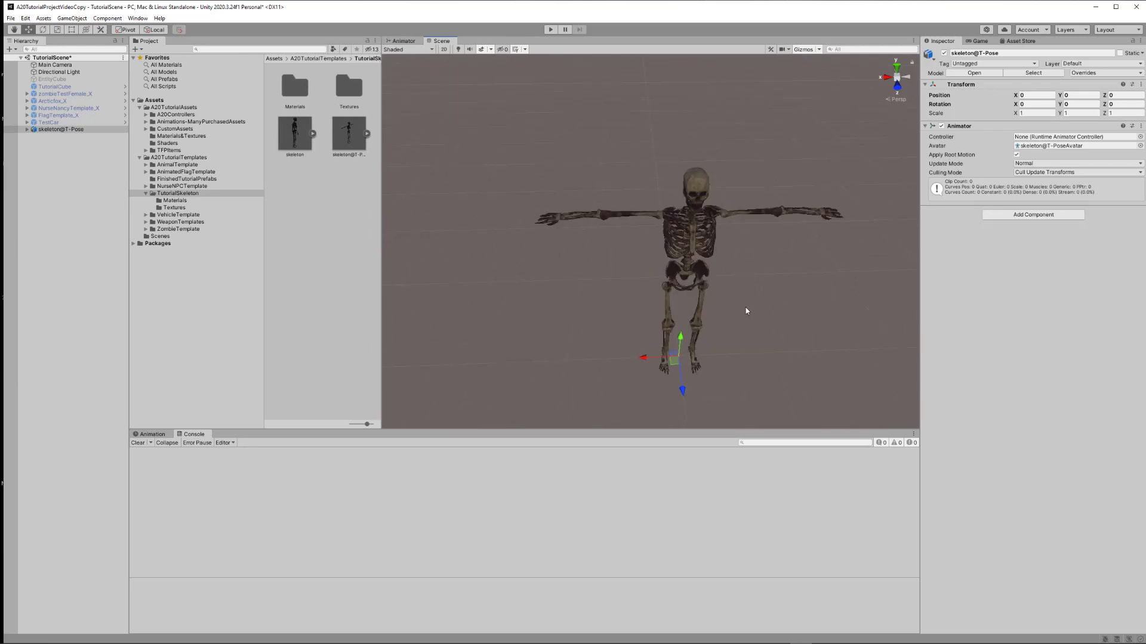
pyautogui.keyDown('alt'); pyautogui.moveTo(801, 334); pyautogui.dragTo(794, 244); pyautogui.keyUp('alt')
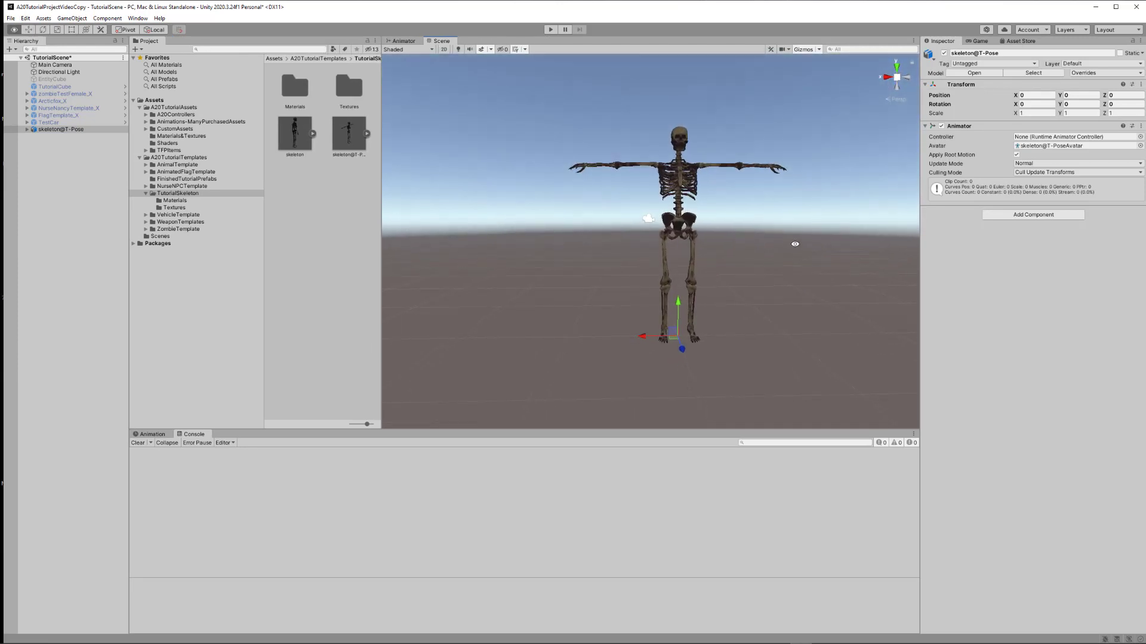
# Step: Activate EntityCube at Position Y -0.5 under the skeleton, then reselect skeleton@T-Pose
pyautogui.click(53, 80)
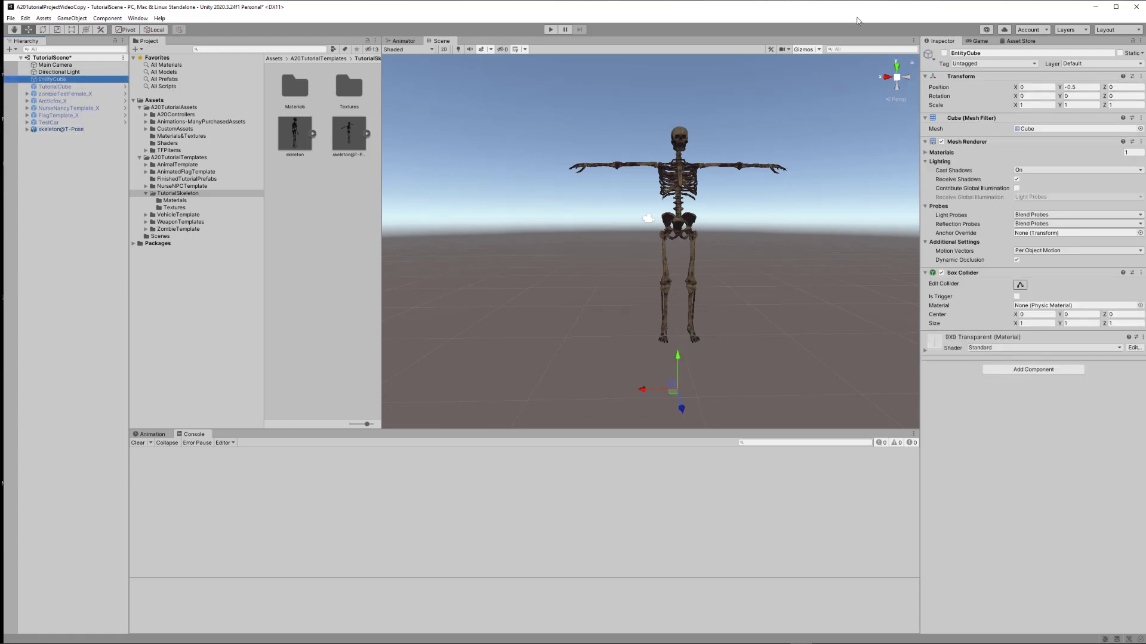
pyautogui.click(944, 53)
pyautogui.keyDown('alt'); pyautogui.moveTo(772, 309); pyautogui.dragTo(774, 292); pyautogui.keyUp('alt')
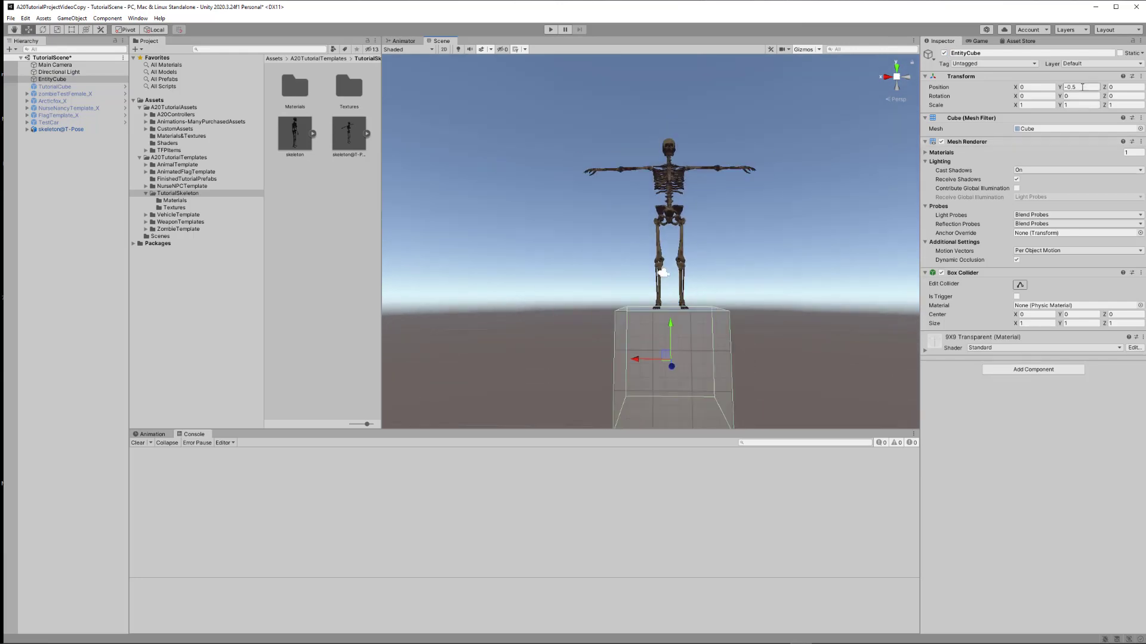
pyautogui.press('Return')
pyautogui.keyDown('alt'); pyautogui.moveTo(680, 307); pyautogui.dragTo(623, 331); pyautogui.keyUp('alt')
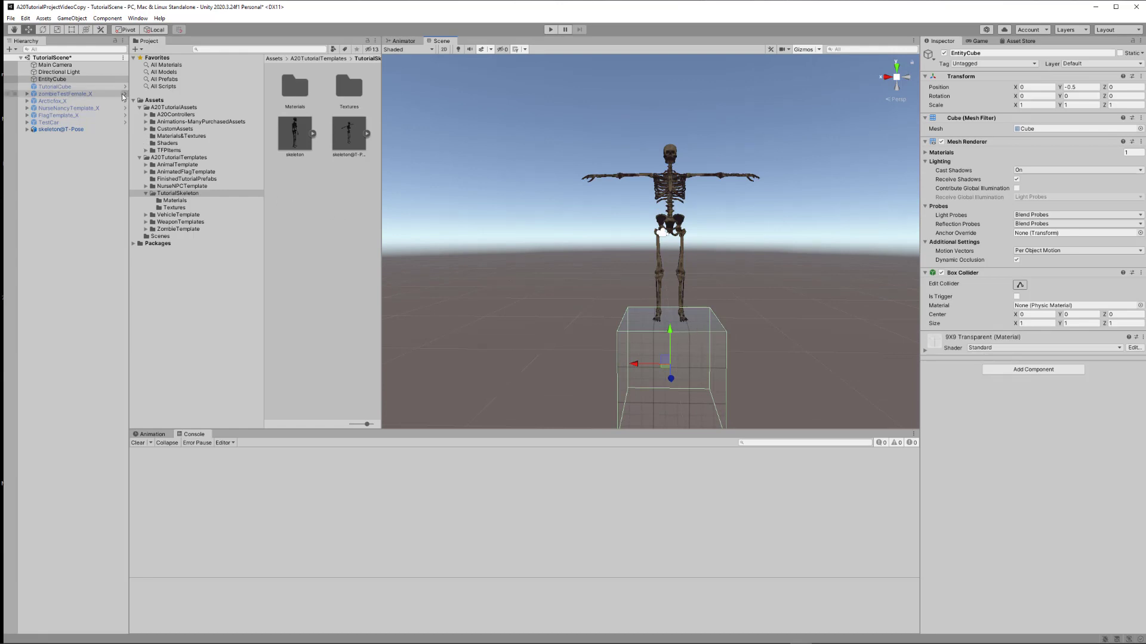
pyautogui.click(45, 130)
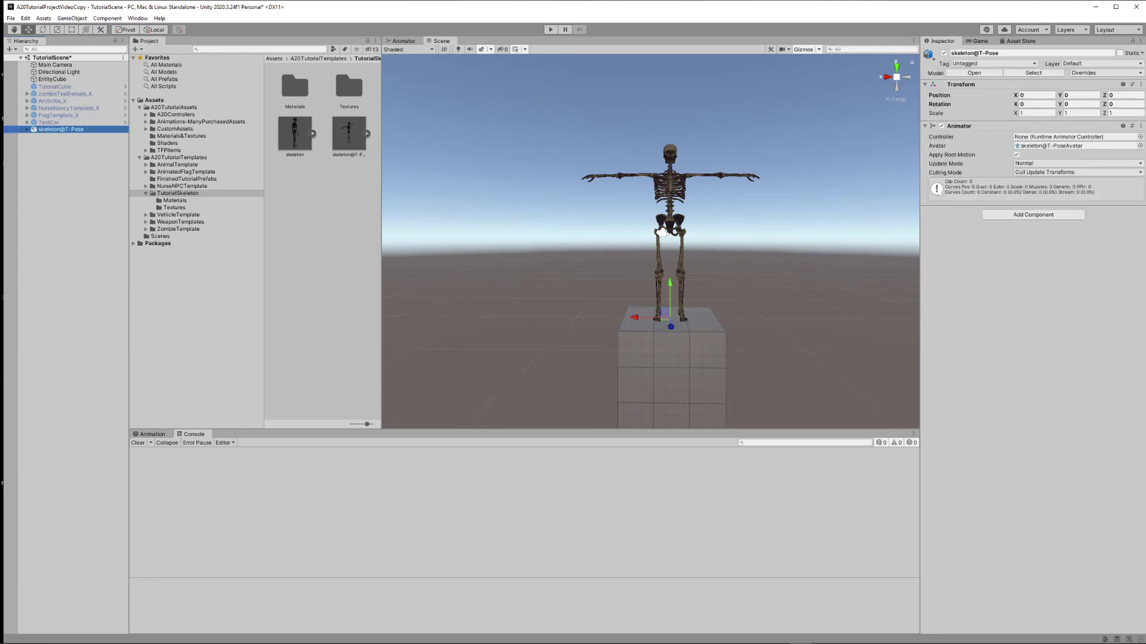
pyautogui.hotkey('alt', 'Tab')
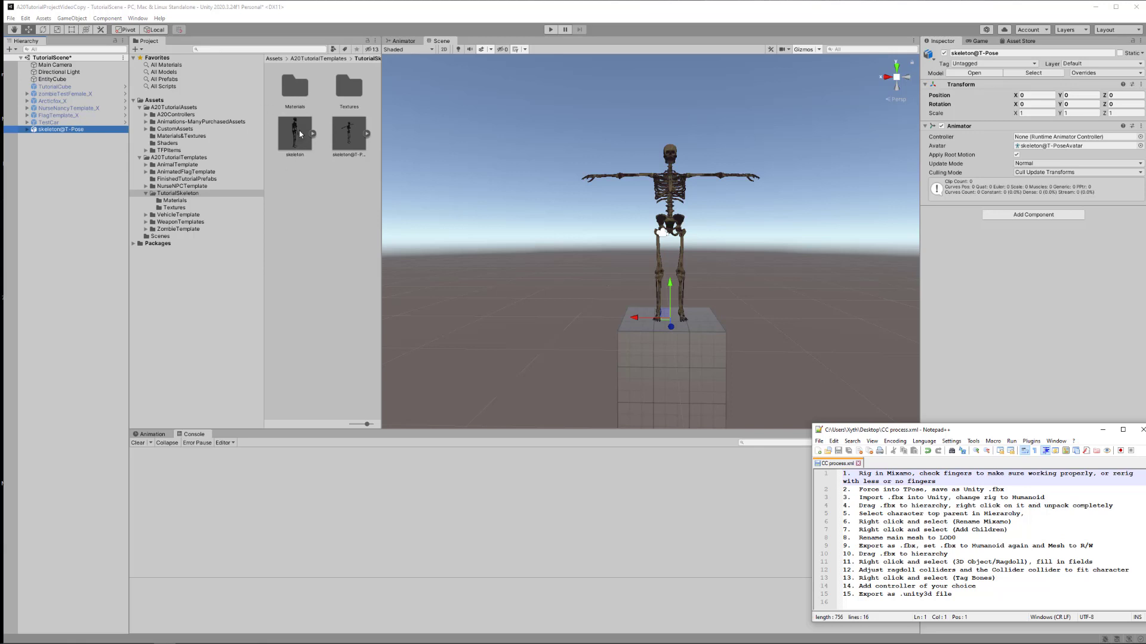
# Step: Switch skeleton@T-Pose's Animation Type to Generic and back to Humanoid, apply, and open Configure
pyautogui.click(347, 137)
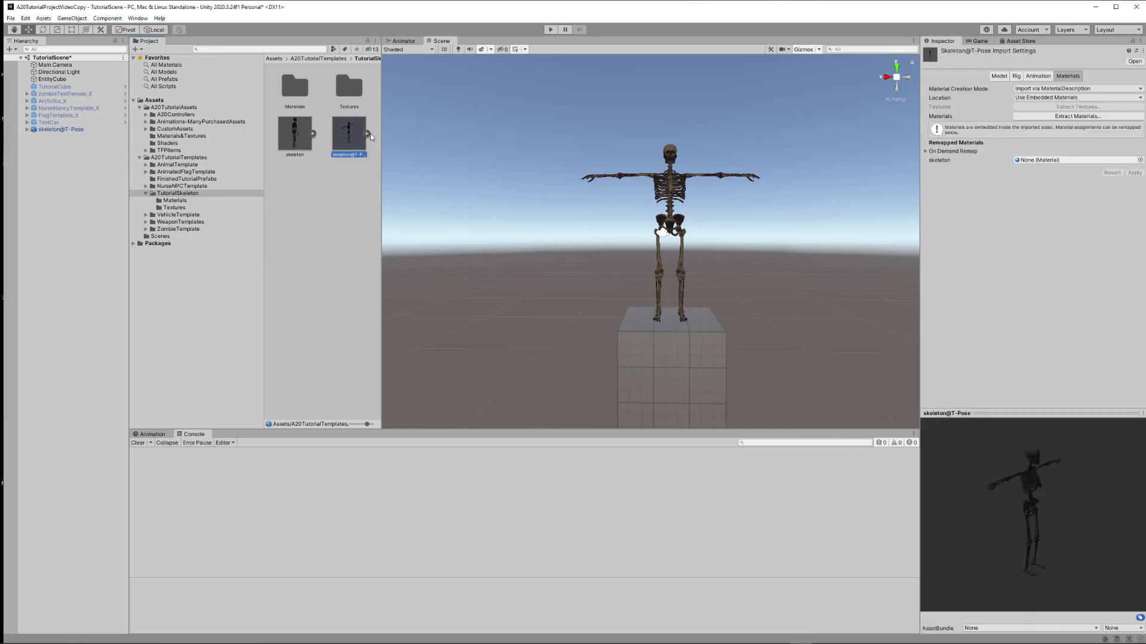
pyautogui.click(1016, 76)
pyautogui.click(1044, 89)
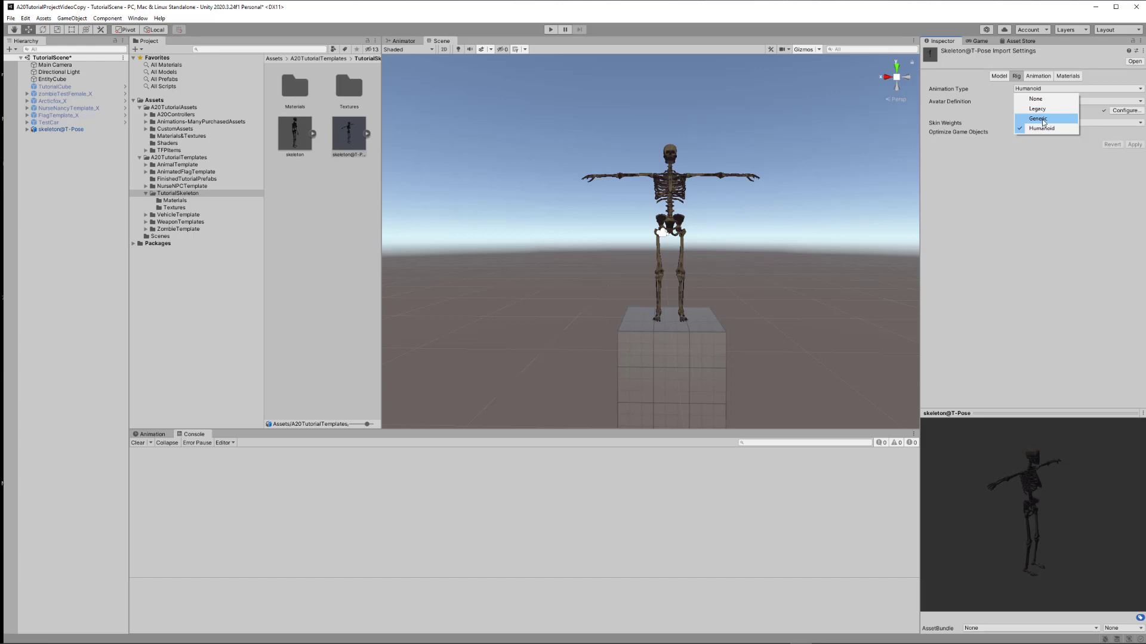
pyautogui.click(1043, 119)
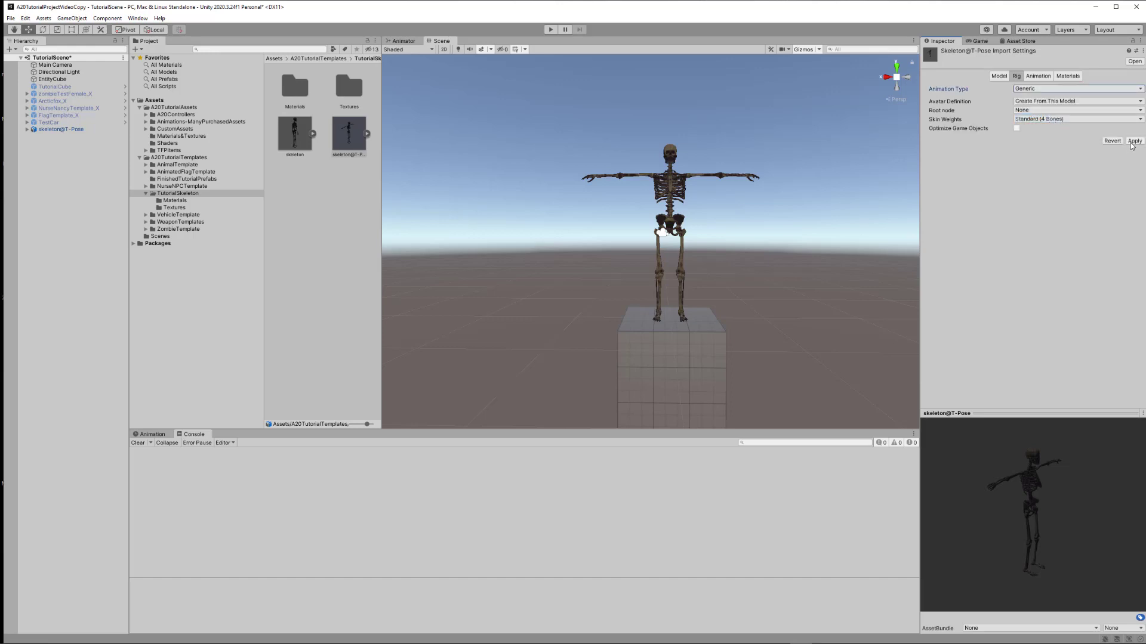
pyautogui.click(1044, 89)
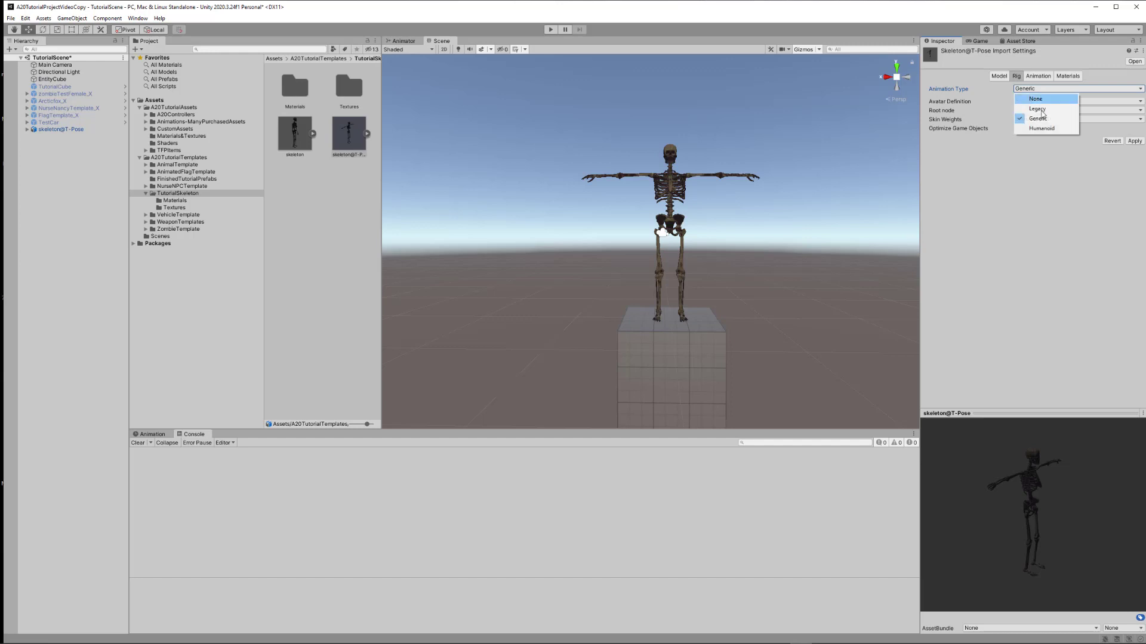
pyautogui.click(1043, 129)
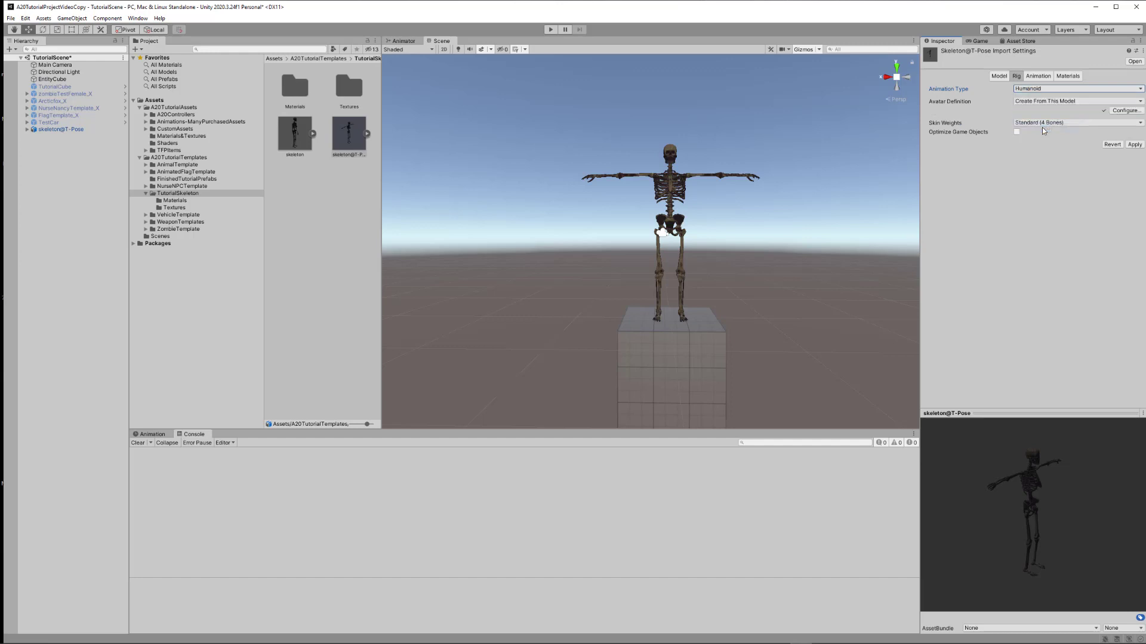
pyautogui.click(1134, 144)
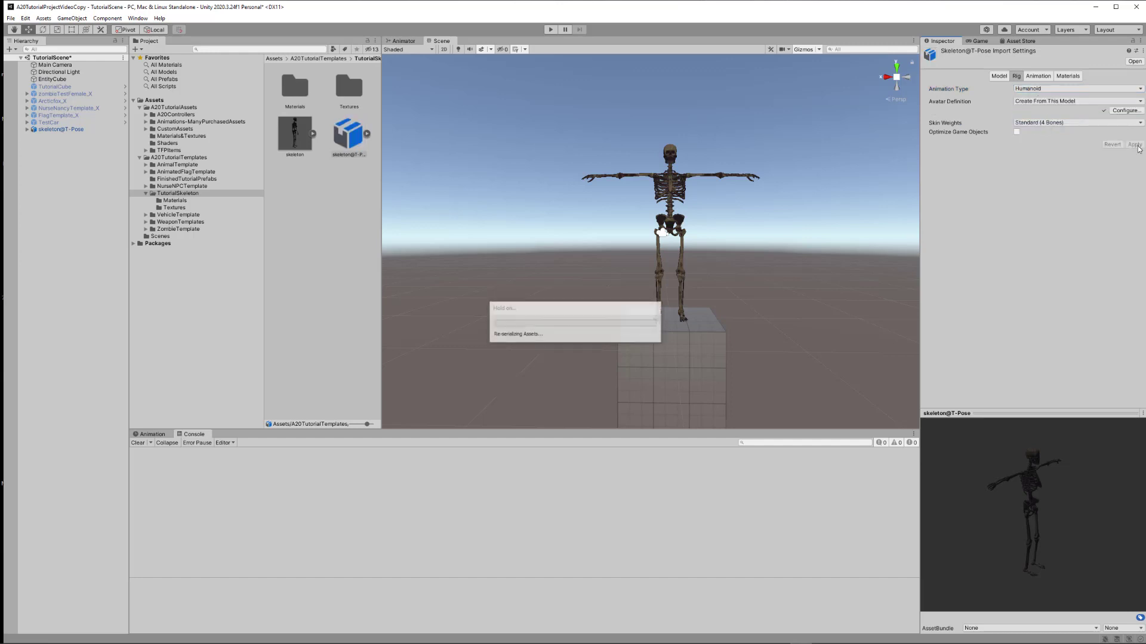
pyautogui.click(1125, 111)
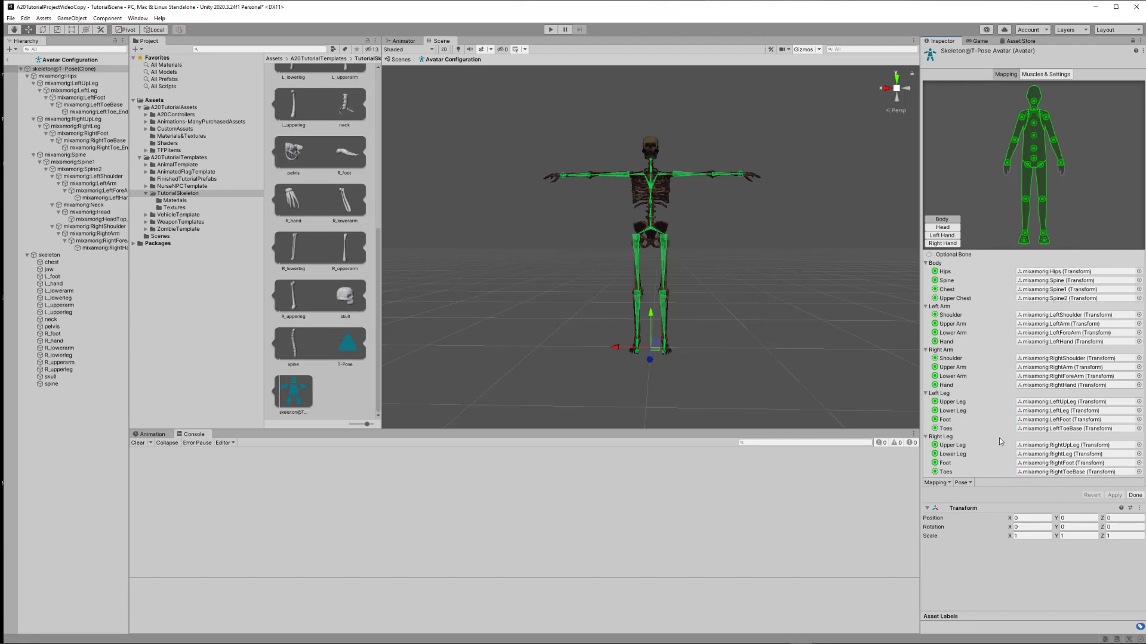
# Step: Review the head and body bone mappings, then click Done to return to the scene
pyautogui.click(943, 228)
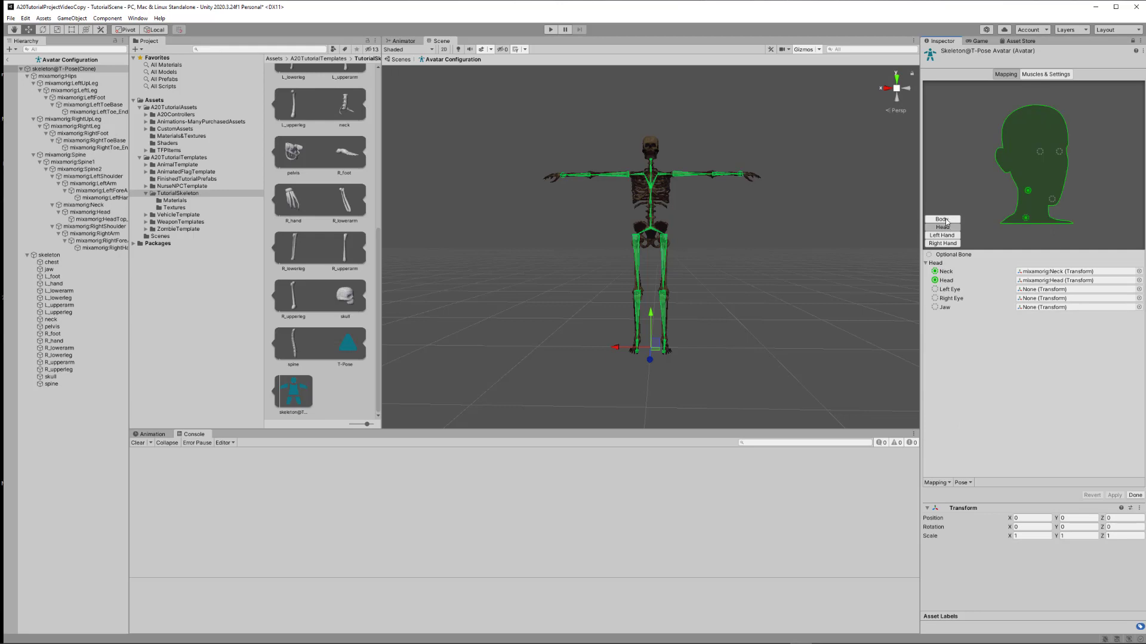
pyautogui.click(946, 220)
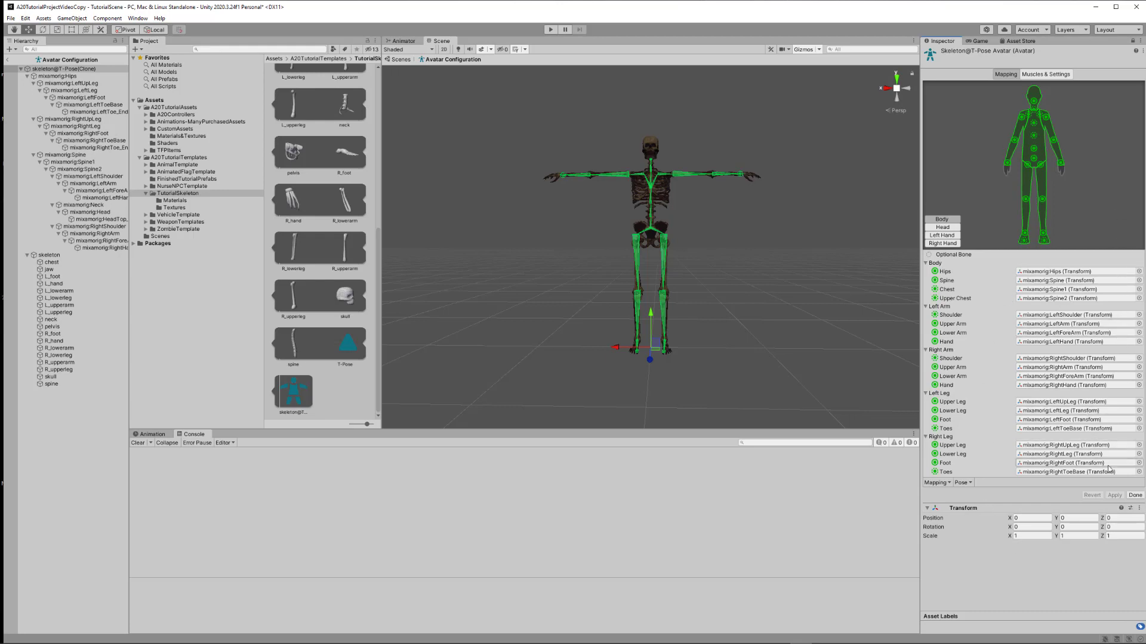
pyautogui.click(1135, 495)
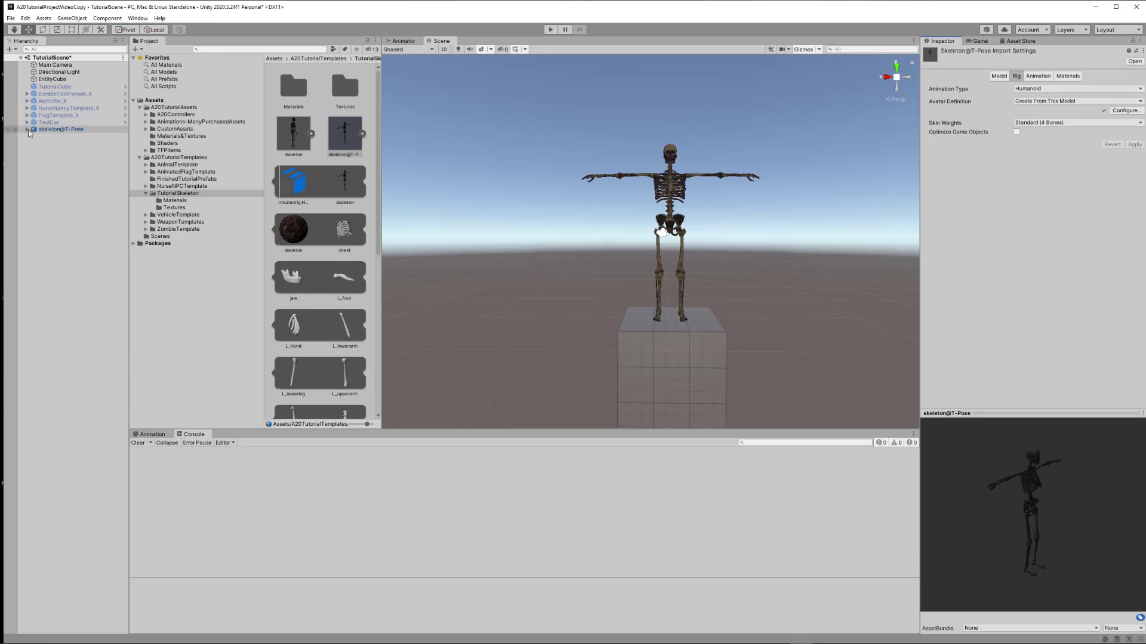
# Step: Expand skeleton@T-Pose, mixamorig:Hips and skeleton in the Hierarchy, then check the process notes
pyautogui.click(66, 130)
pyautogui.click(27, 130)
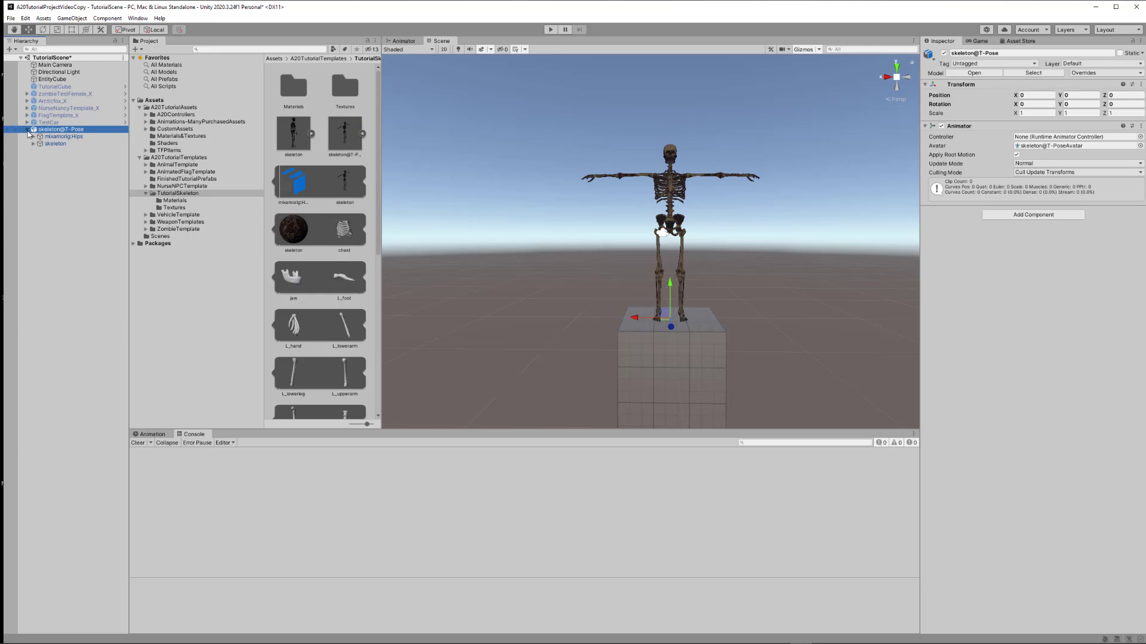
pyautogui.click(33, 136)
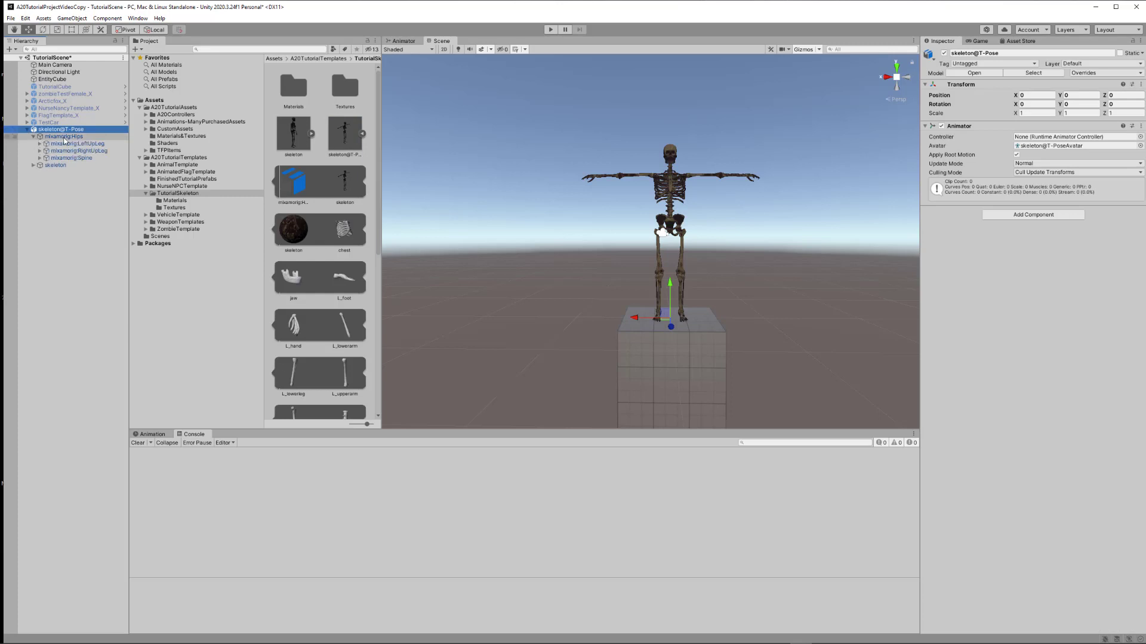
pyautogui.click(34, 165)
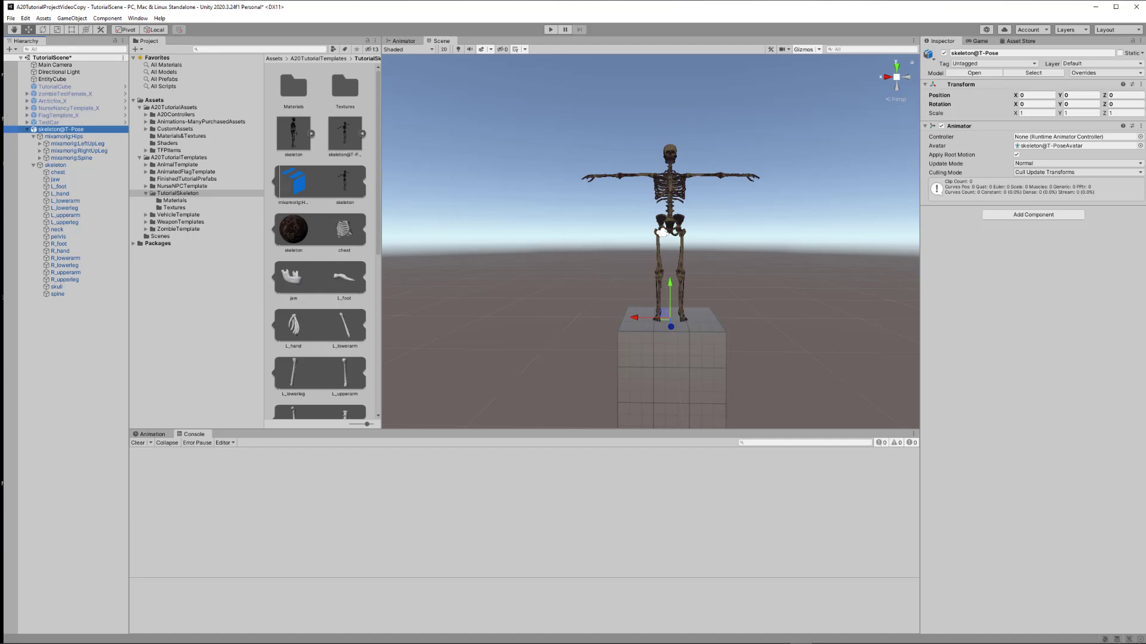
pyautogui.hotkey('alt', 'Tab')
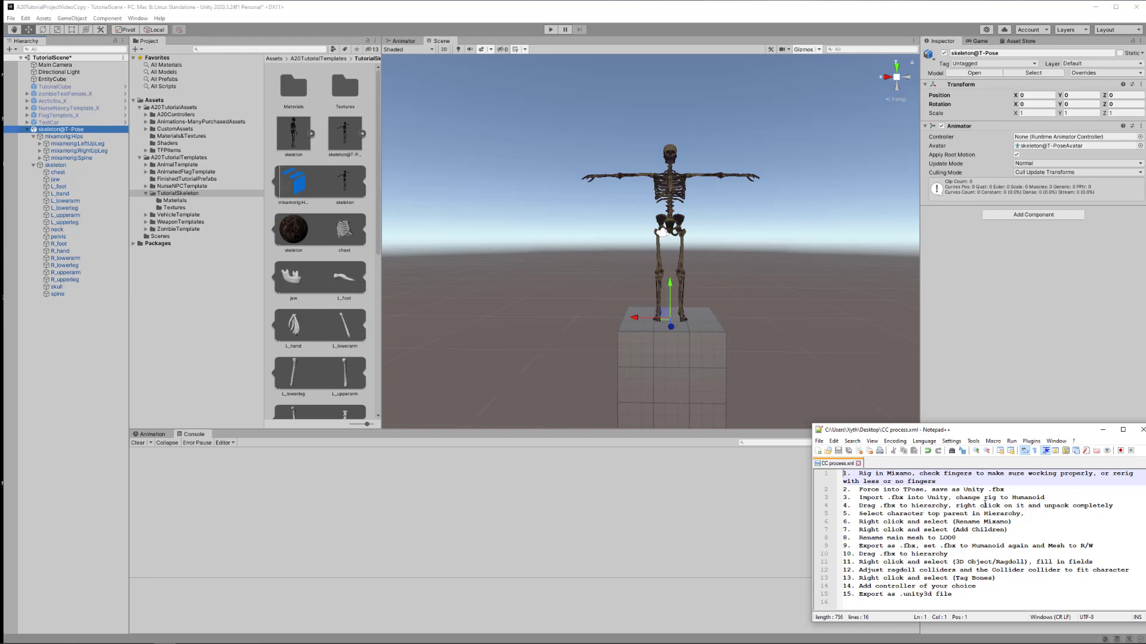
# Step: Apply Prefab > Unpack Completely to skeleton@T-Pose, then return to the process notes
pyautogui.click(53, 130)
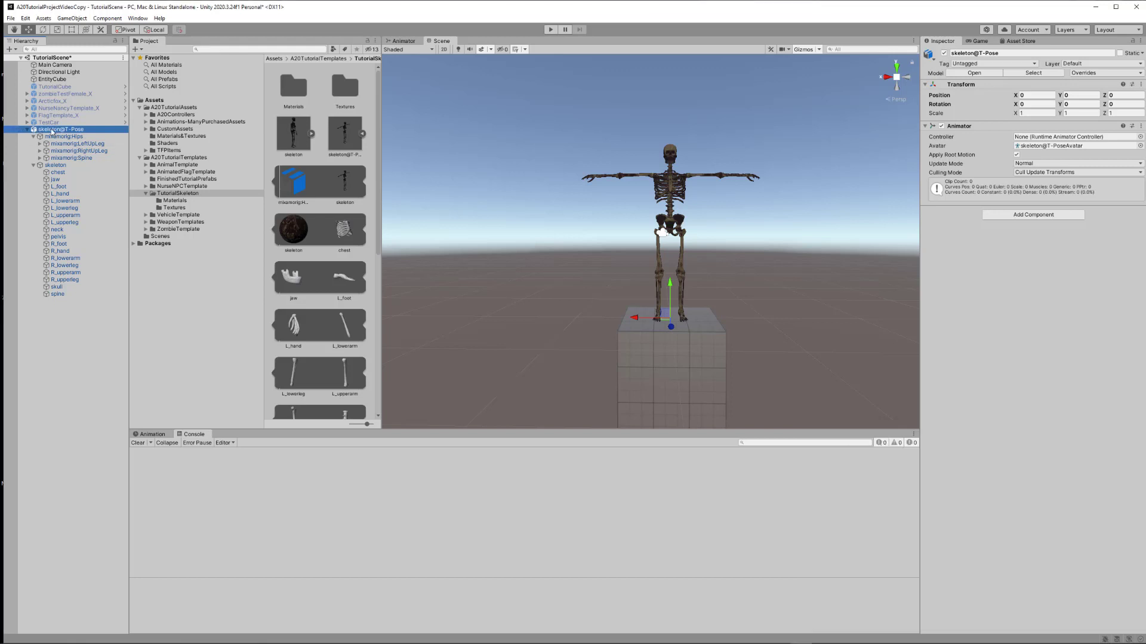
pyautogui.click(53, 130)
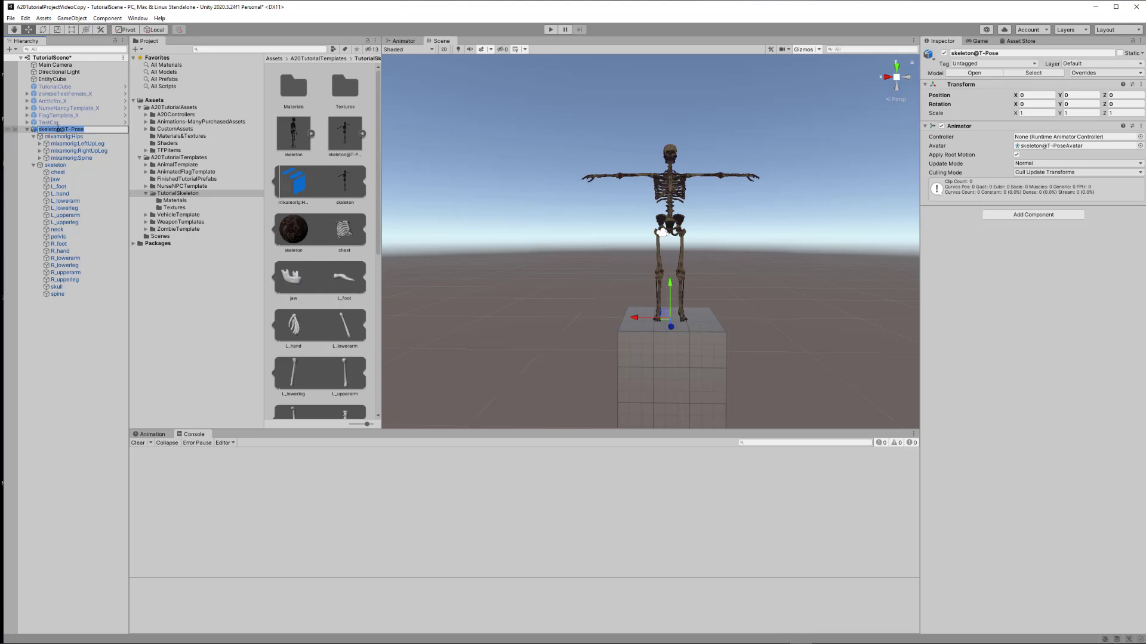
pyautogui.click(59, 193)
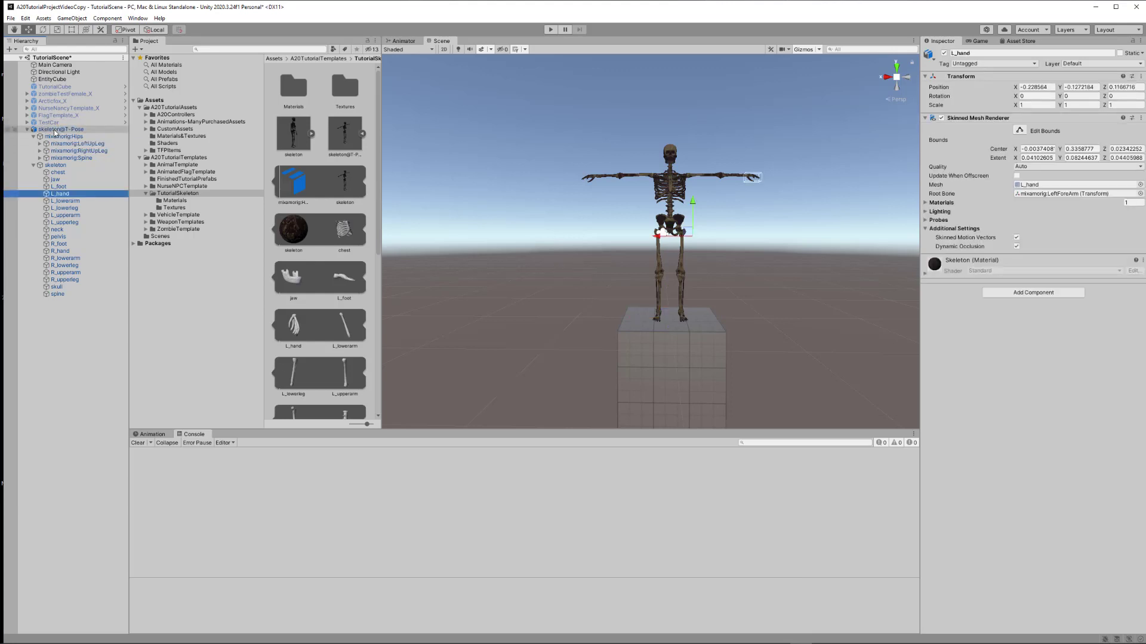
pyautogui.click(54, 132)
pyautogui.rightClick(55, 131)
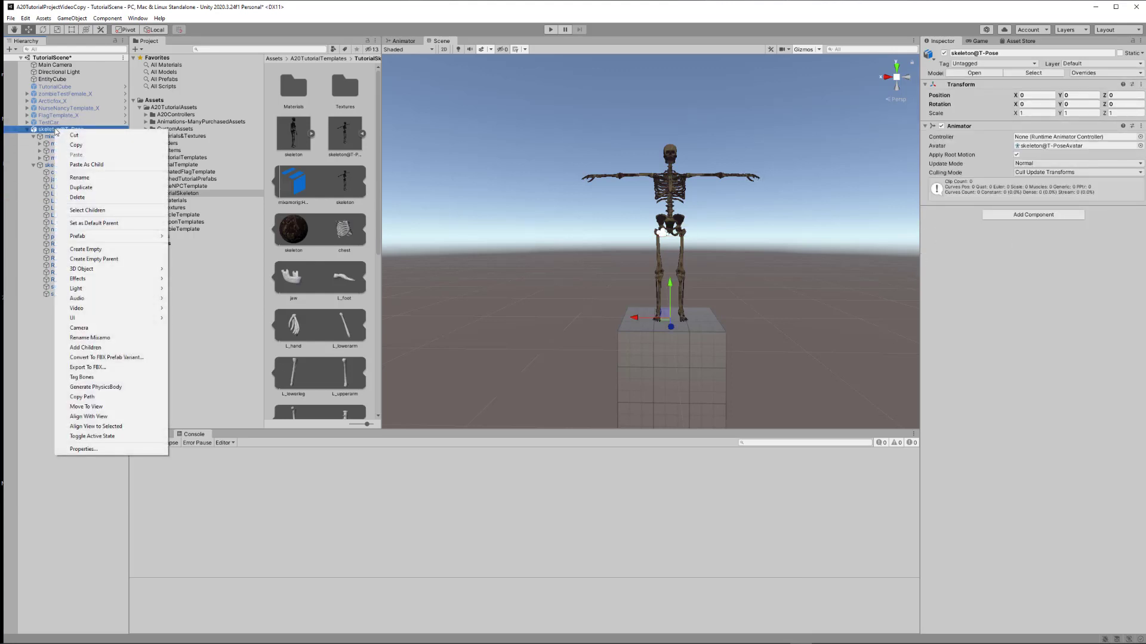
pyautogui.moveTo(85, 238)
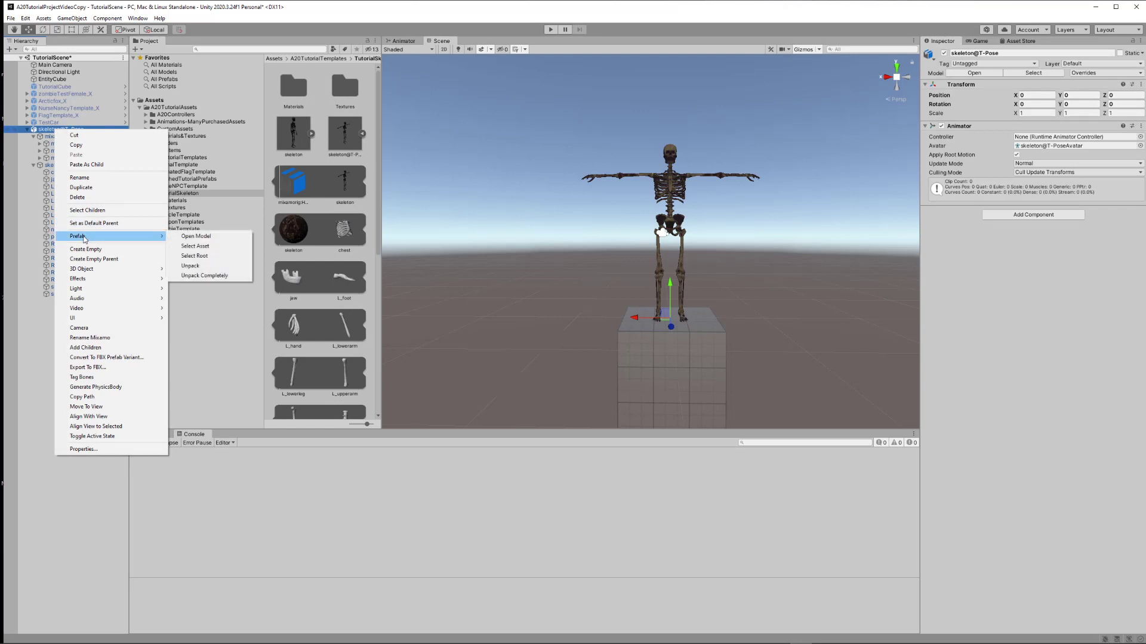
pyautogui.click(201, 278)
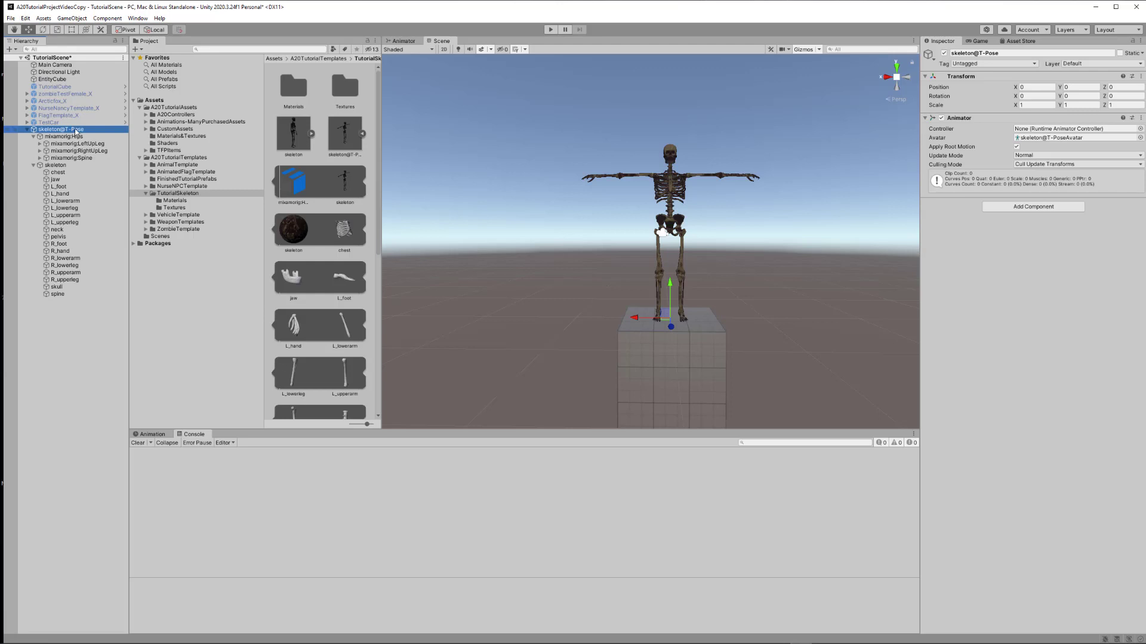
pyautogui.hotkey('alt', 'Tab')
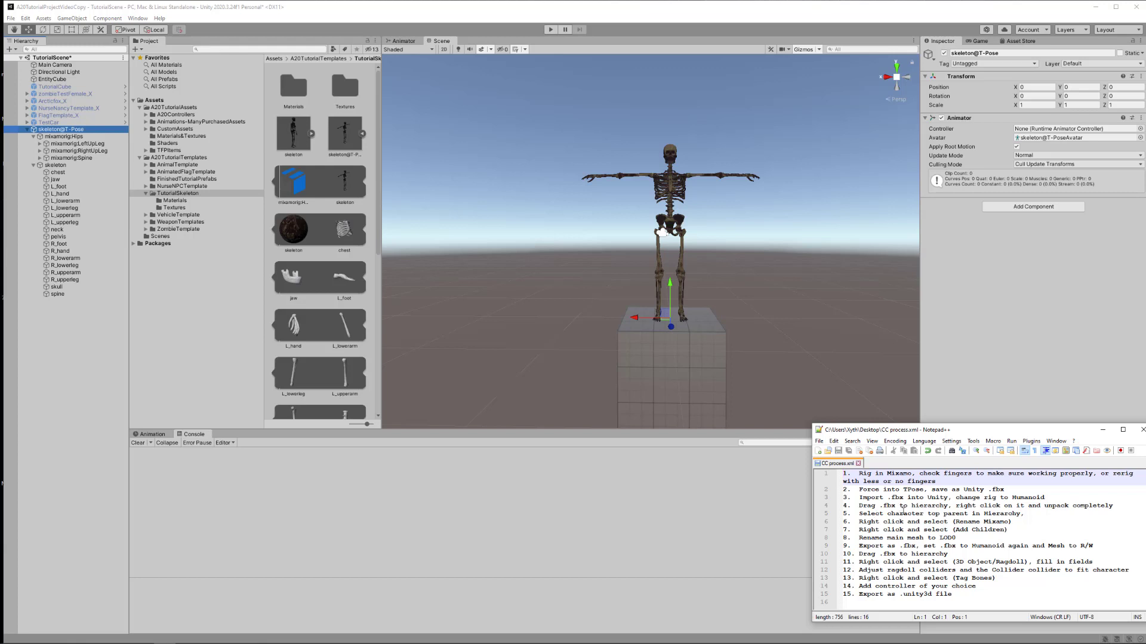
# Step: Run Rename Mixamo on skeleton@T-Pose and expand both leg chains to verify the plain bone names
pyautogui.rightClick(78, 130)
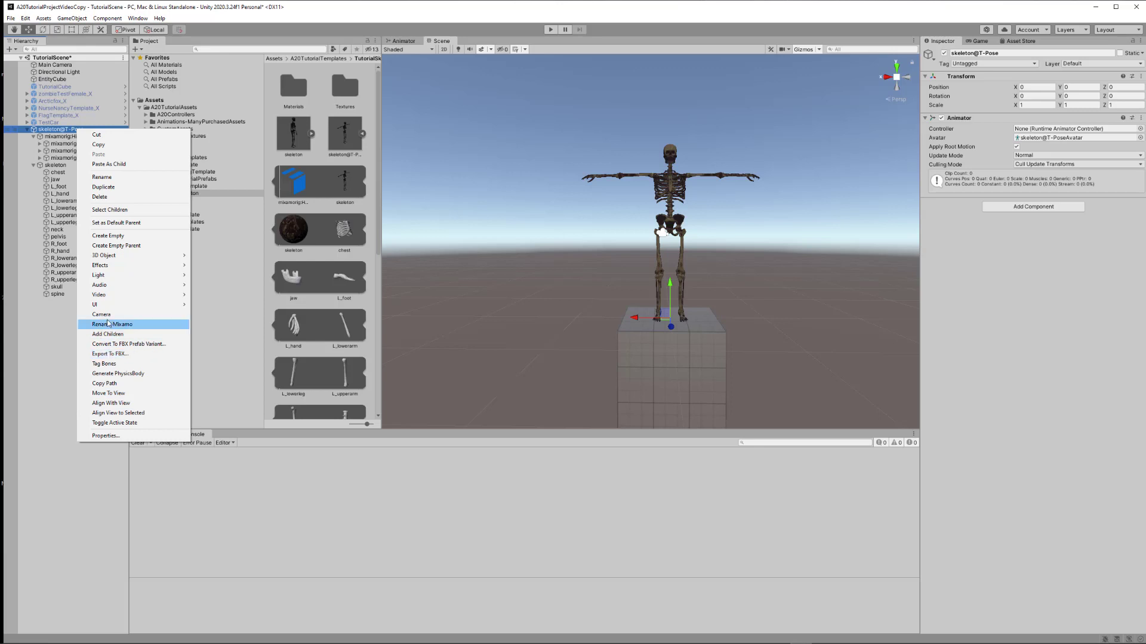
pyautogui.click(112, 325)
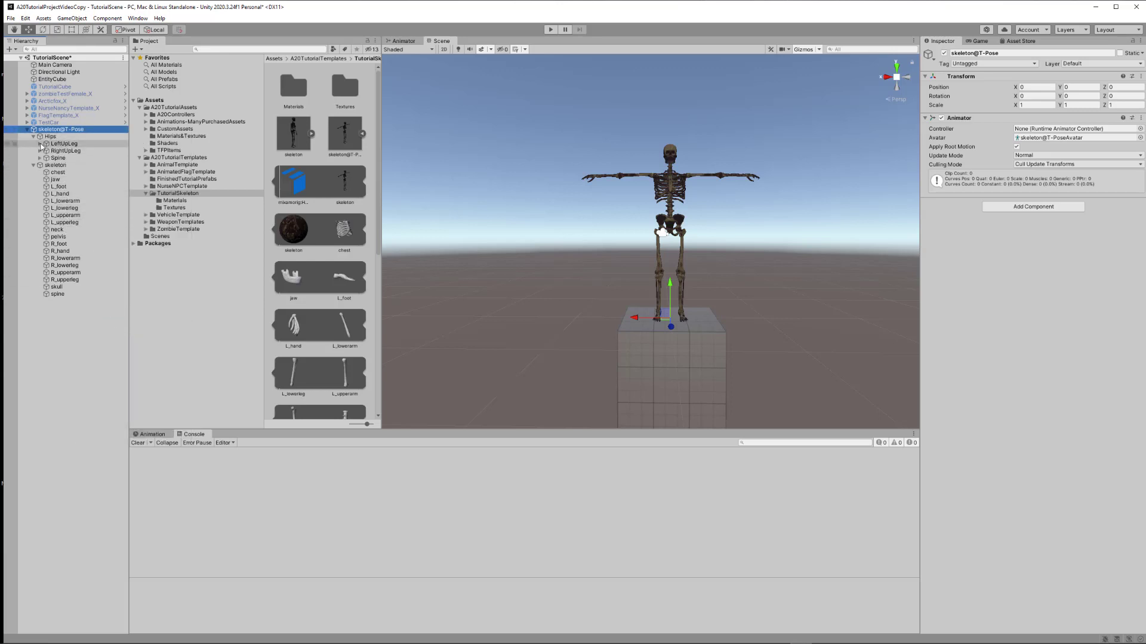
pyautogui.click(39, 144)
pyautogui.click(46, 150)
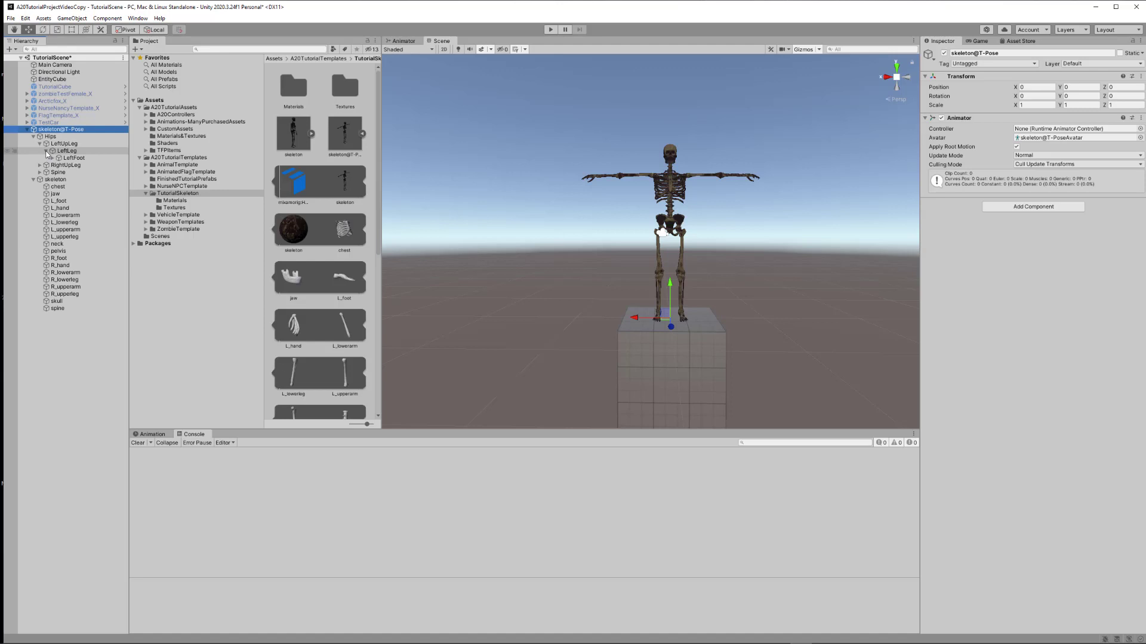
pyautogui.click(53, 158)
pyautogui.click(39, 172)
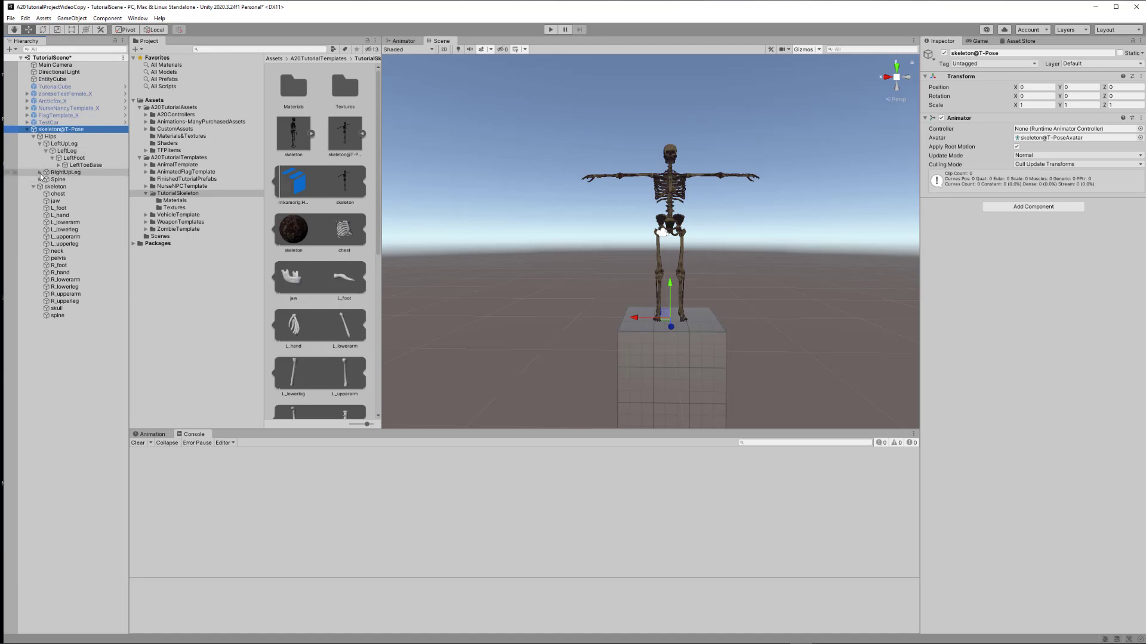
pyautogui.click(46, 179)
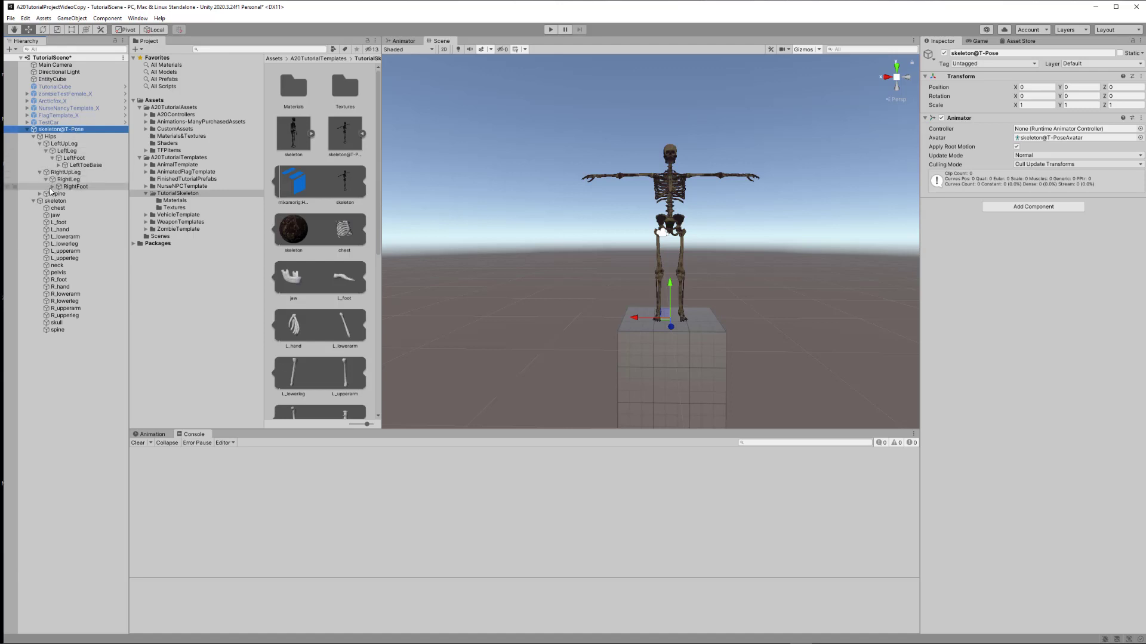
pyautogui.click(52, 186)
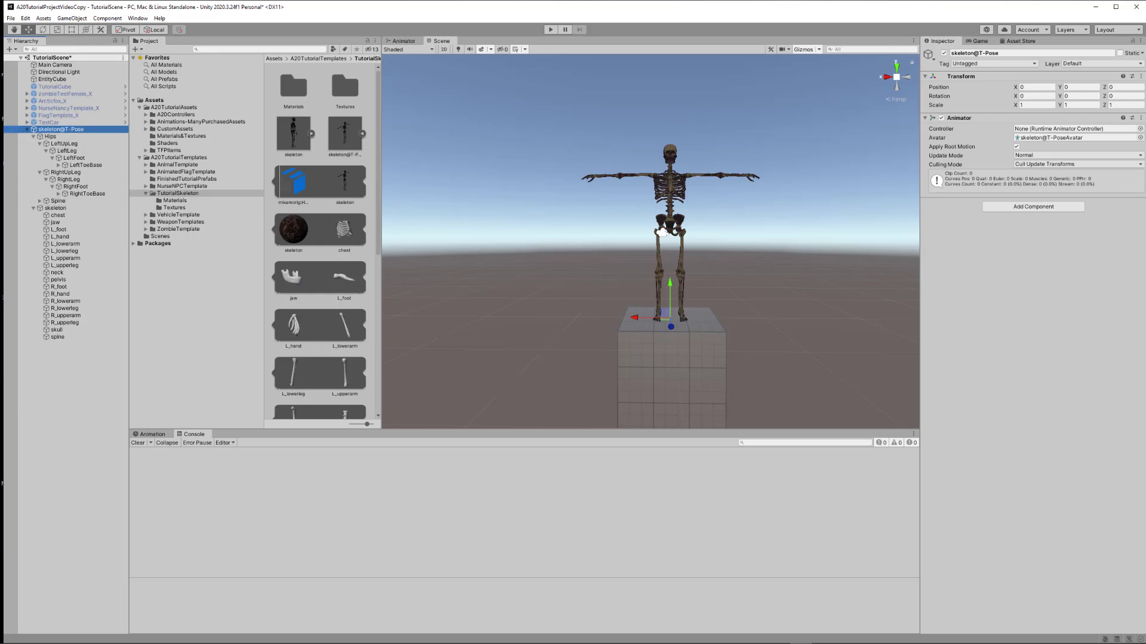
# Step: Check the process notes, then reselect skeleton@T-Pose in the Hierarchy
pyautogui.hotkey('alt', 'Tab')
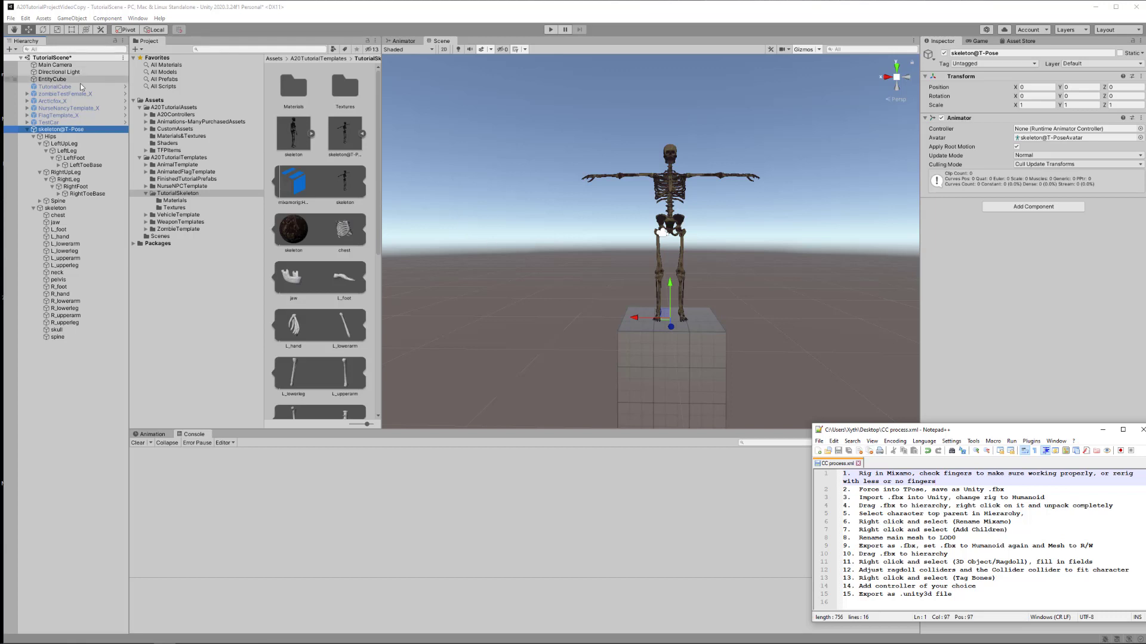
pyautogui.click(77, 129)
pyautogui.press('Return')
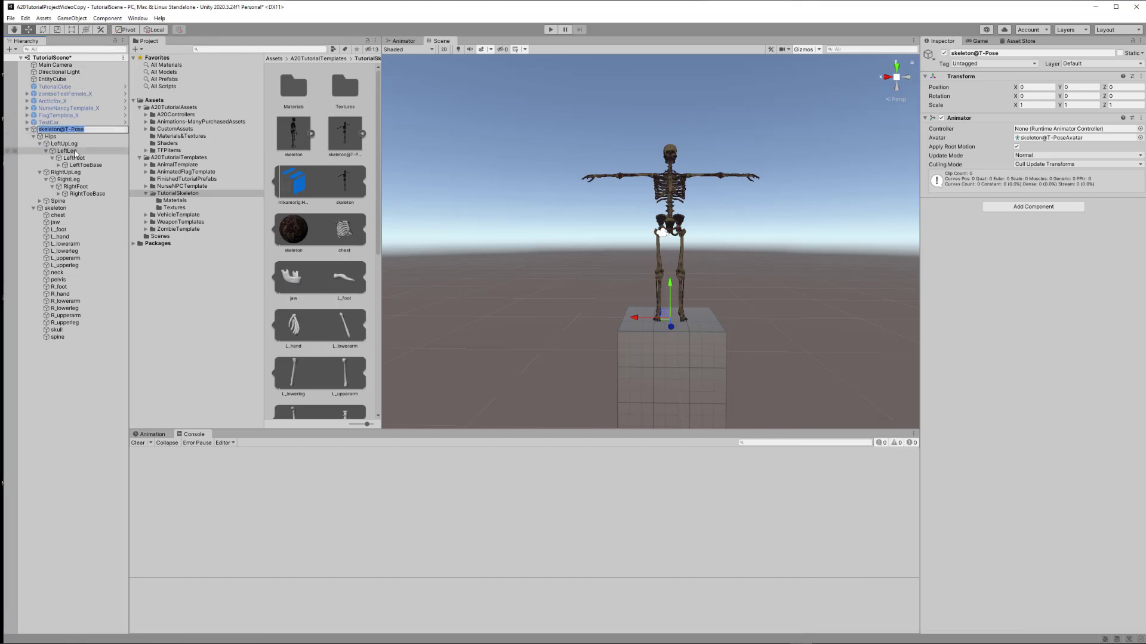
pyautogui.press('Down')
pyautogui.press('Down')
pyautogui.press('Up')
pyautogui.press('Up')
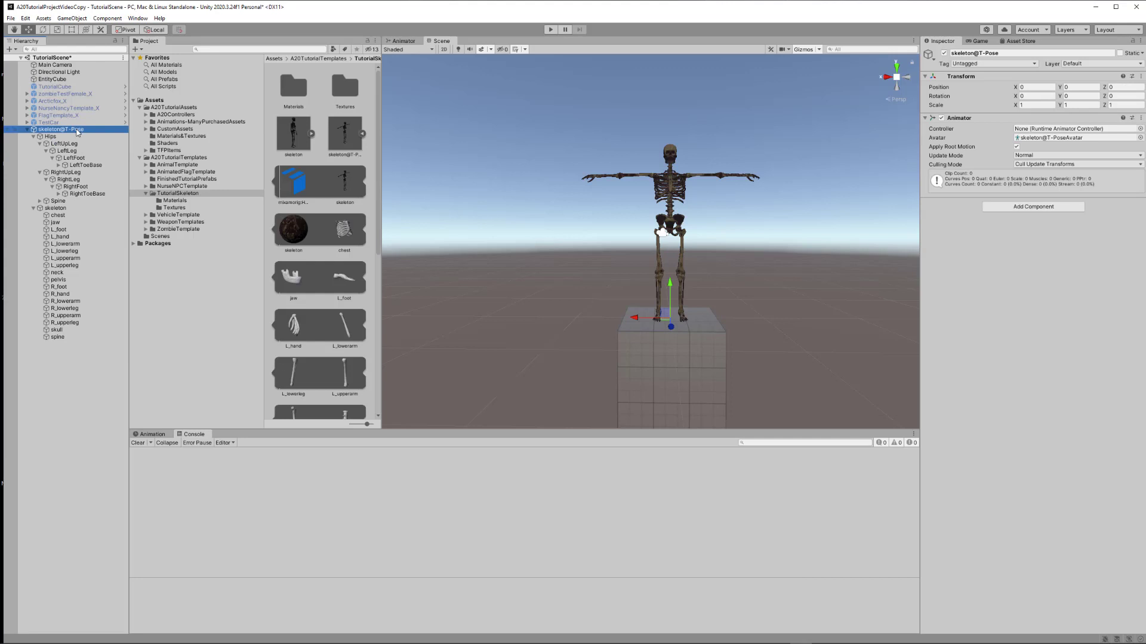
# Step: Run Add Children on skeleton@T-Pose, then inspect Origin's bones, the Collider capsules and IconTag
pyautogui.rightClick(77, 131)
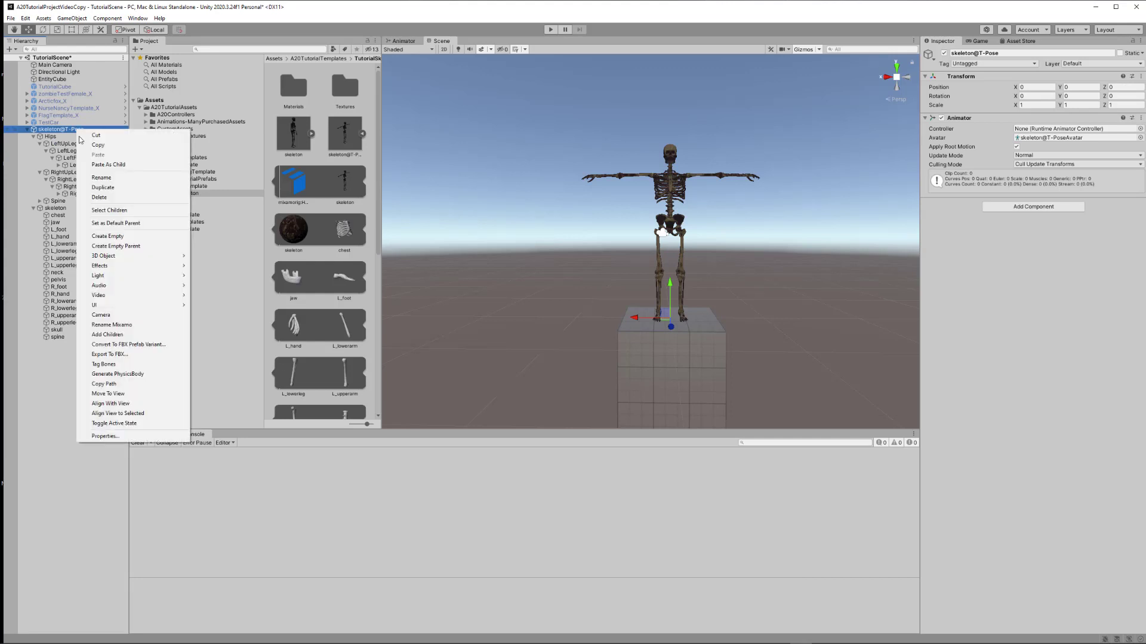
pyautogui.click(109, 335)
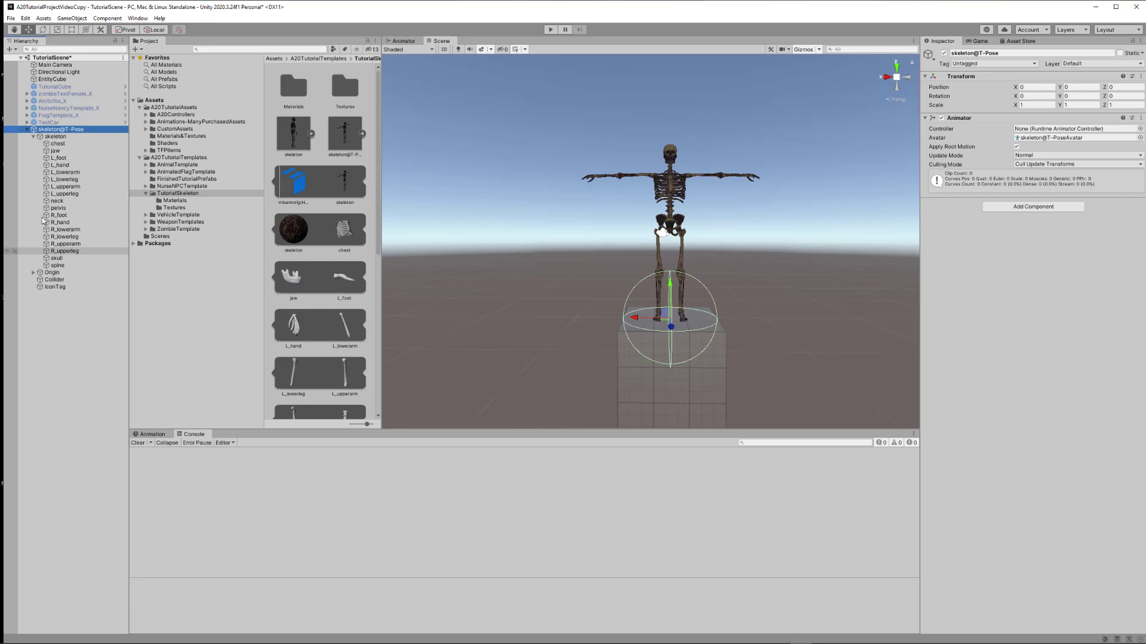
pyautogui.click(33, 136)
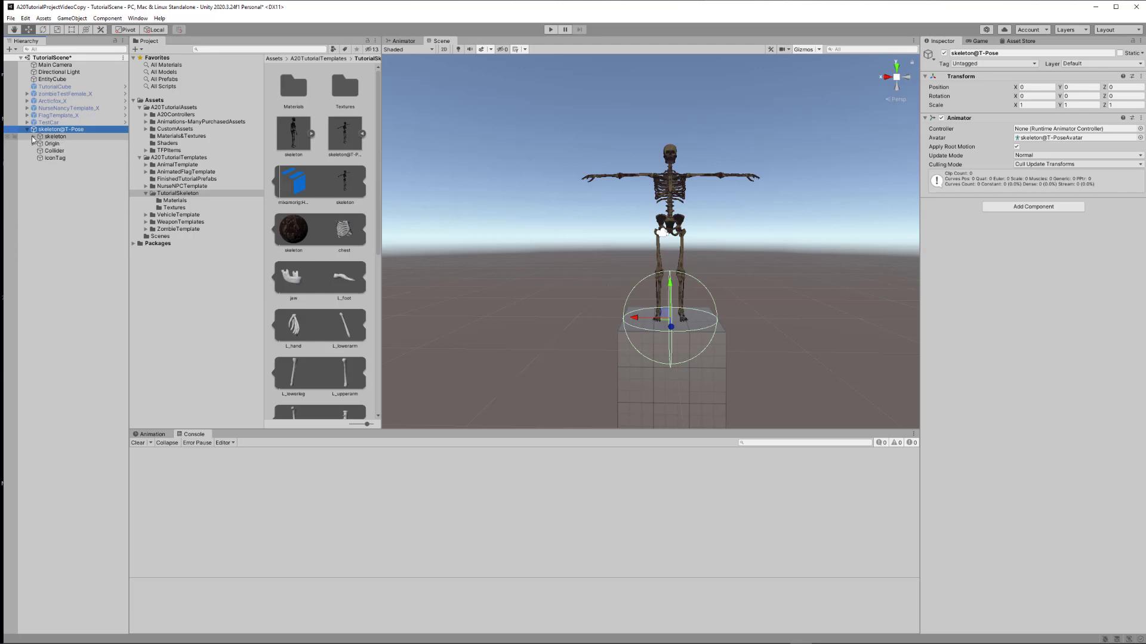
pyautogui.click(34, 144)
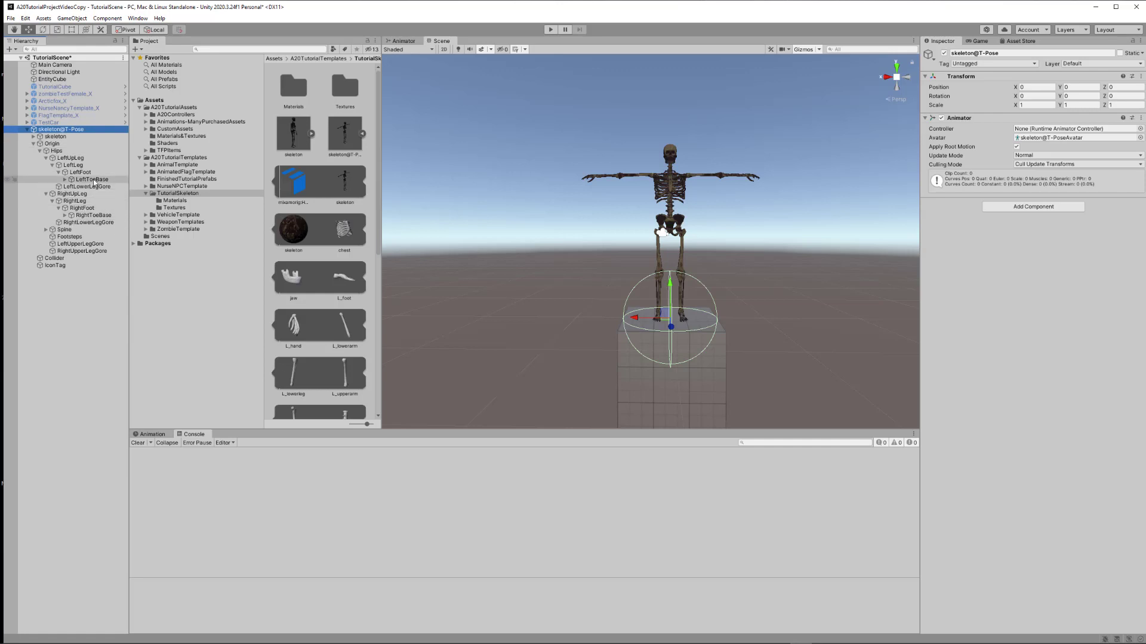
pyautogui.click(53, 258)
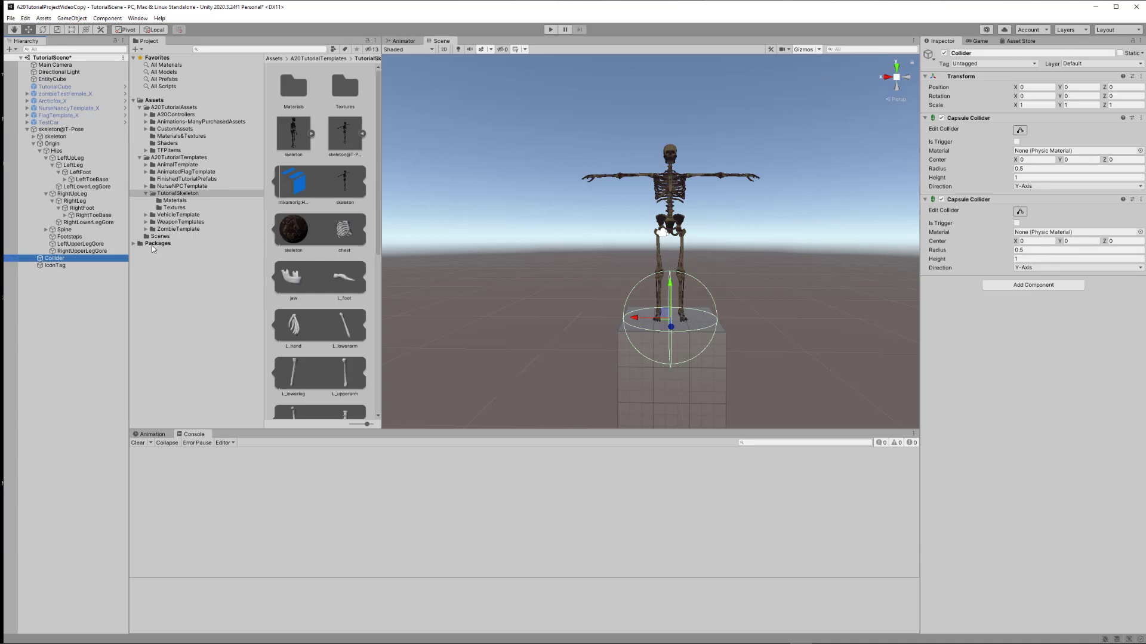
pyautogui.click(56, 265)
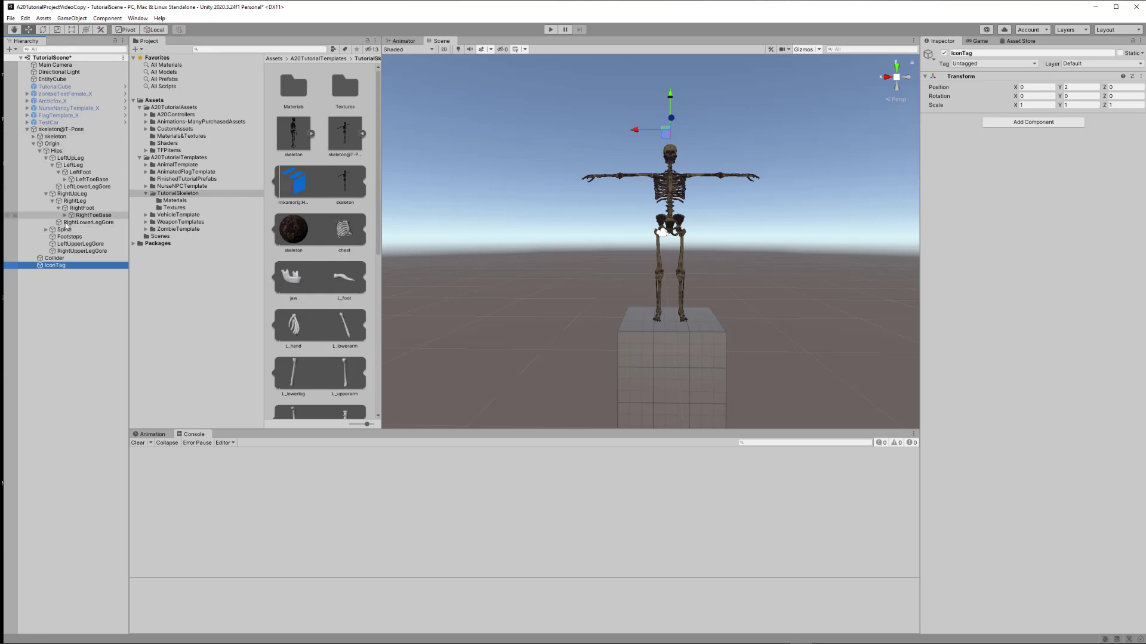
pyautogui.click(50, 130)
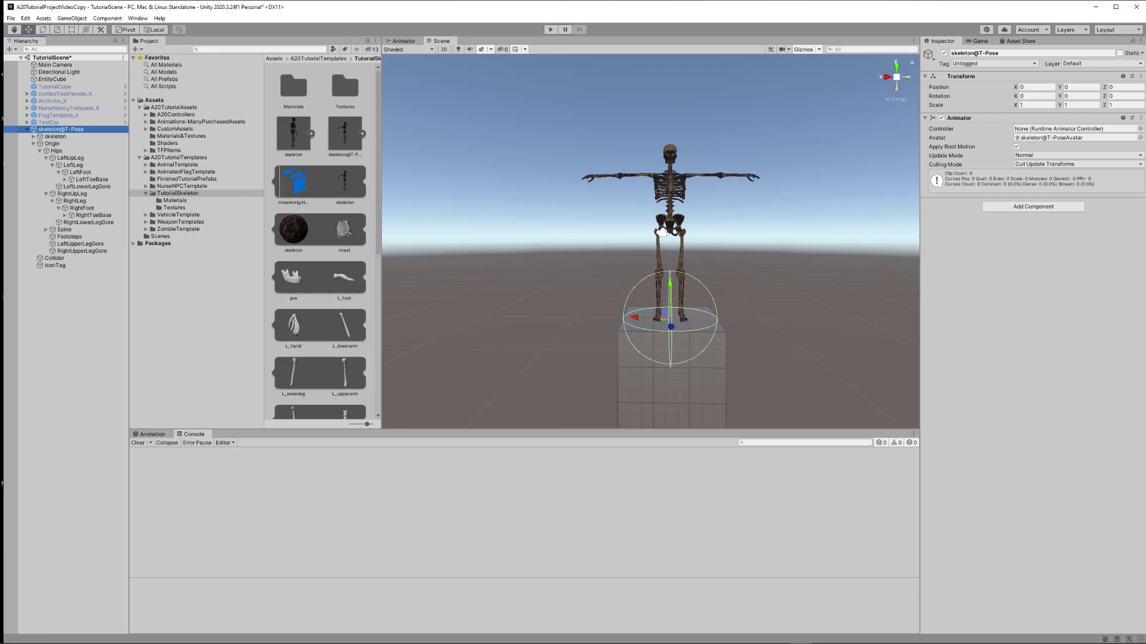
# Step: Rename the skeleton mesh group under skeleton@T-Pose to LOD0
pyautogui.hotkey('alt', 'Tab')
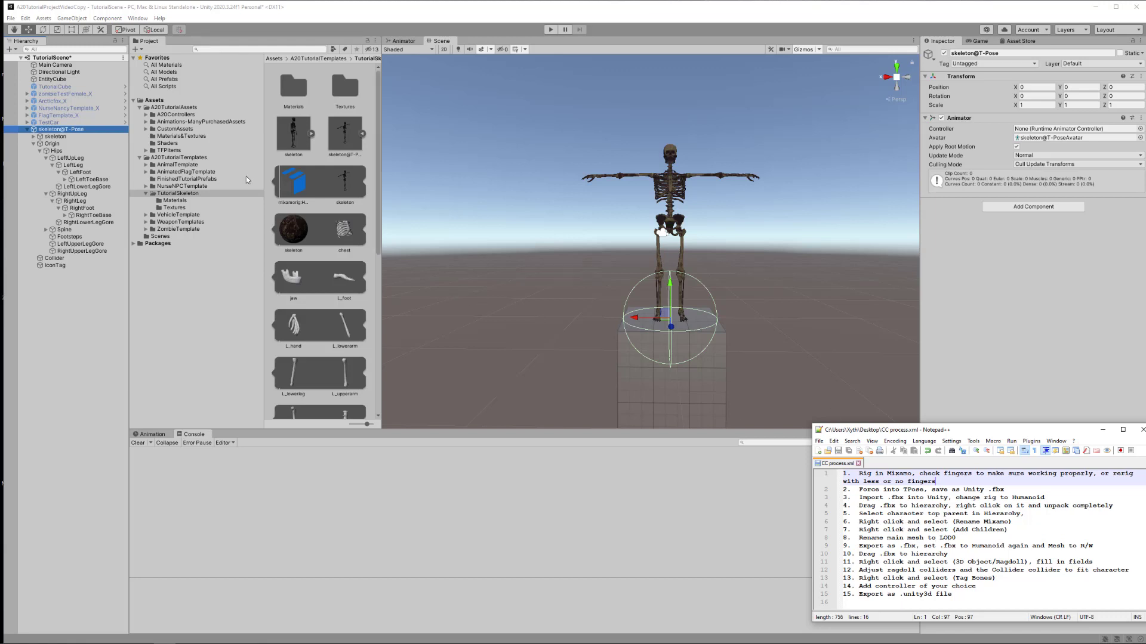
pyautogui.click(34, 136)
pyautogui.click(60, 139)
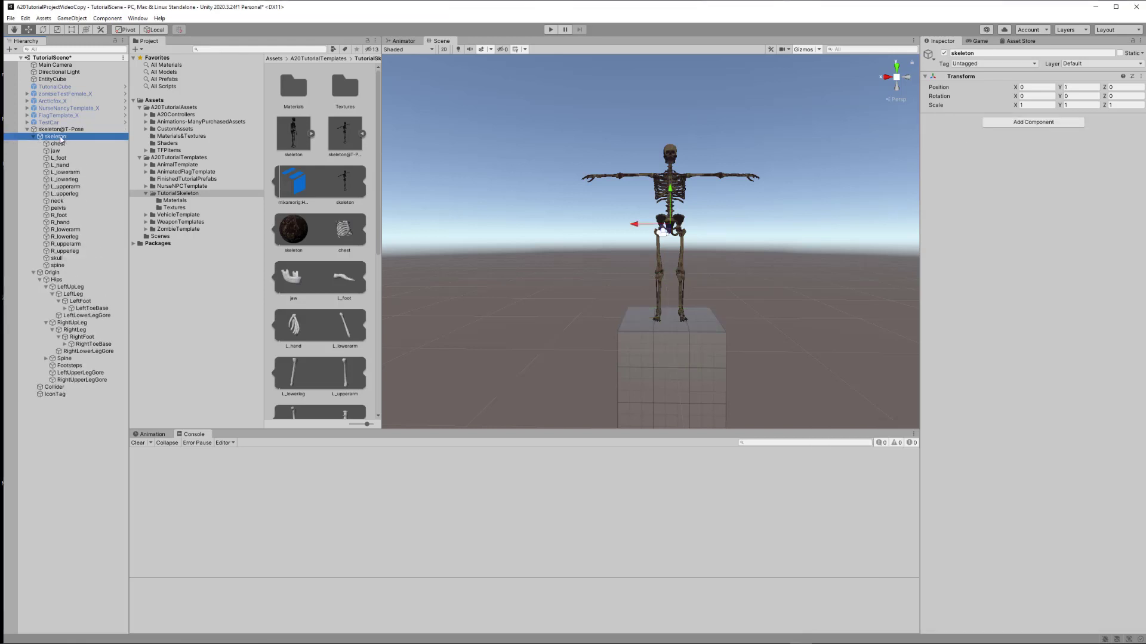
pyautogui.click(61, 138)
pyautogui.write('LOD0')
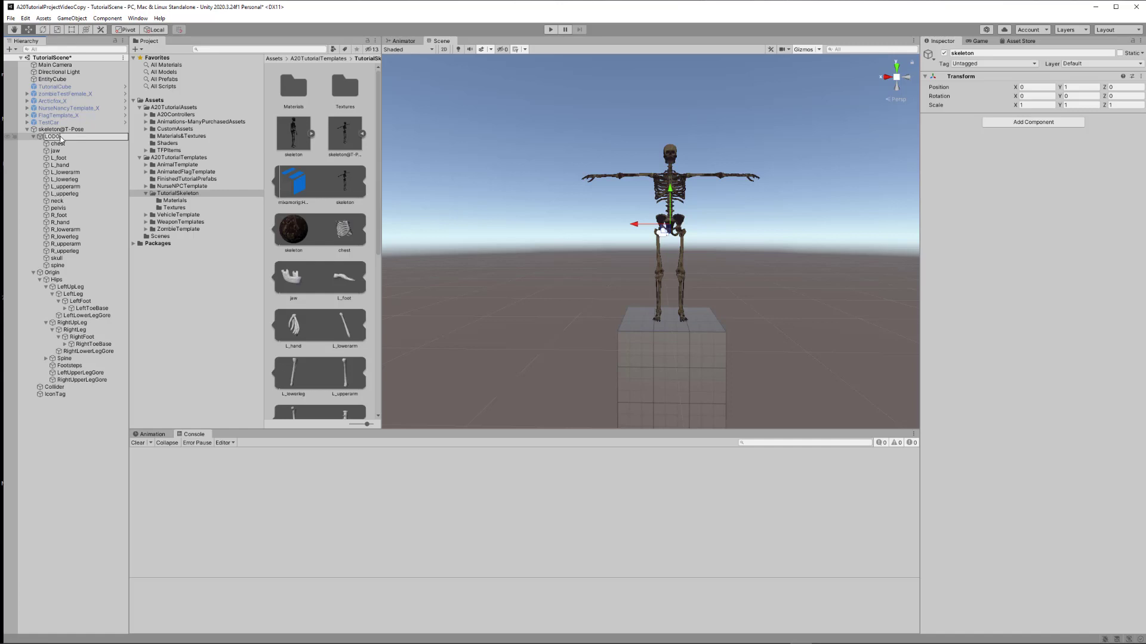
pyautogui.click(72, 441)
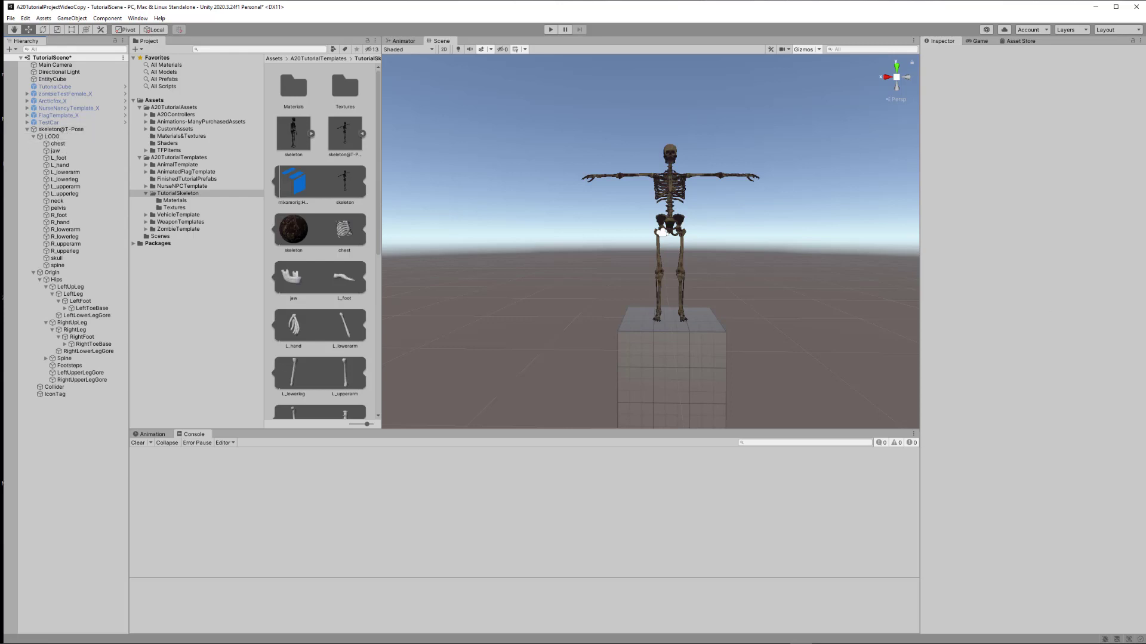
# Step: Export skeleton@T-Pose to FBX in Assets under the name skeletontutorial
pyautogui.hotkey('alt', 'Tab')
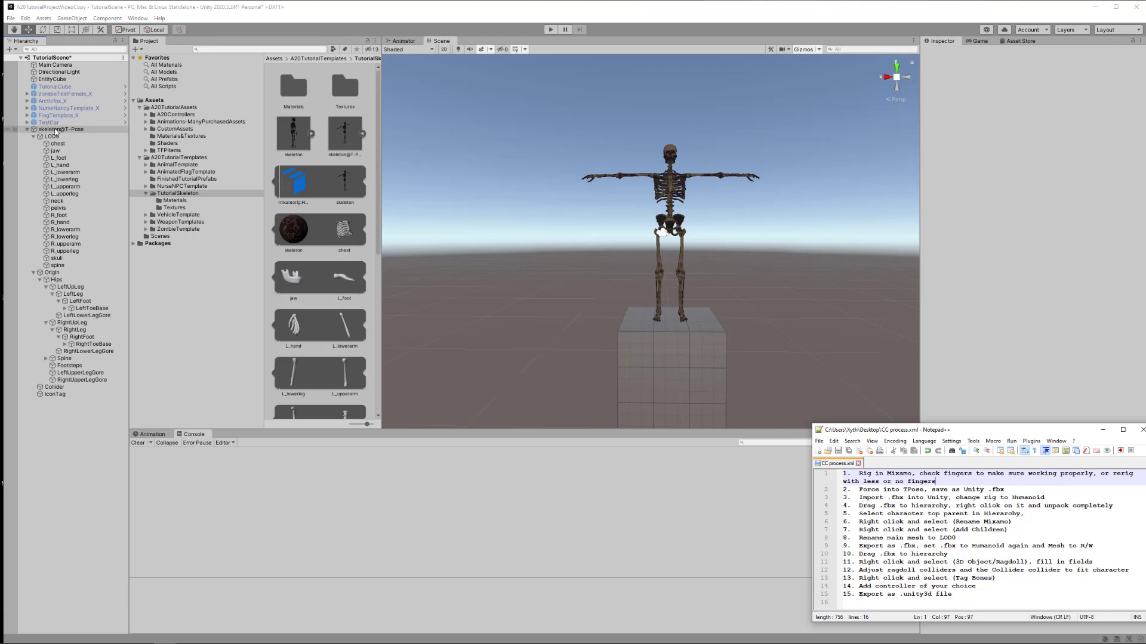
pyautogui.click(56, 131)
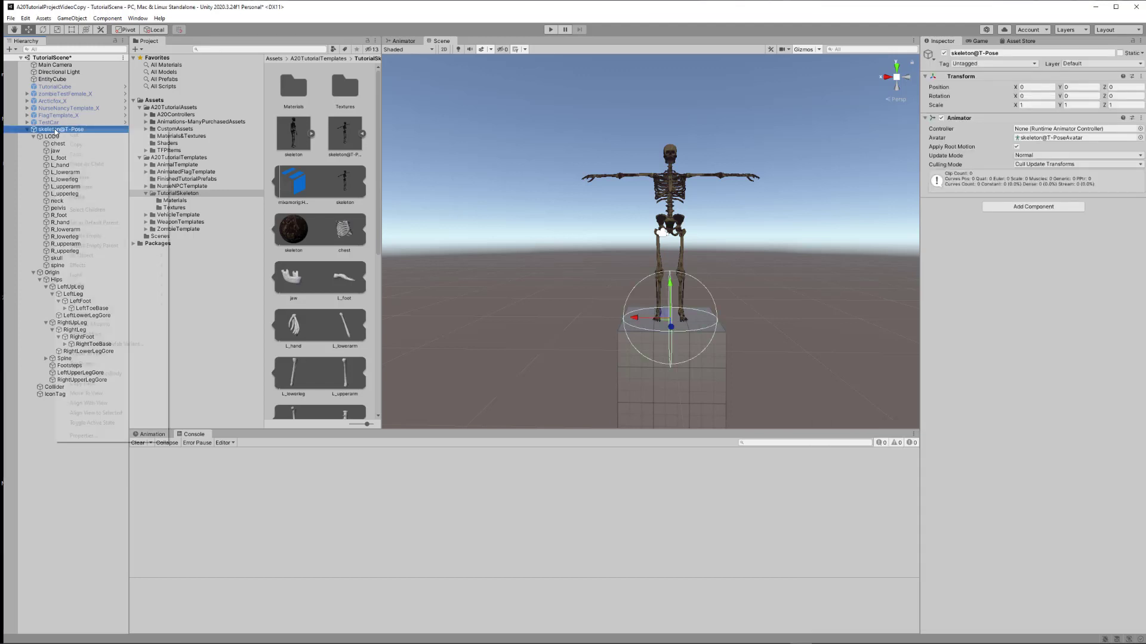
pyautogui.rightClick(56, 131)
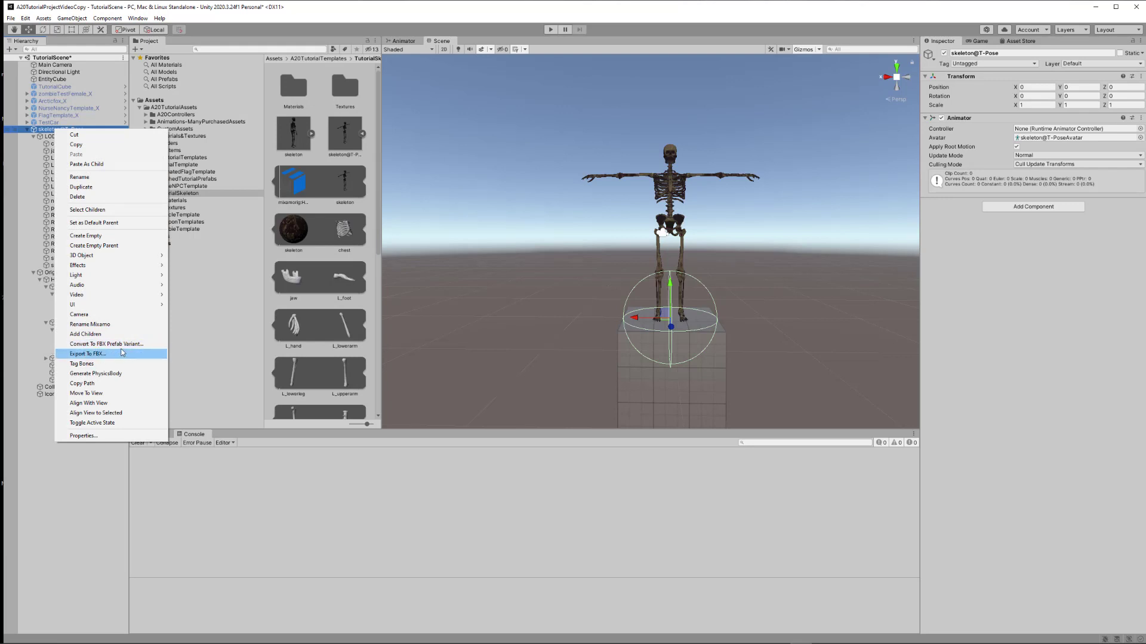
pyautogui.click(96, 354)
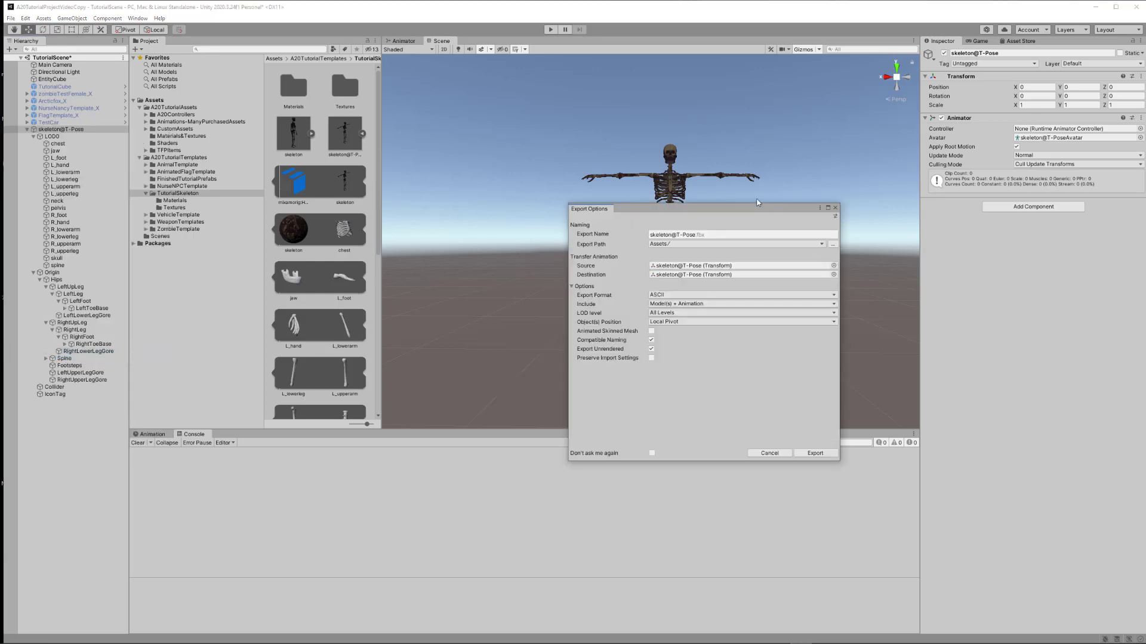
pyautogui.moveTo(704, 203); pyautogui.dragTo(604, 139)
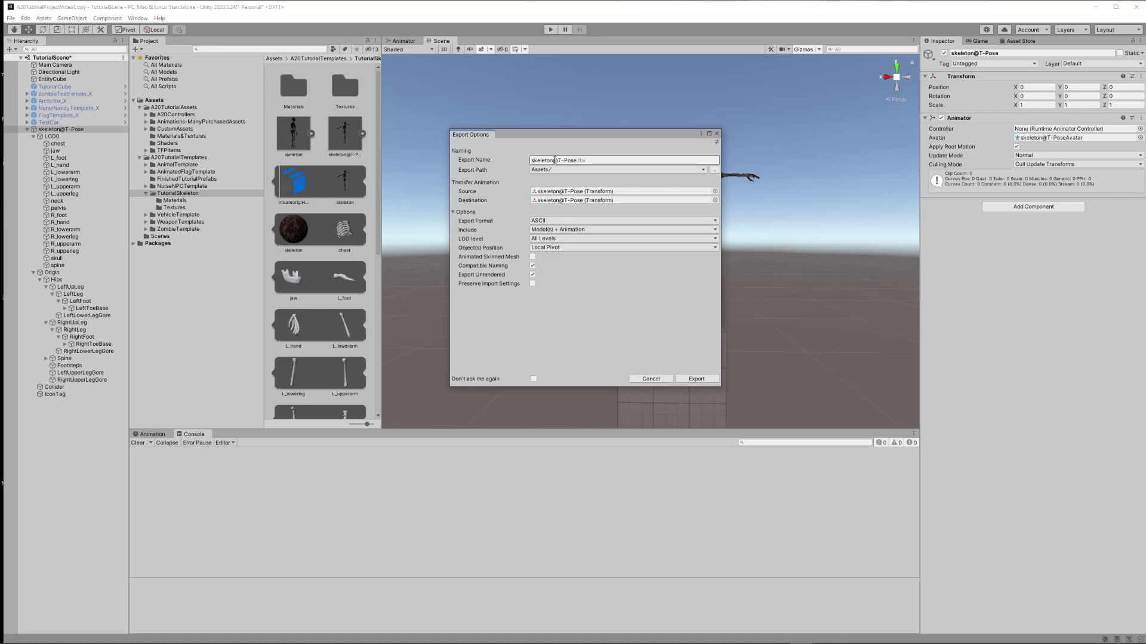
pyautogui.click(554, 161)
pyautogui.click(554, 160)
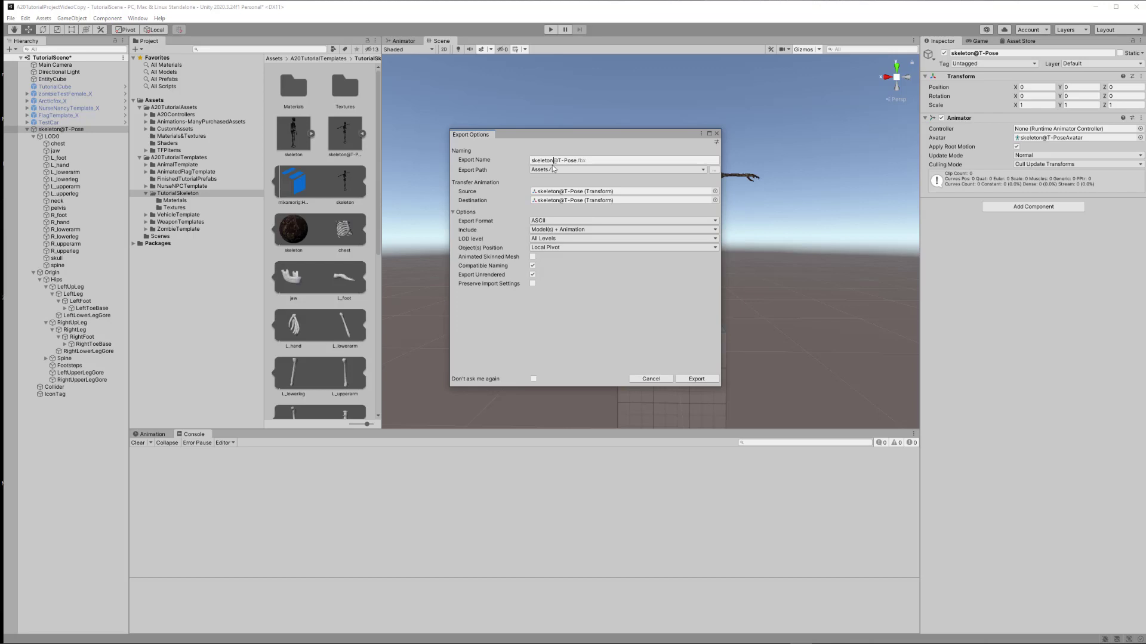
pyautogui.write('tutorial')
pyautogui.press('Delete')
pyautogui.press('Delete')
pyautogui.press('Delete')
pyautogui.press('Delete')
pyautogui.press('Delete')
pyautogui.press('Delete')
pyautogui.press('Delete')
pyautogui.click(704, 380)
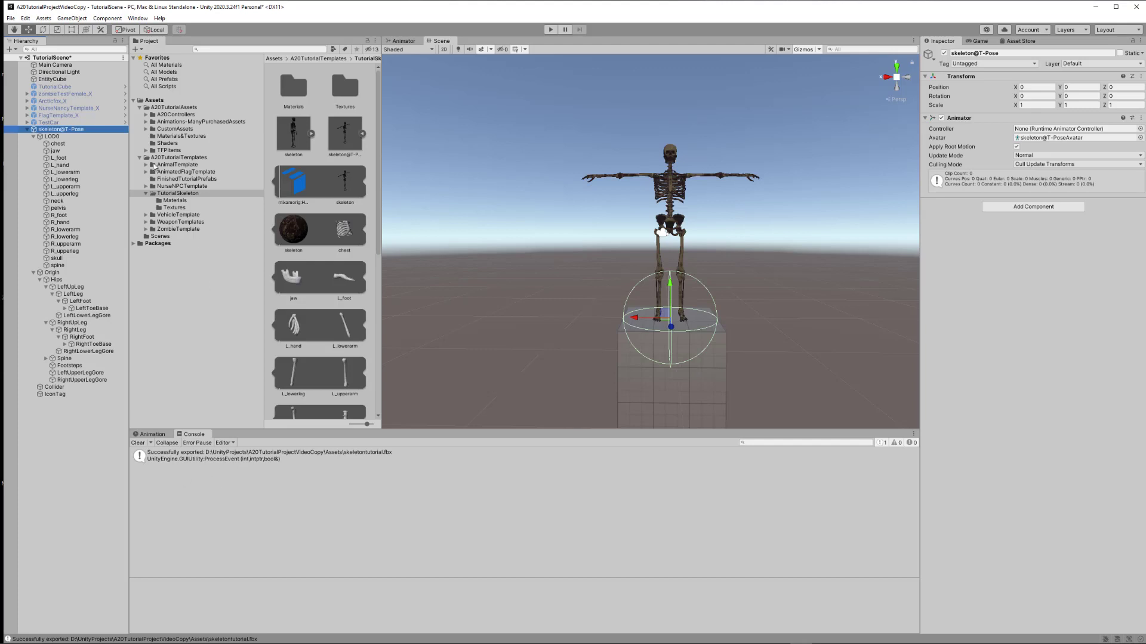
# Step: Delete the old skeleton@T-Pose object from the scene
pyautogui.click(27, 130)
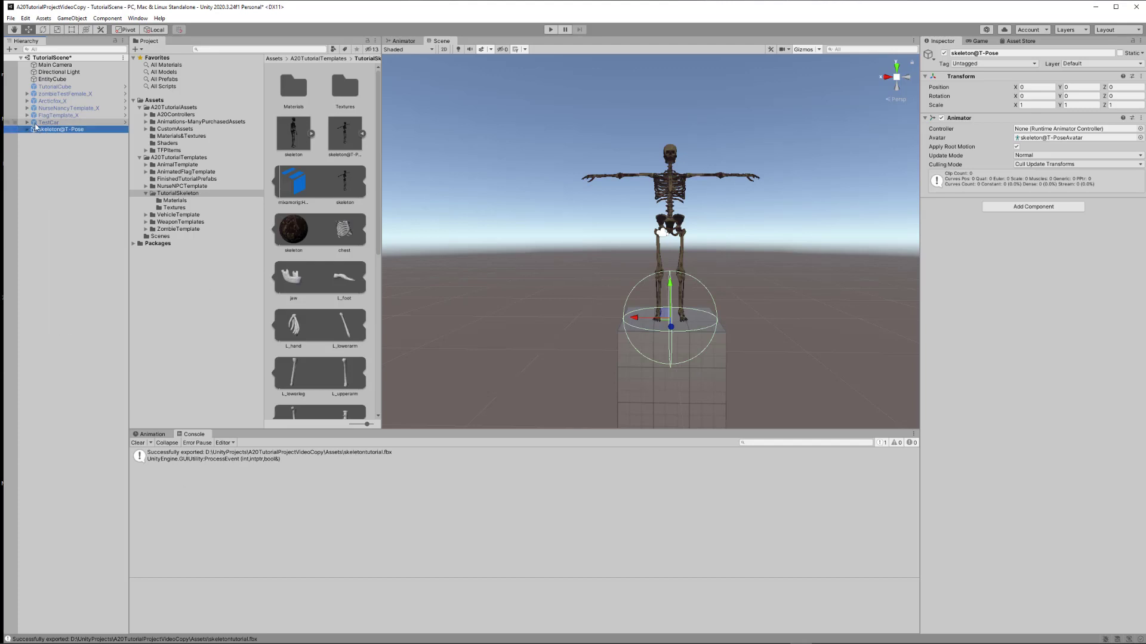
pyautogui.click(55, 122)
pyautogui.click(56, 129)
pyautogui.press('Delete')
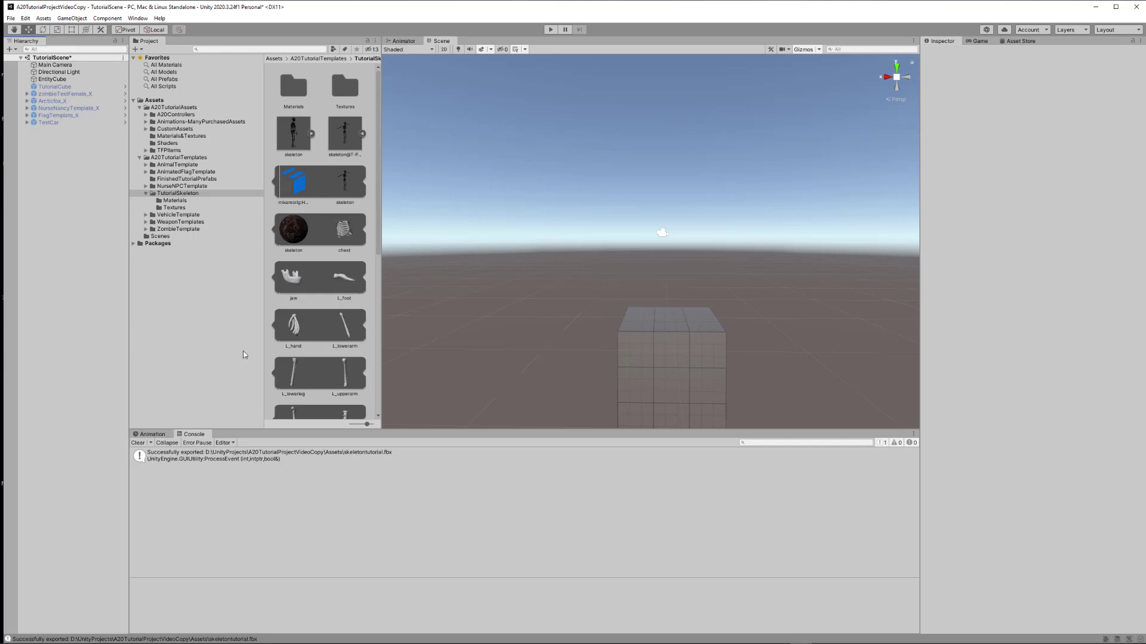
# Step: Set the skeletontutorial asset's rig to Humanoid, apply it, and place it in the scene
pyautogui.click(155, 101)
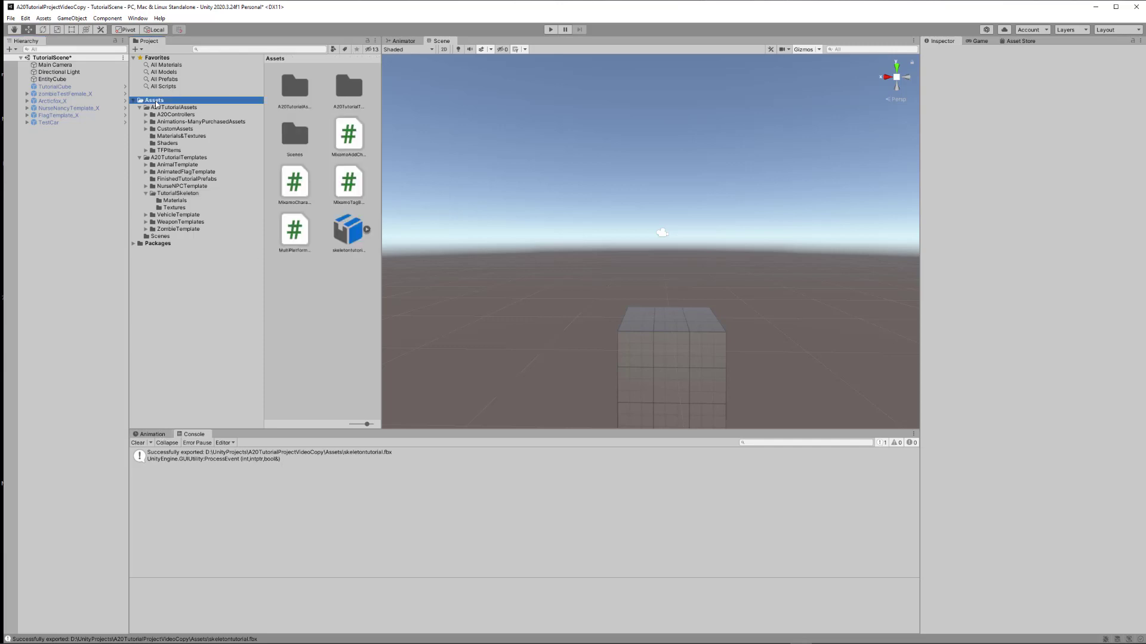
pyautogui.click(349, 235)
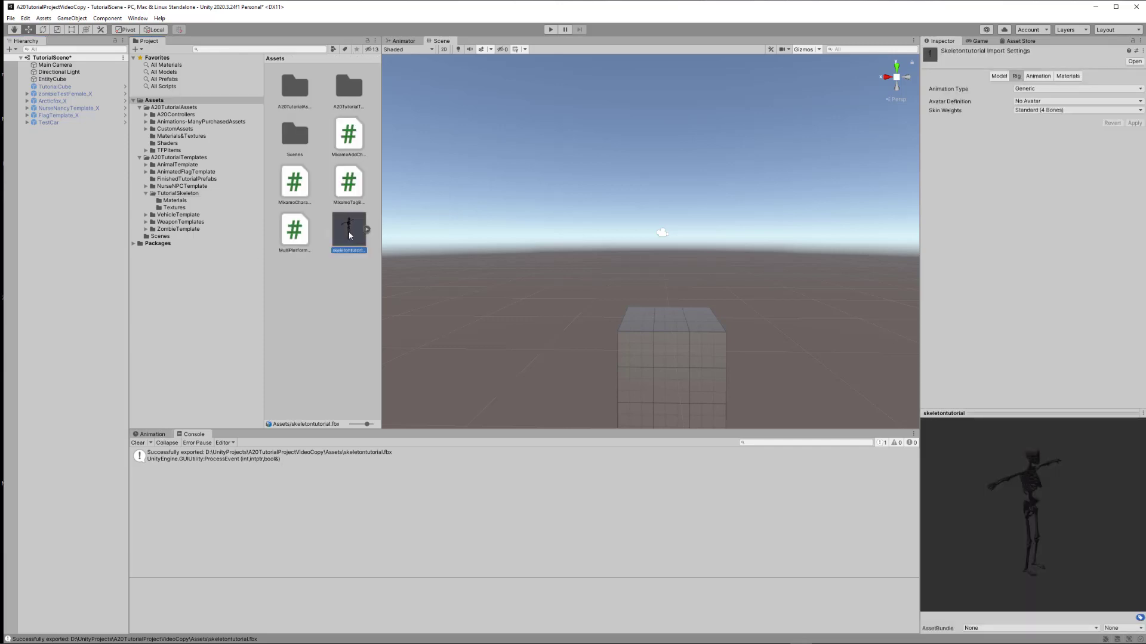
pyautogui.click(1033, 91)
pyautogui.click(1044, 129)
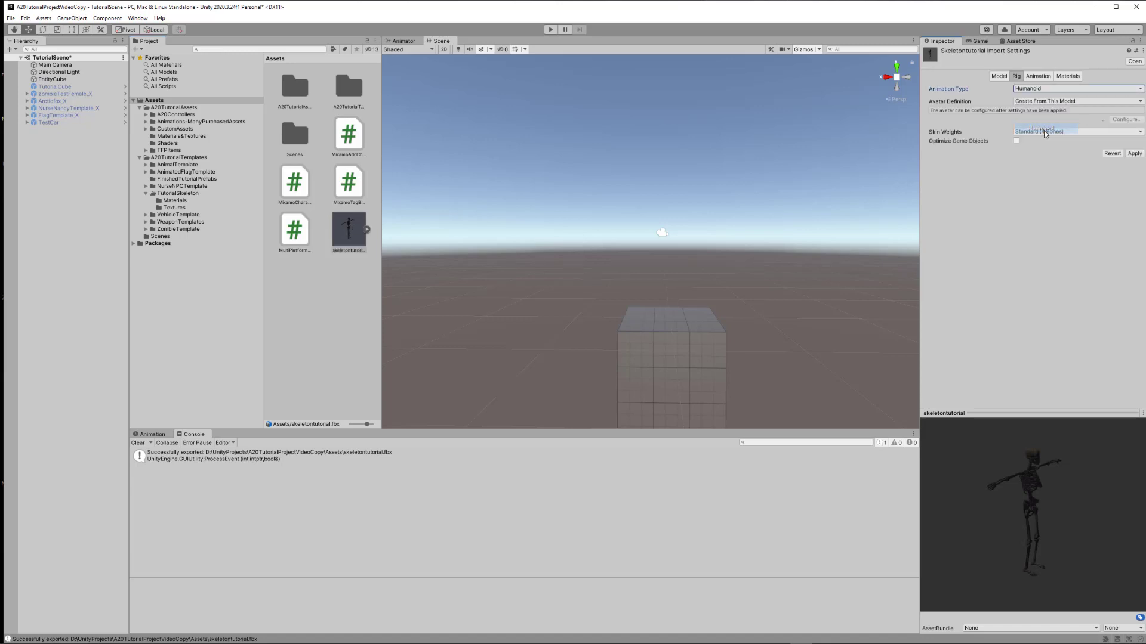
pyautogui.click(1135, 154)
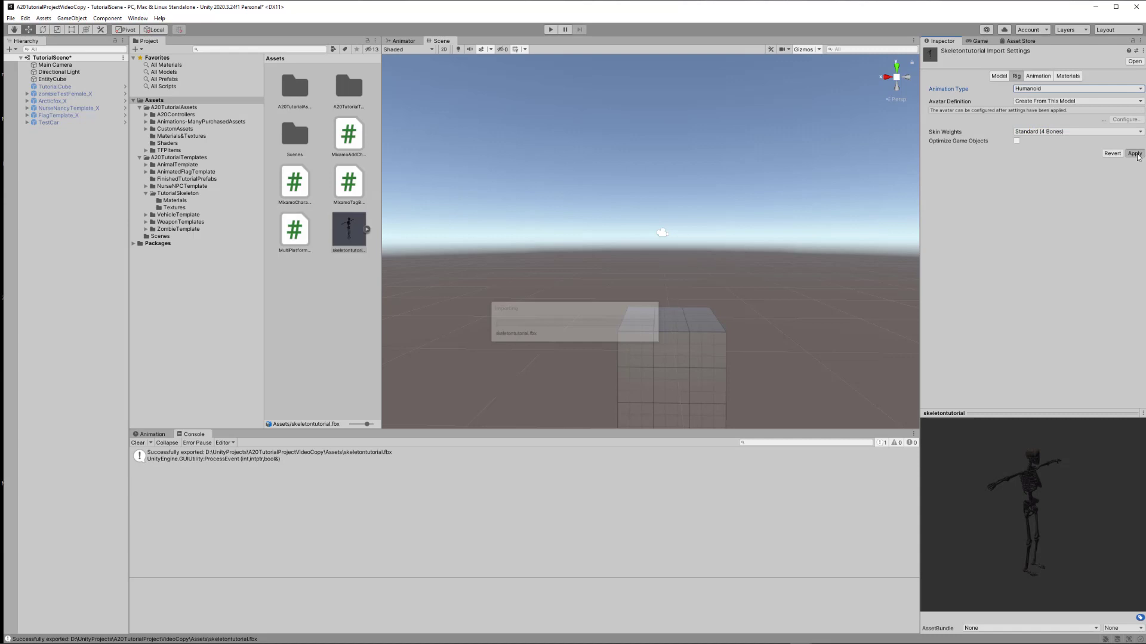
pyautogui.moveTo(356, 238); pyautogui.dragTo(58, 159)
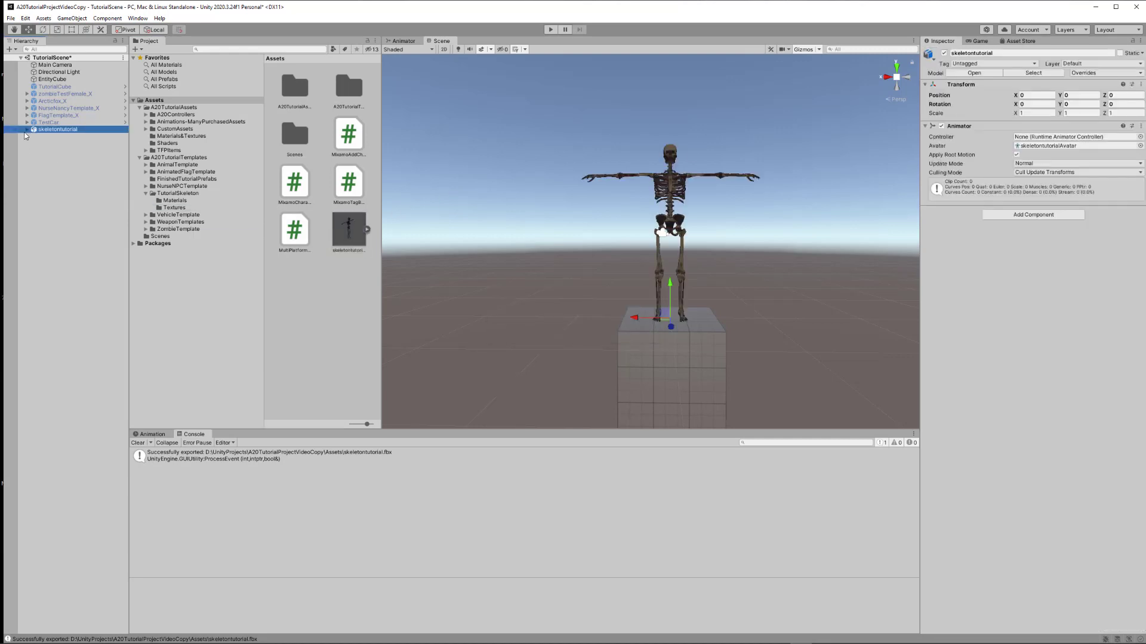
pyautogui.click(27, 130)
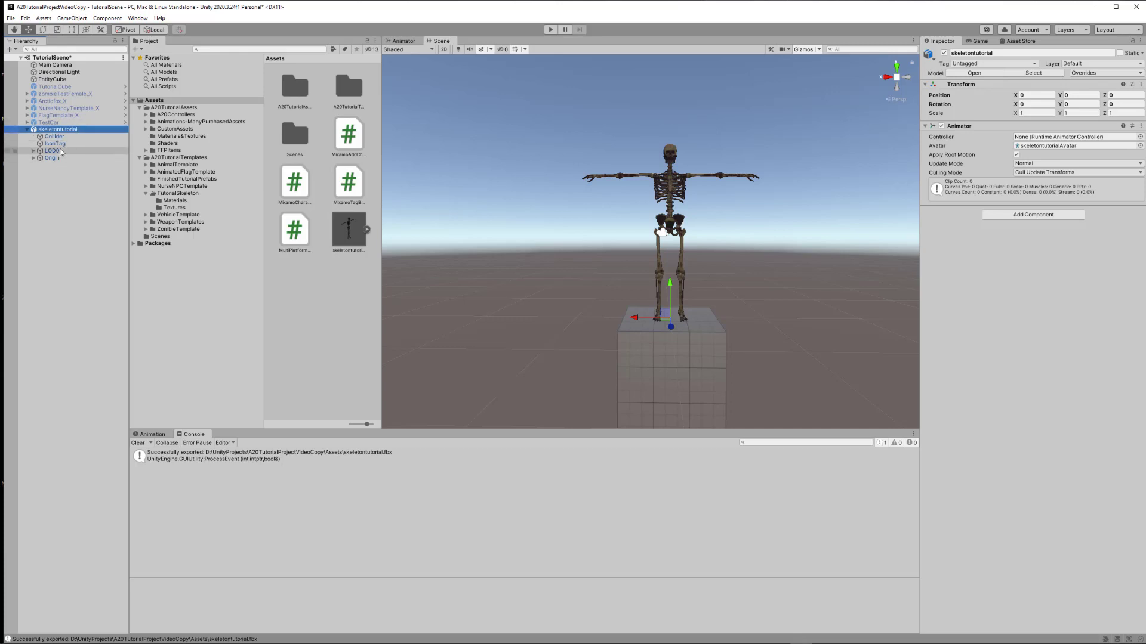
# Step: Select the skeletontutorial asset in the Project window to show its Humanoid import settings
pyautogui.hotkey('alt', 'Tab')
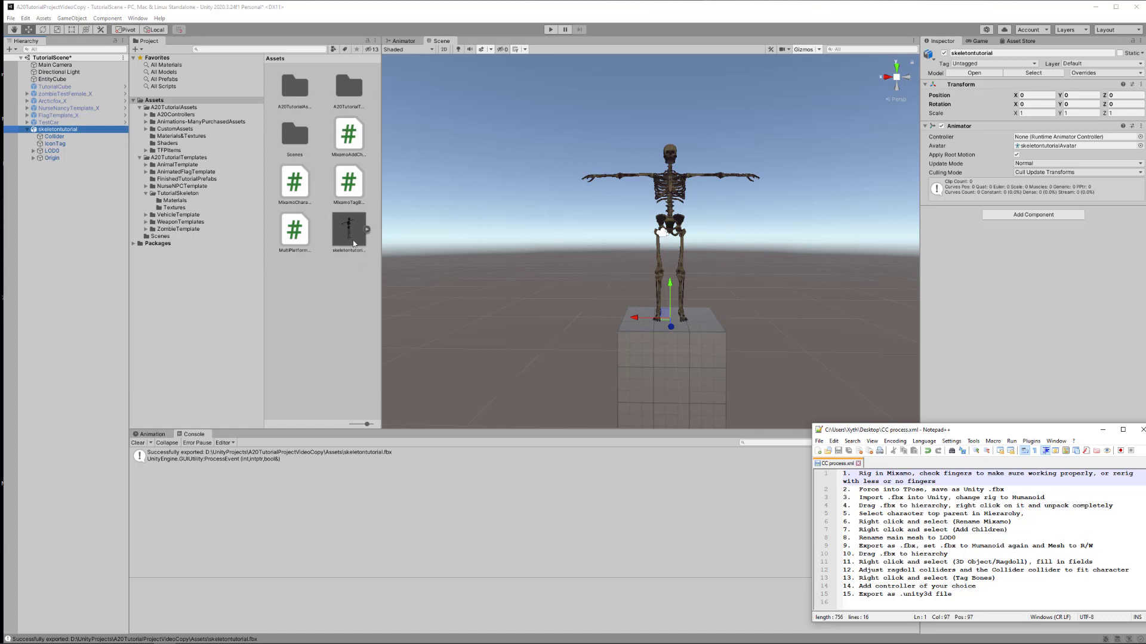
pyautogui.click(352, 234)
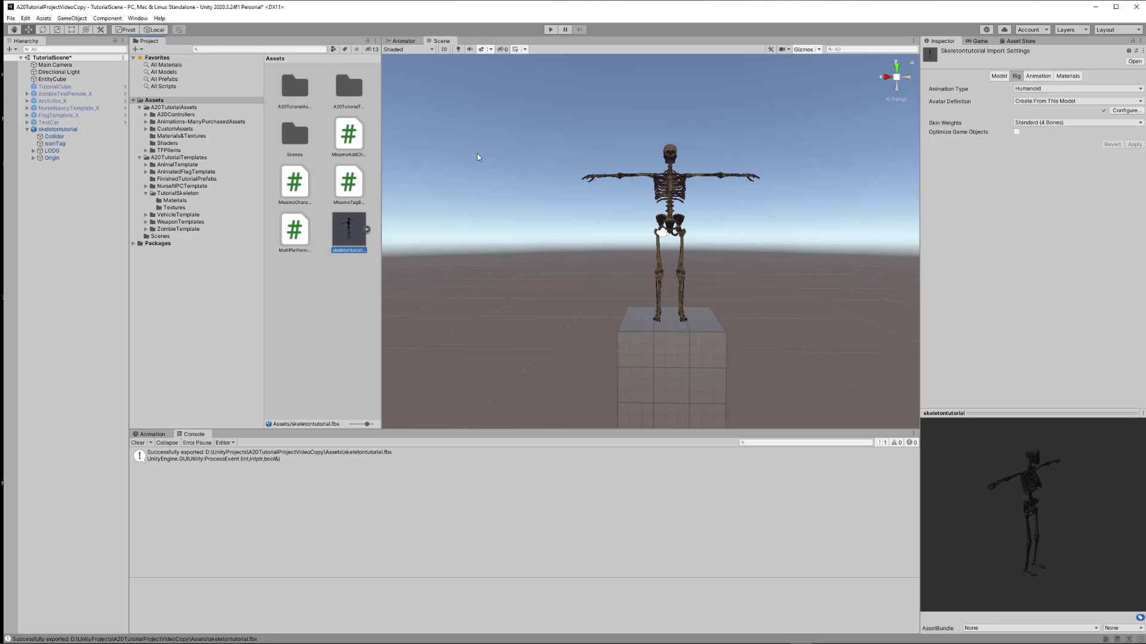
# Step: Enable Read/Write in skeletontutorial's Model import settings and apply the change
pyautogui.click(1002, 76)
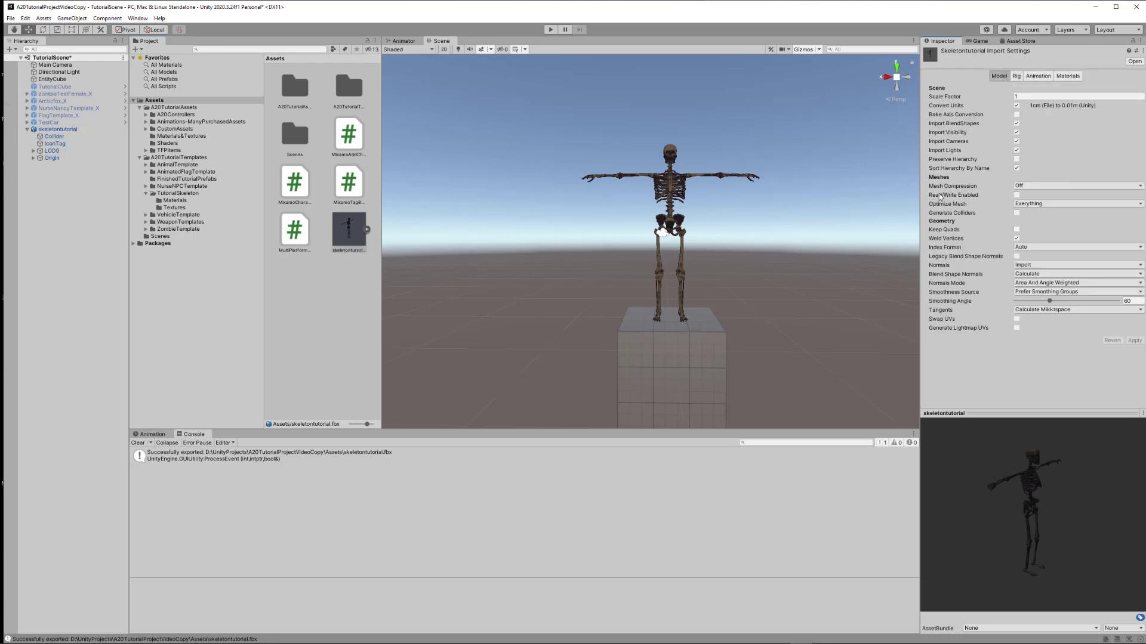
pyautogui.click(1017, 195)
pyautogui.click(1137, 343)
pyautogui.hotkey('alt', 'Tab')
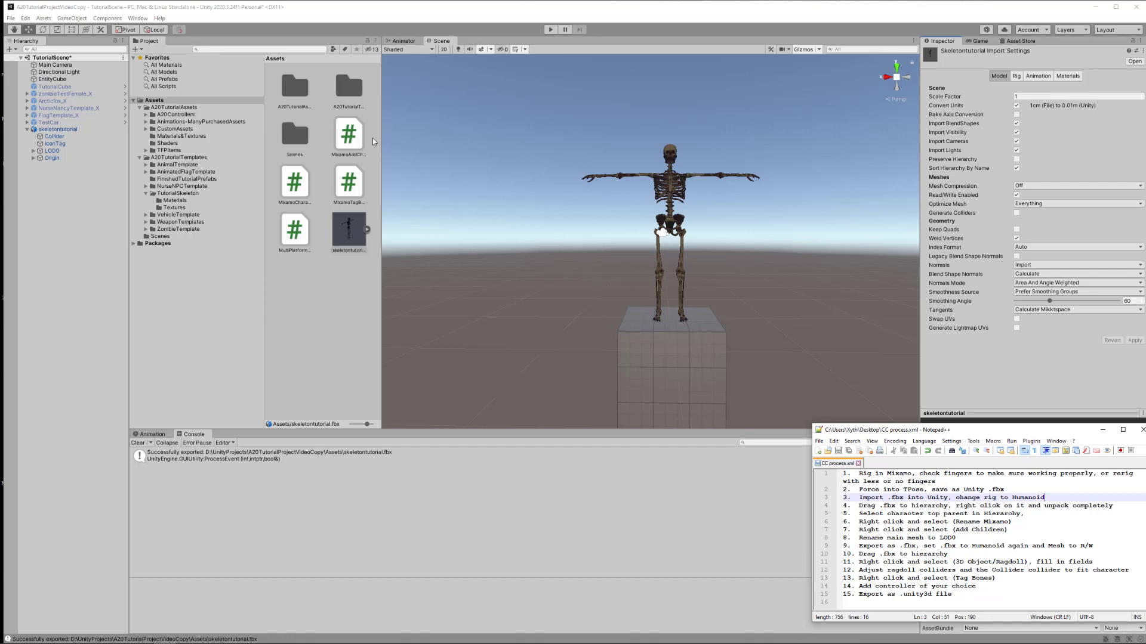
# Step: With skeletontutorial selected, open GameObject > 3D Object > Ragdoll..
pyautogui.click(62, 130)
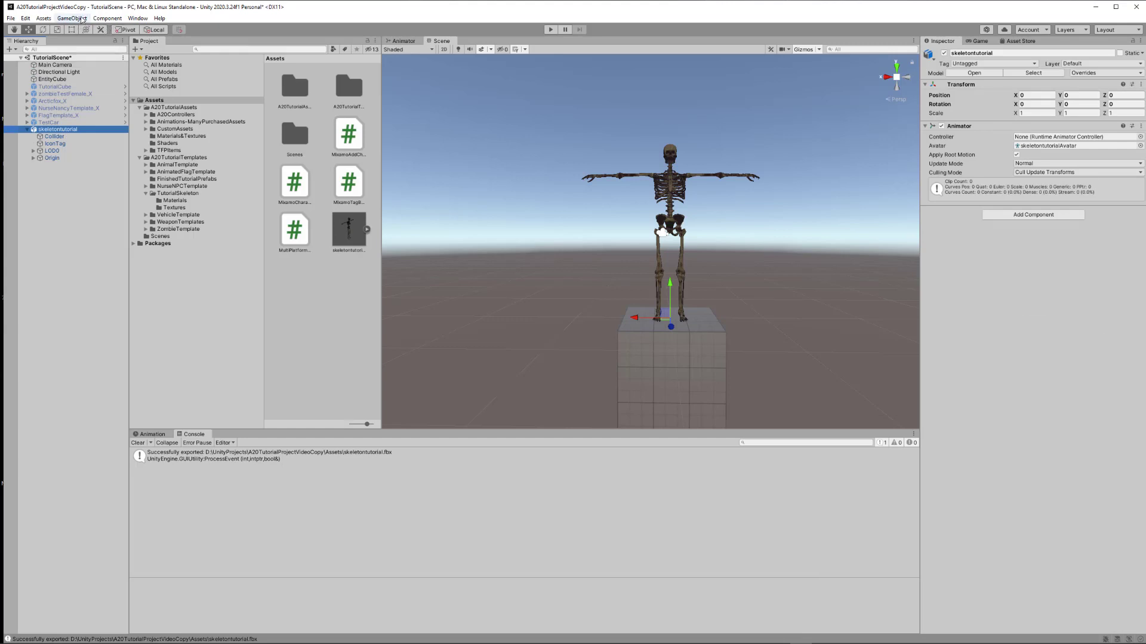
pyautogui.hotkey('alt', 'Tab')
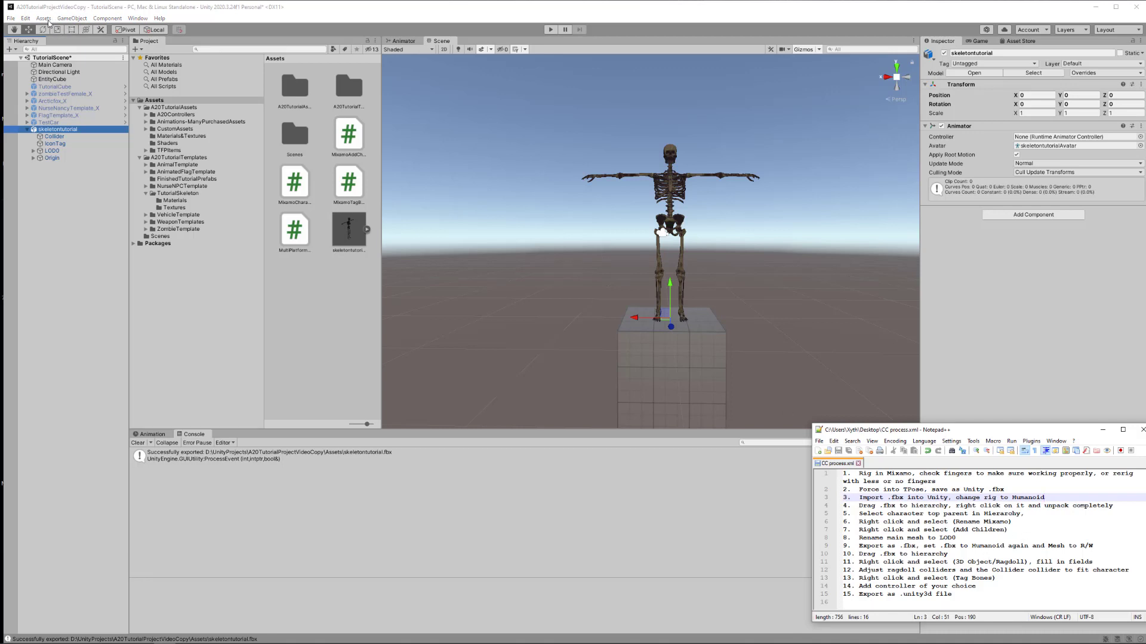
pyautogui.click(76, 20)
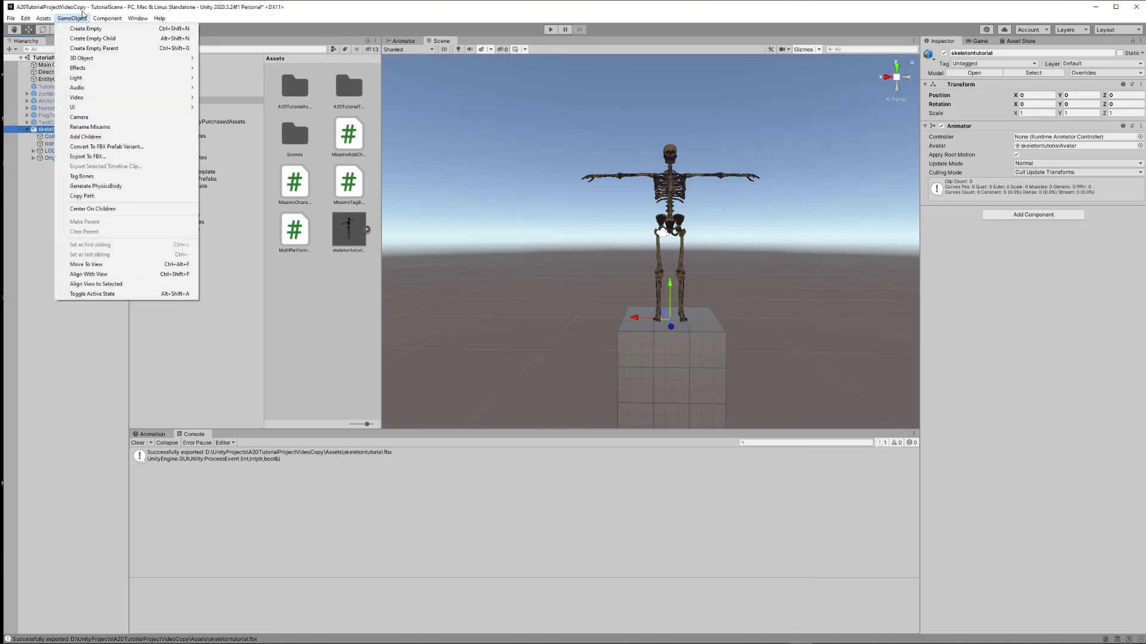
pyautogui.moveTo(89, 62)
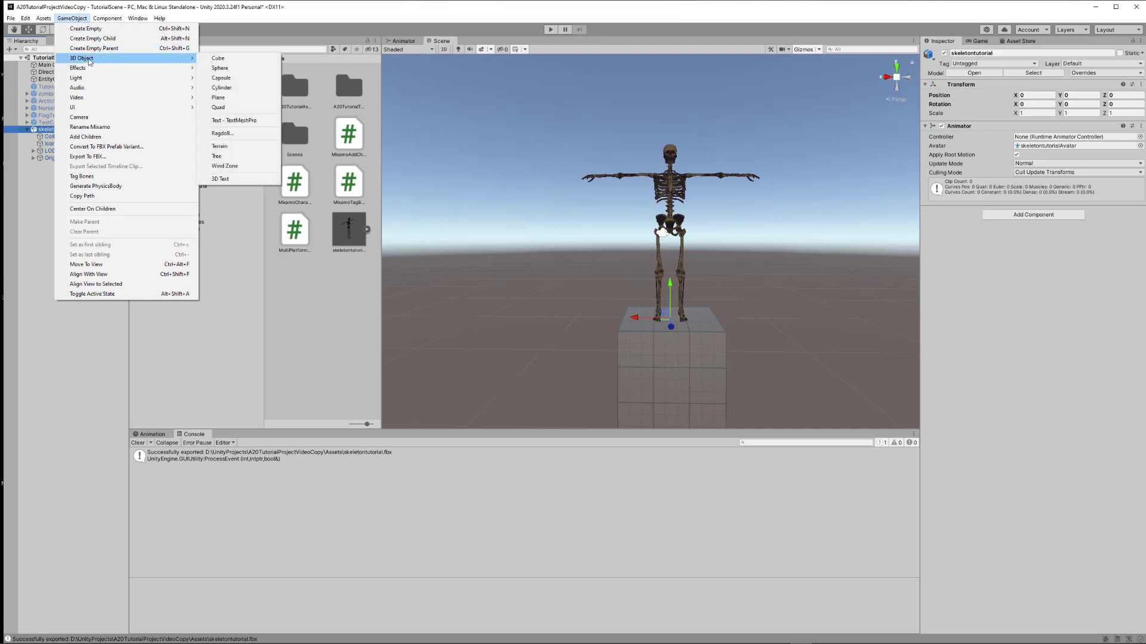
pyautogui.click(224, 134)
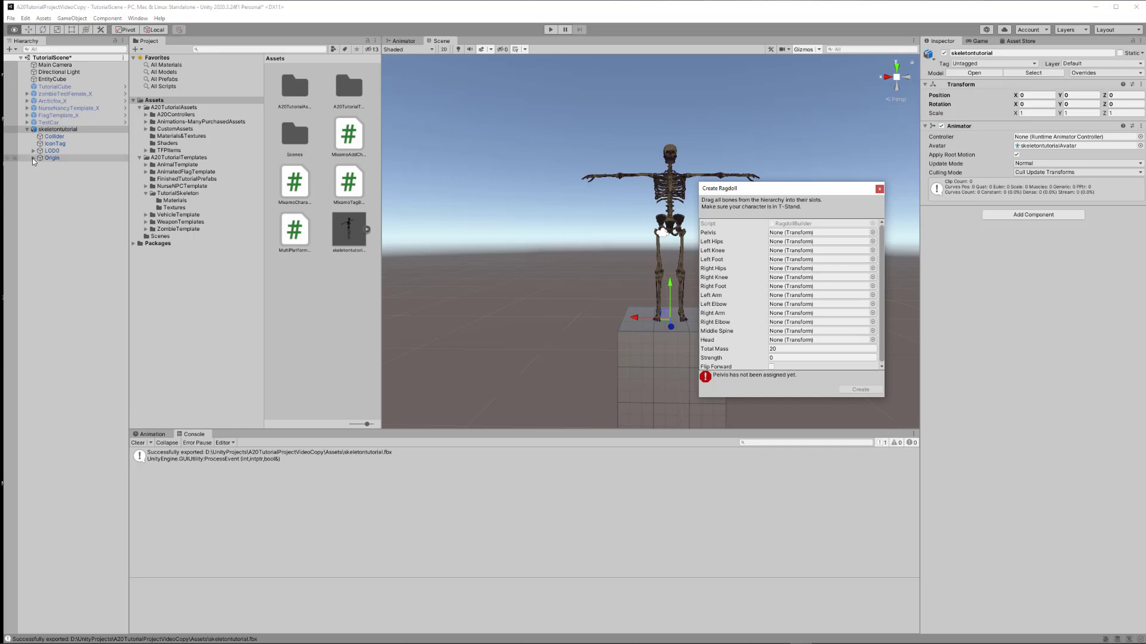
# Step: Map Hips to Pelvis and both UpLeg, Leg and Foot bones to the hip, knee and foot slots
pyautogui.keyDown('alt'); pyautogui.click(34, 158); pyautogui.keyUp('alt')
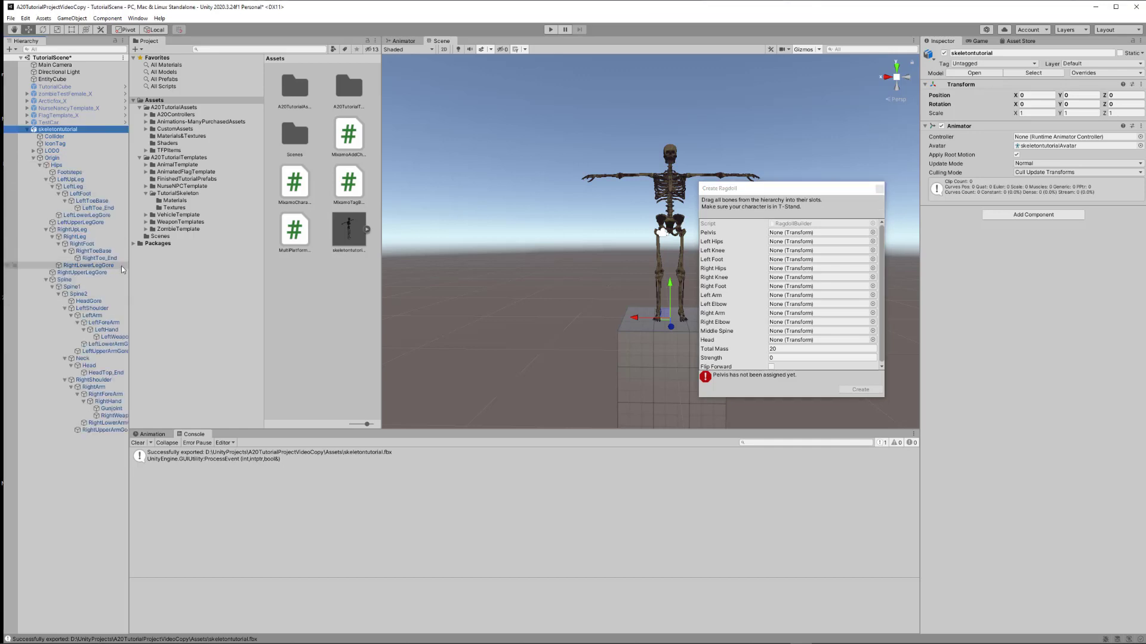
pyautogui.moveTo(130, 270); pyautogui.dragTo(178, 262)
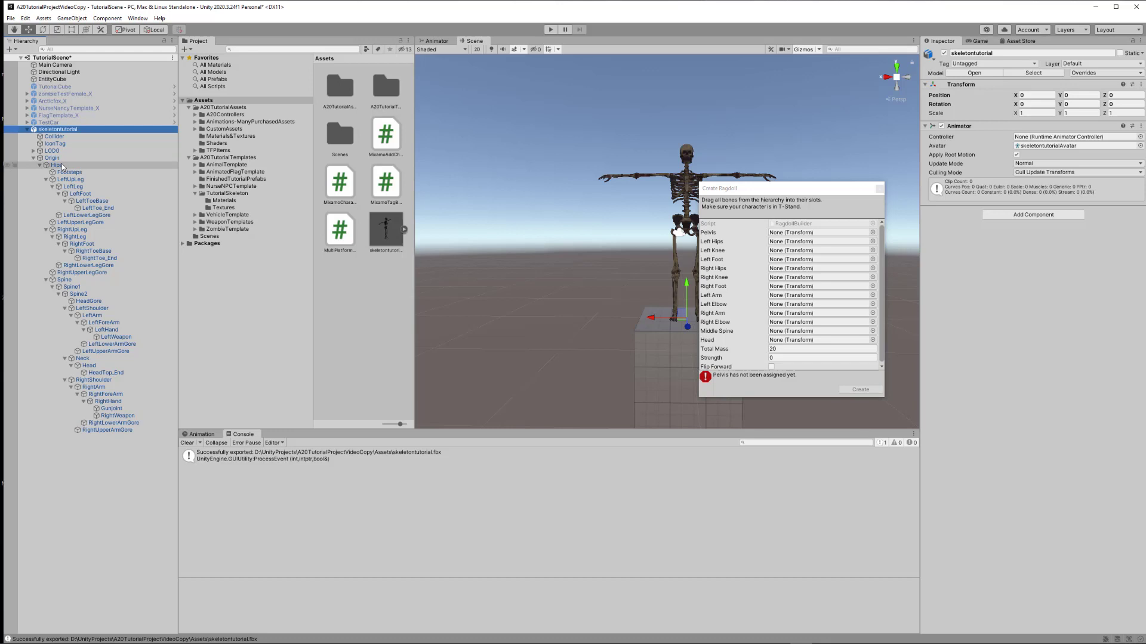
pyautogui.moveTo(62, 167); pyautogui.dragTo(798, 238)
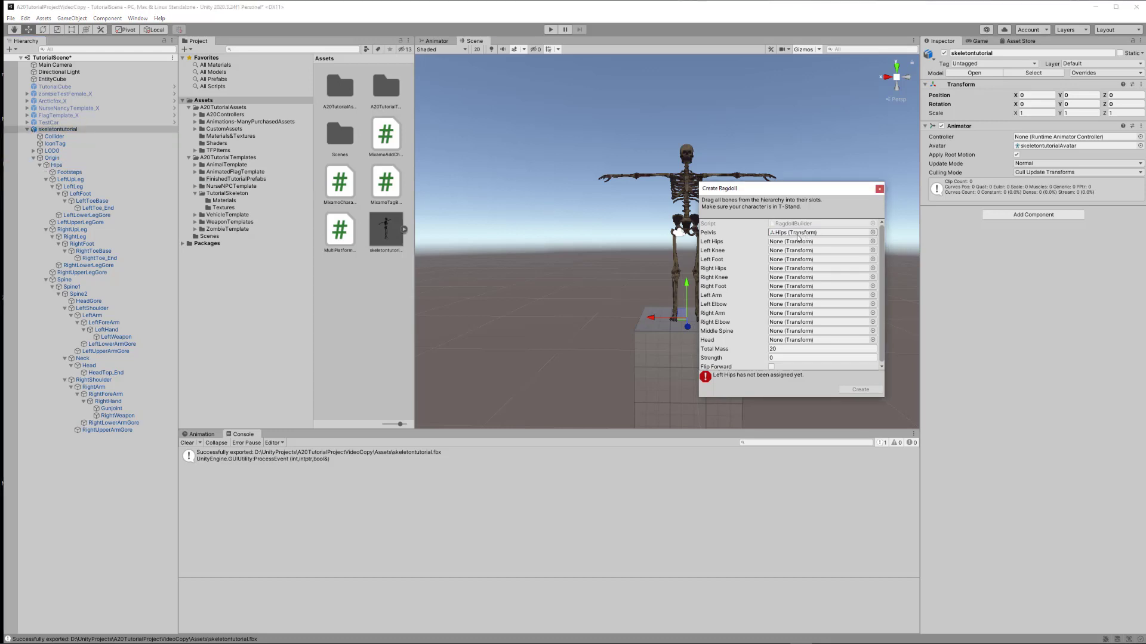
pyautogui.moveTo(80, 180); pyautogui.dragTo(791, 242)
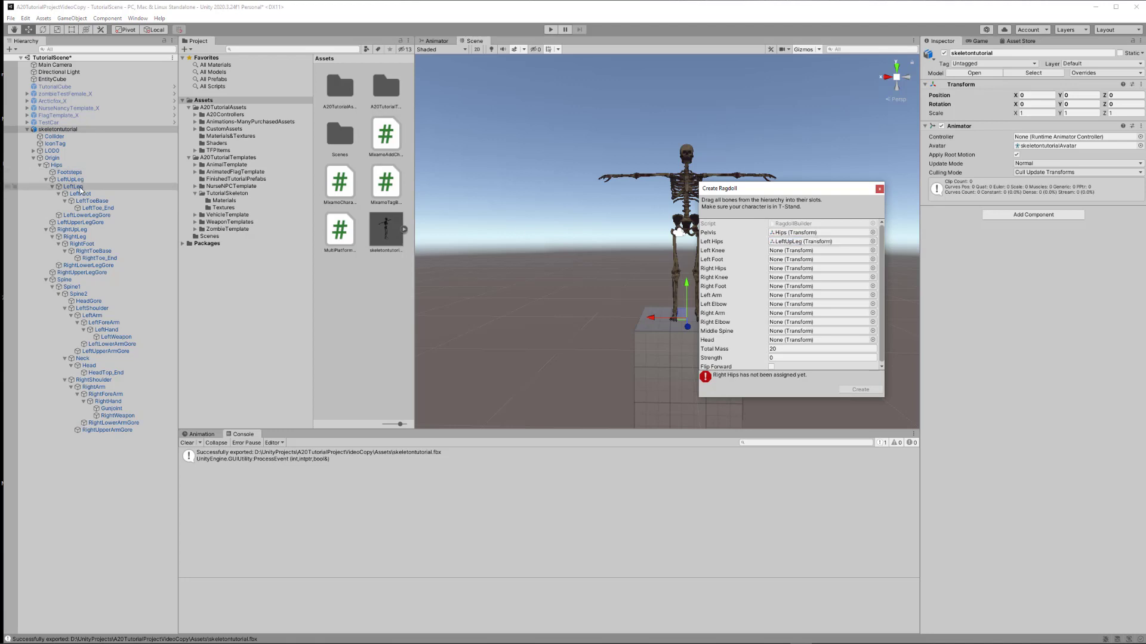
pyautogui.moveTo(80, 190); pyautogui.dragTo(787, 256)
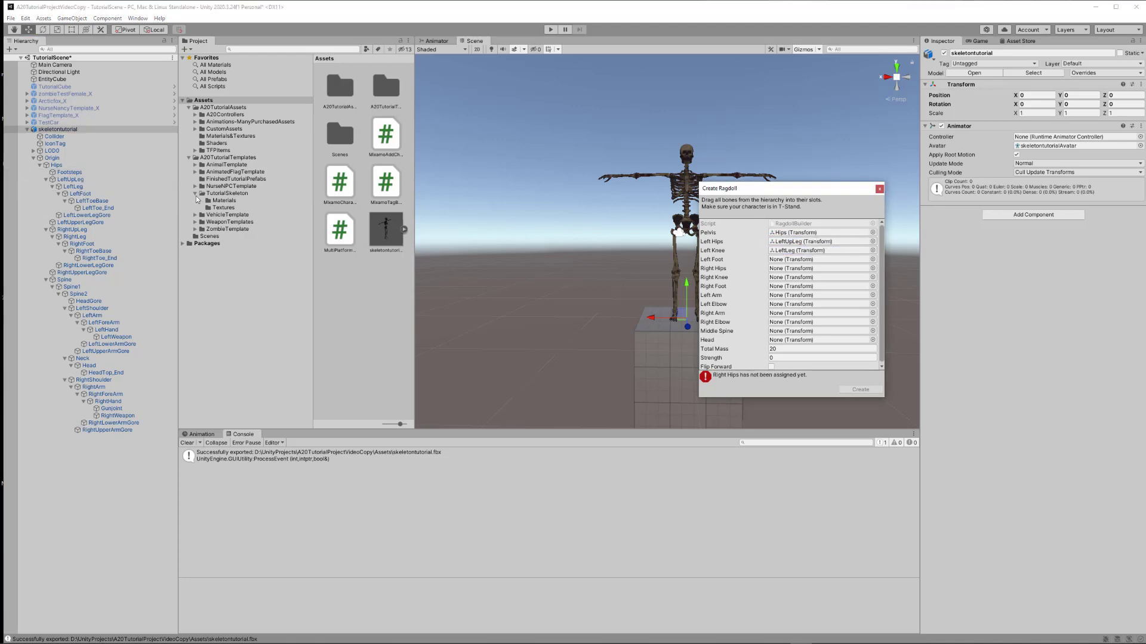
pyautogui.moveTo(90, 195); pyautogui.dragTo(781, 260)
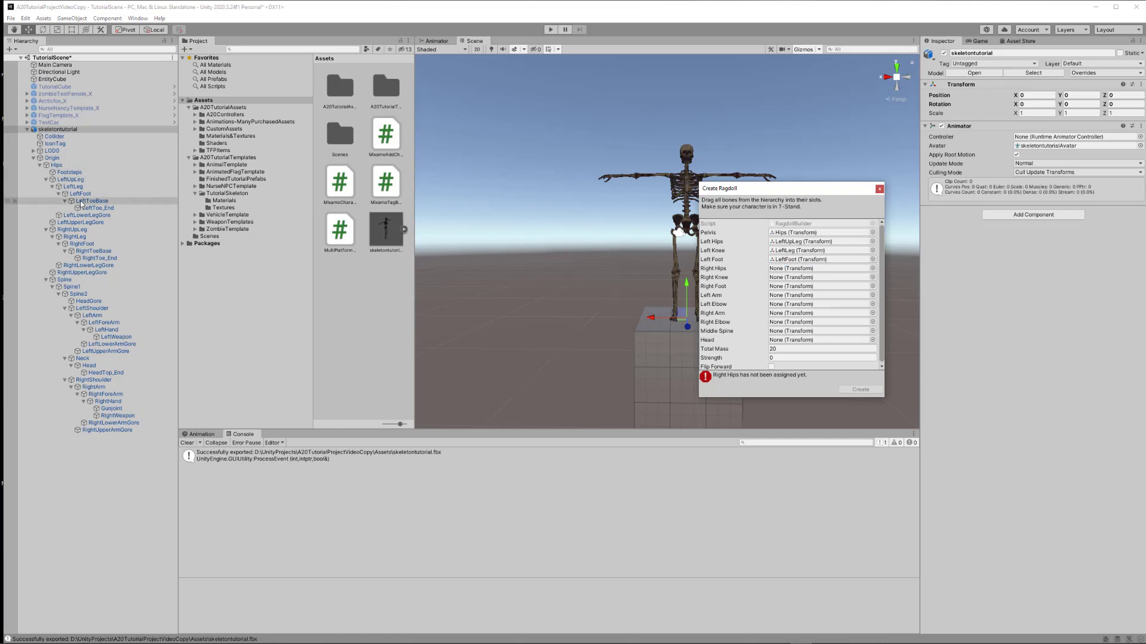
pyautogui.moveTo(71, 229); pyautogui.dragTo(794, 274)
pyautogui.moveTo(76, 237); pyautogui.dragTo(794, 278)
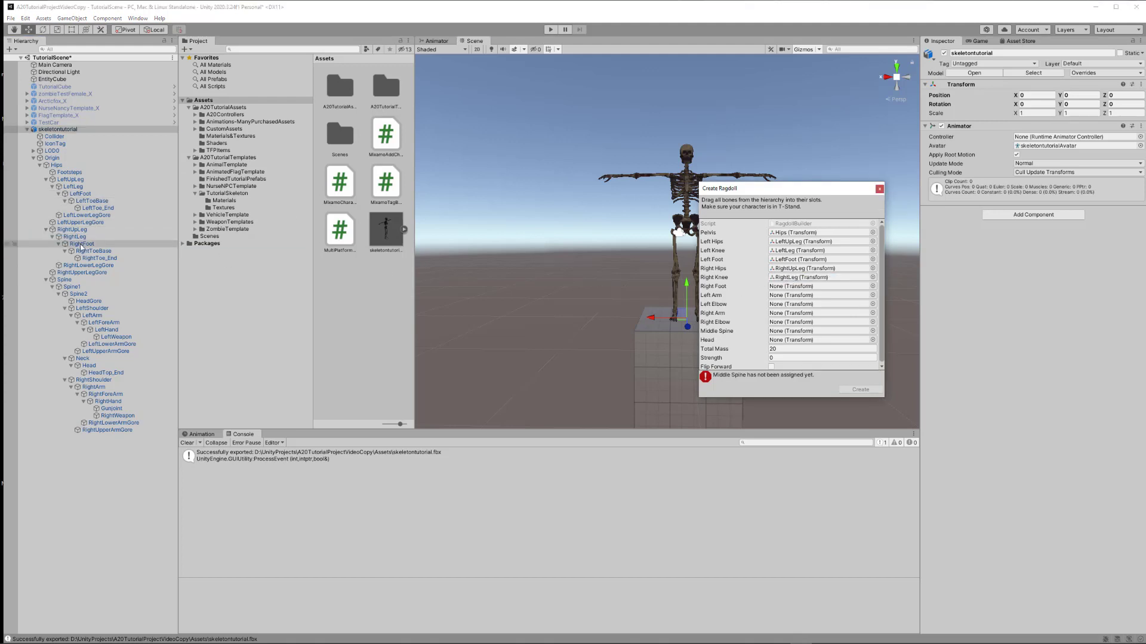
pyautogui.moveTo(81, 245); pyautogui.dragTo(788, 286)
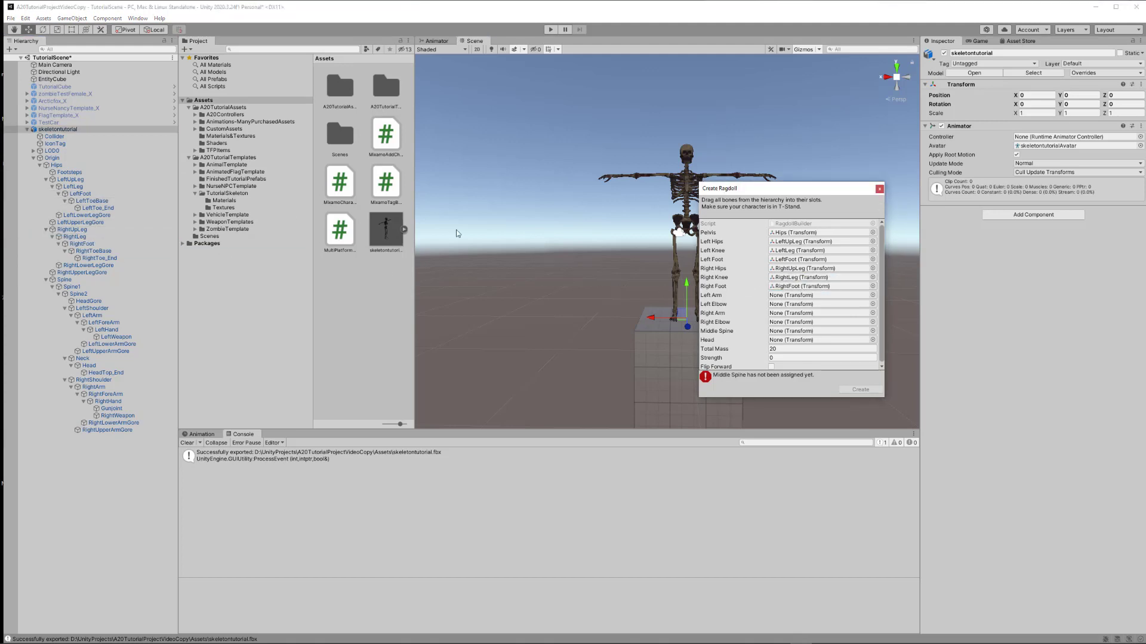
# Step: Map both Arm and ForeArm bones, Spine1 and Head to their slots, and set Total Mass to 12
pyautogui.moveTo(95, 317); pyautogui.dragTo(790, 296)
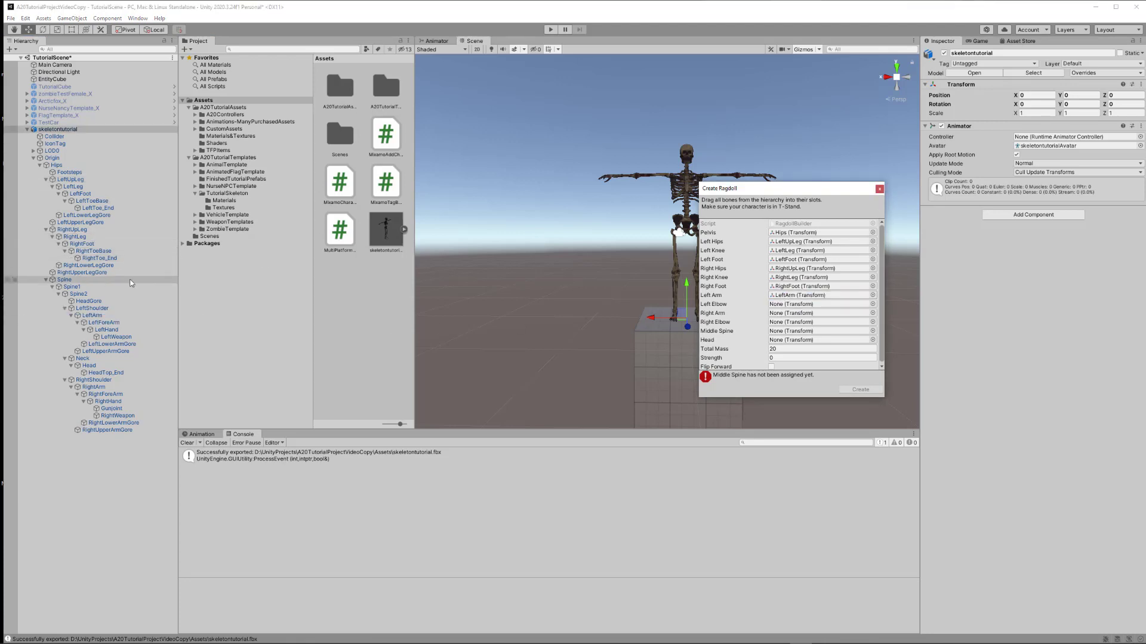
pyautogui.moveTo(104, 322); pyautogui.dragTo(790, 305)
pyautogui.moveTo(94, 385); pyautogui.dragTo(791, 313)
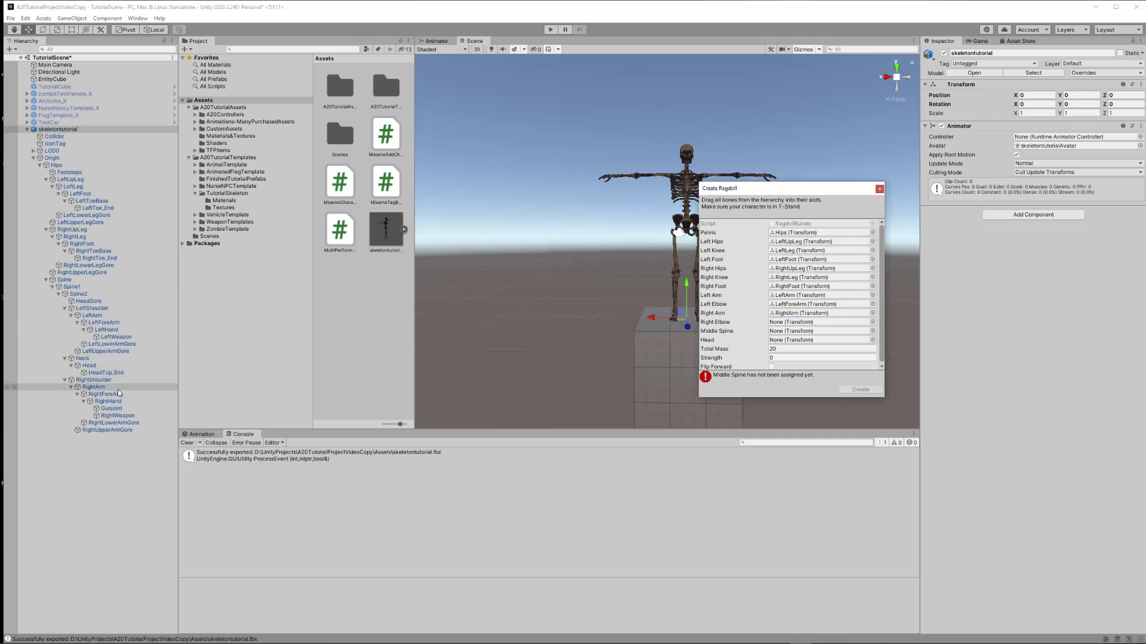
pyautogui.moveTo(118, 394); pyautogui.dragTo(796, 322)
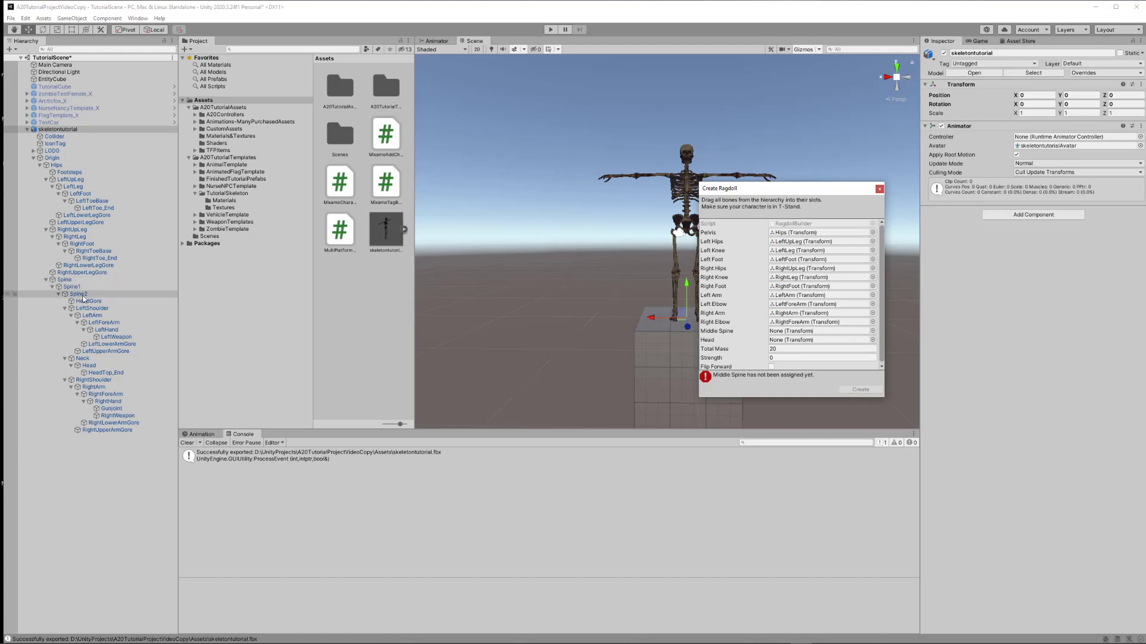
pyautogui.moveTo(77, 289); pyautogui.dragTo(796, 333)
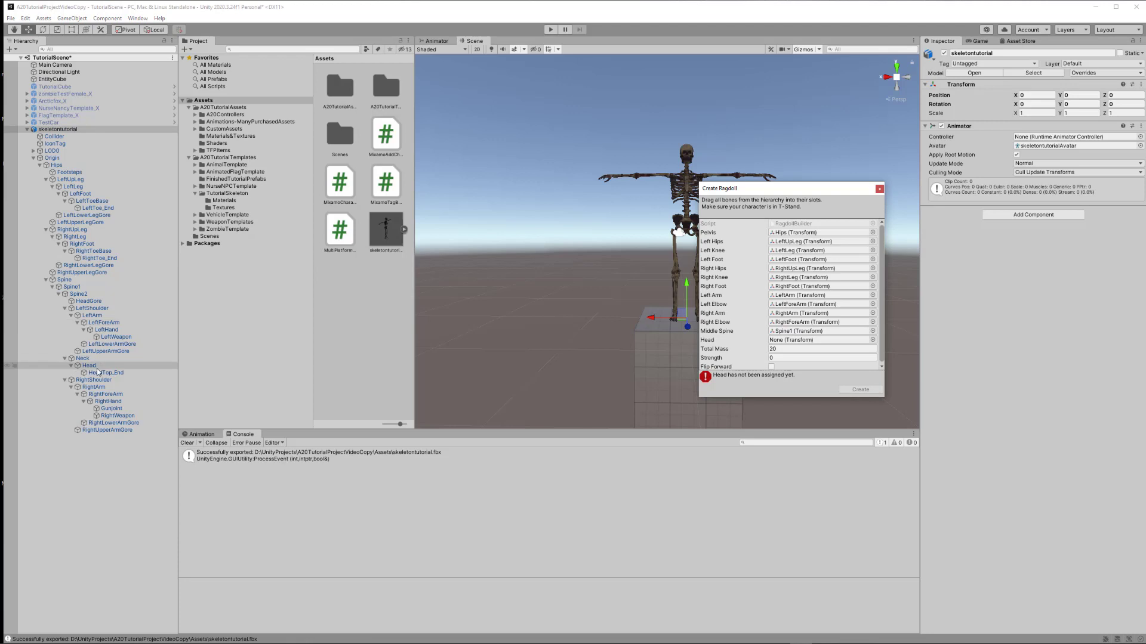
pyautogui.moveTo(90, 365); pyautogui.dragTo(794, 336)
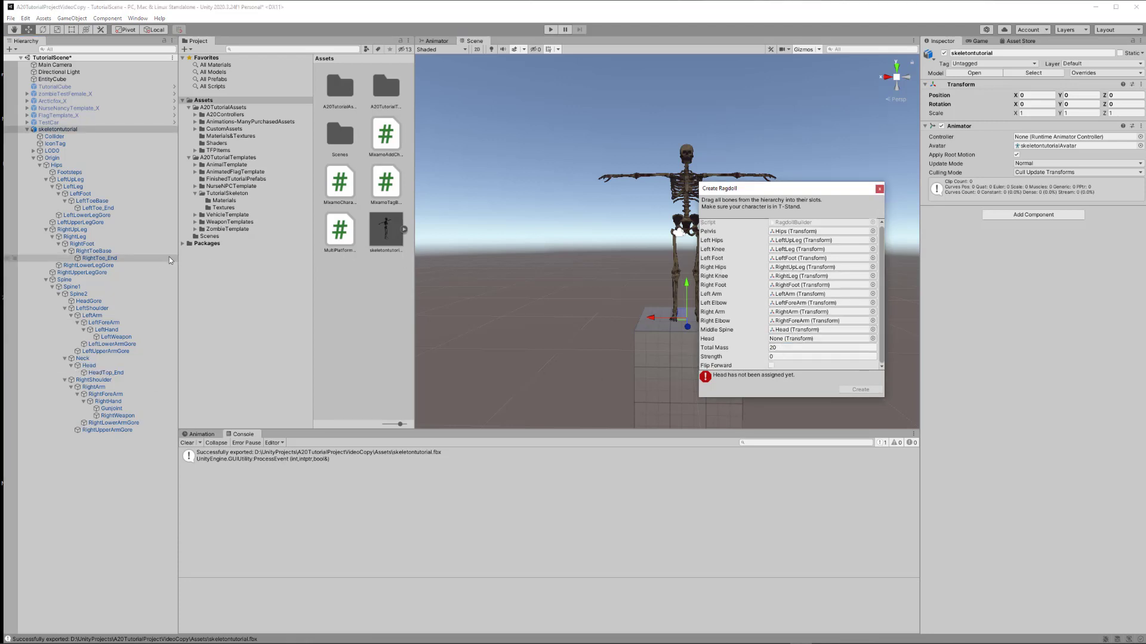
pyautogui.moveTo(78, 294); pyautogui.dragTo(797, 335)
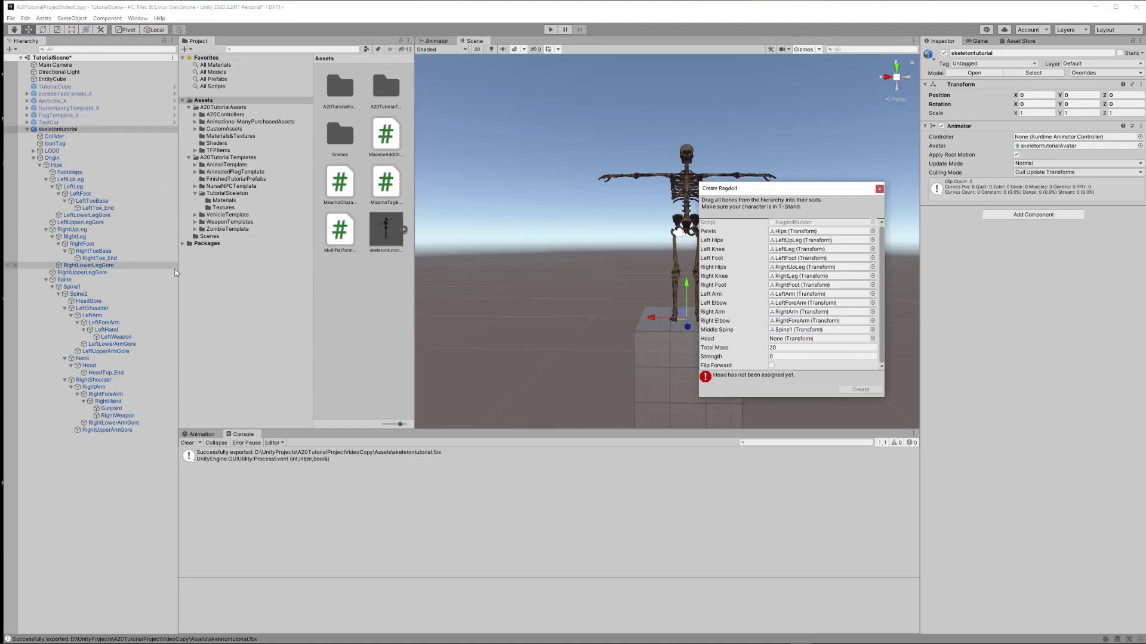
pyautogui.moveTo(90, 363); pyautogui.dragTo(800, 355)
pyautogui.click(800, 354)
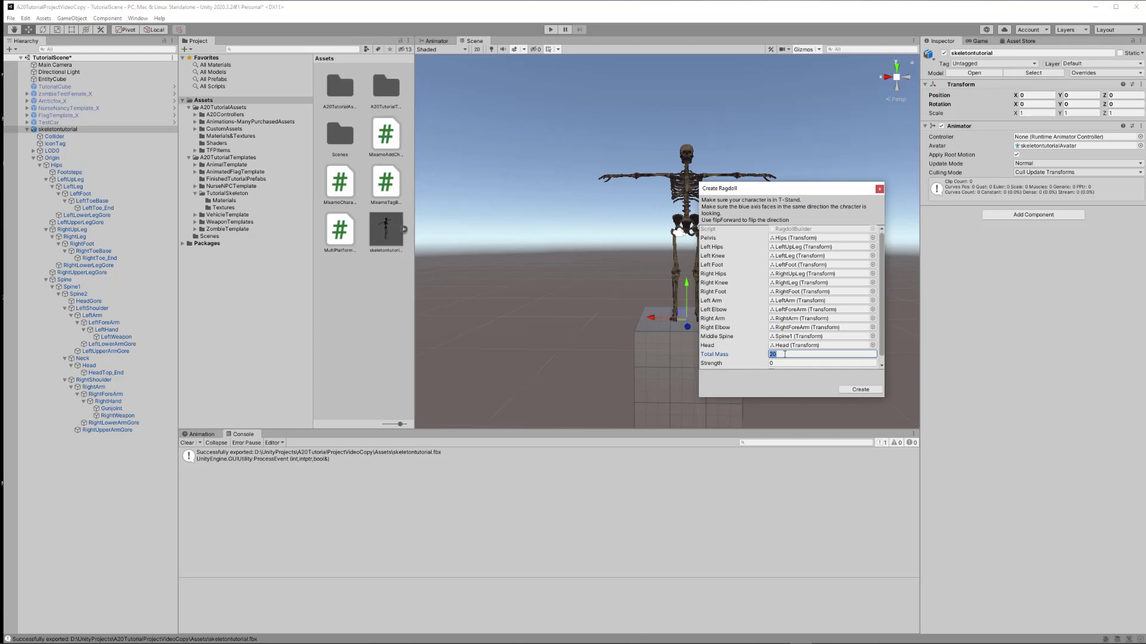
pyautogui.write('12')
# Step: Create the ragdoll and inspect Spine1's new Box Collider, Rigidbody and Character Joint
pyautogui.click(865, 391)
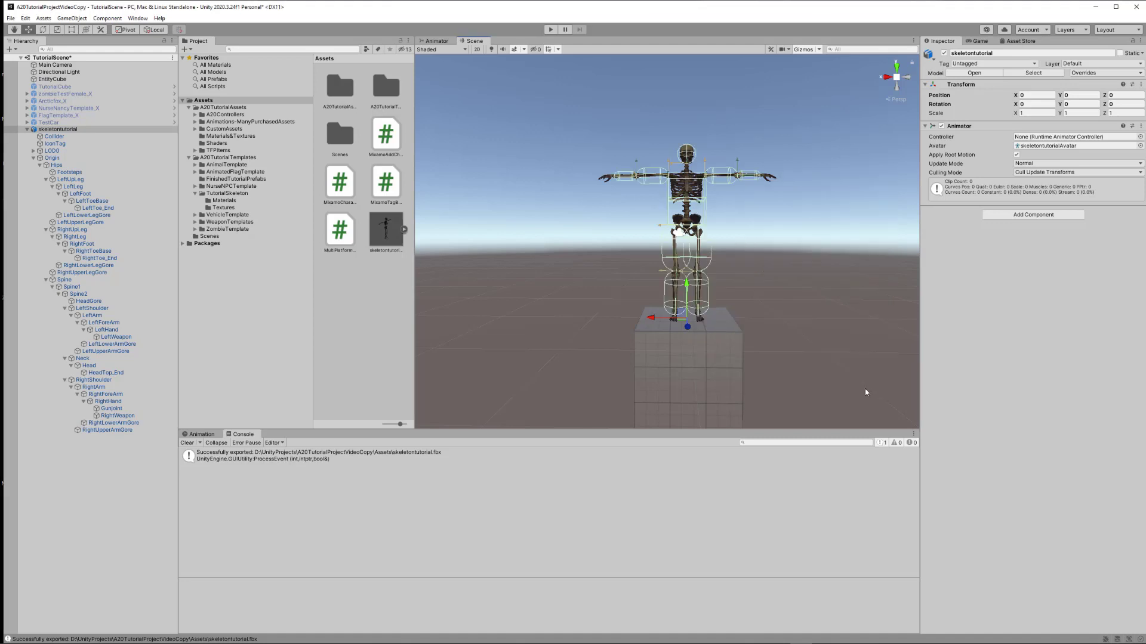
pyautogui.scroll(3, 728, 178)
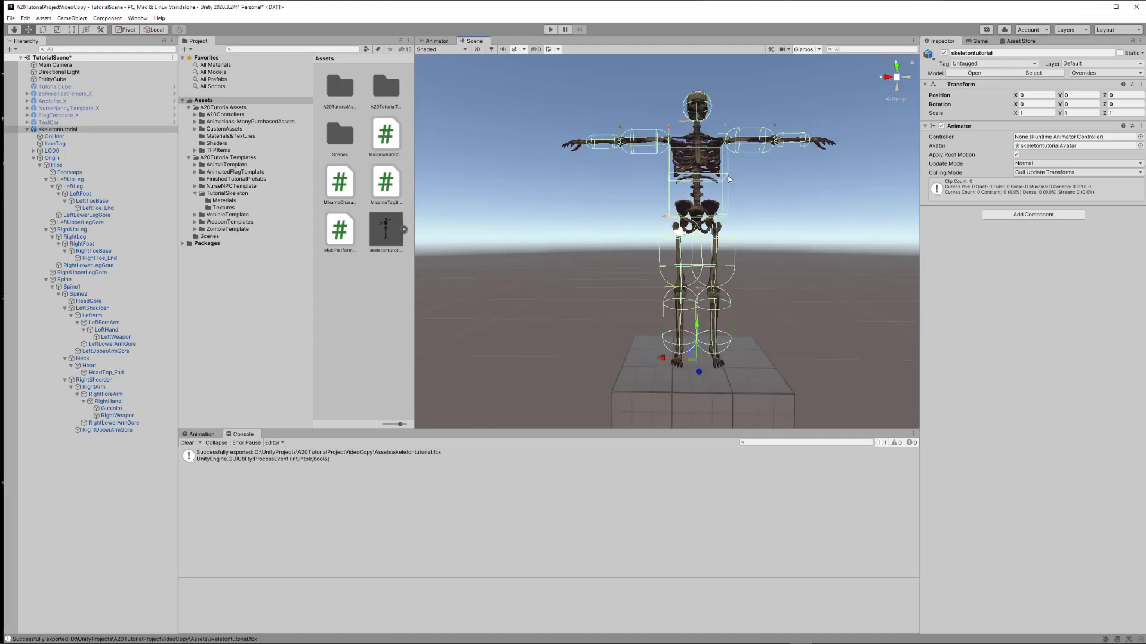
pyautogui.scroll(-2, 729, 178)
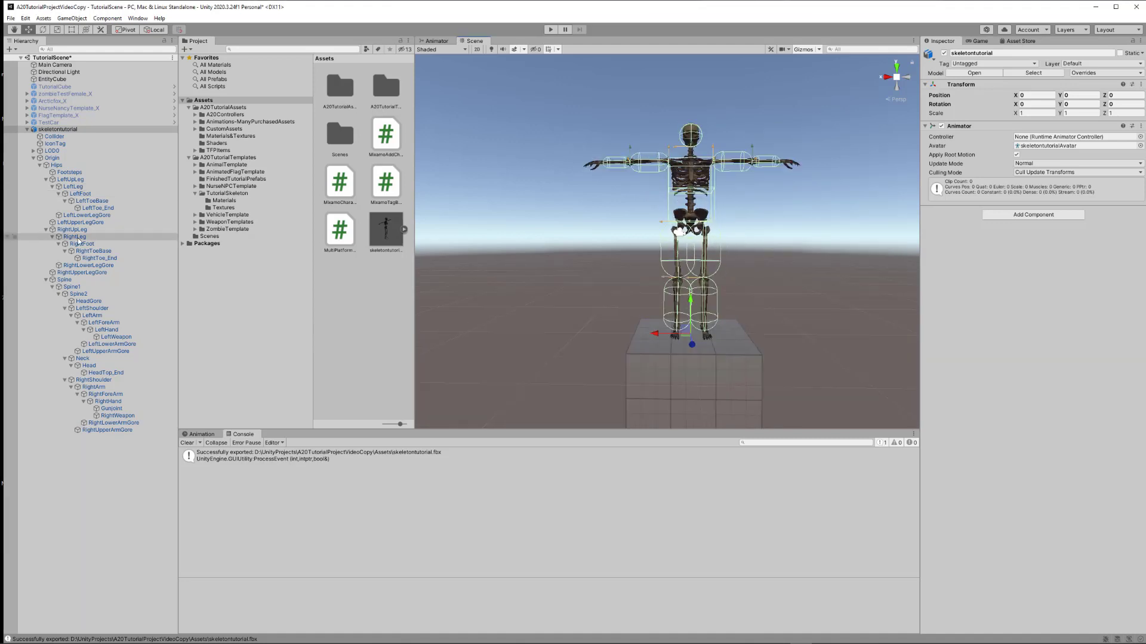
pyautogui.click(73, 288)
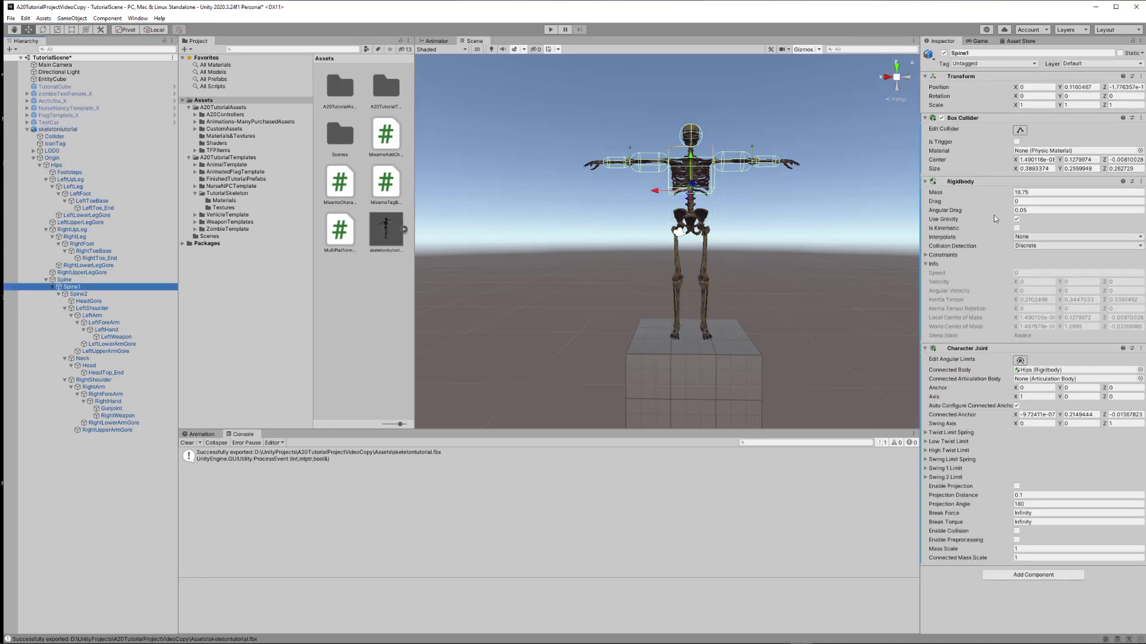
pyautogui.click(47, 130)
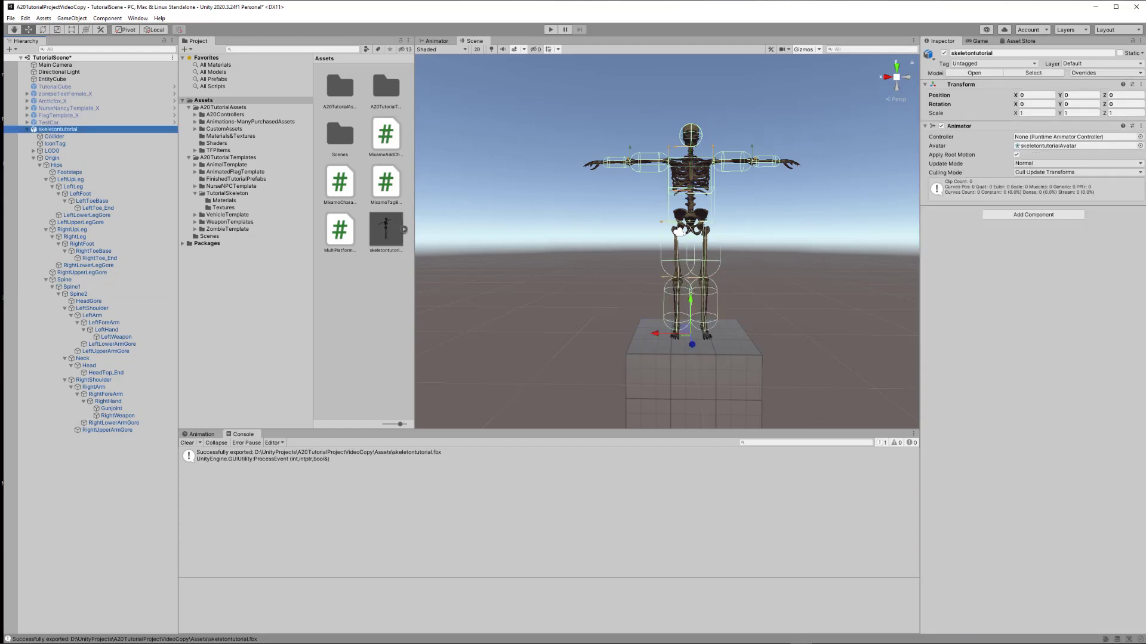
pyautogui.hotkey('alt', 'Tab')
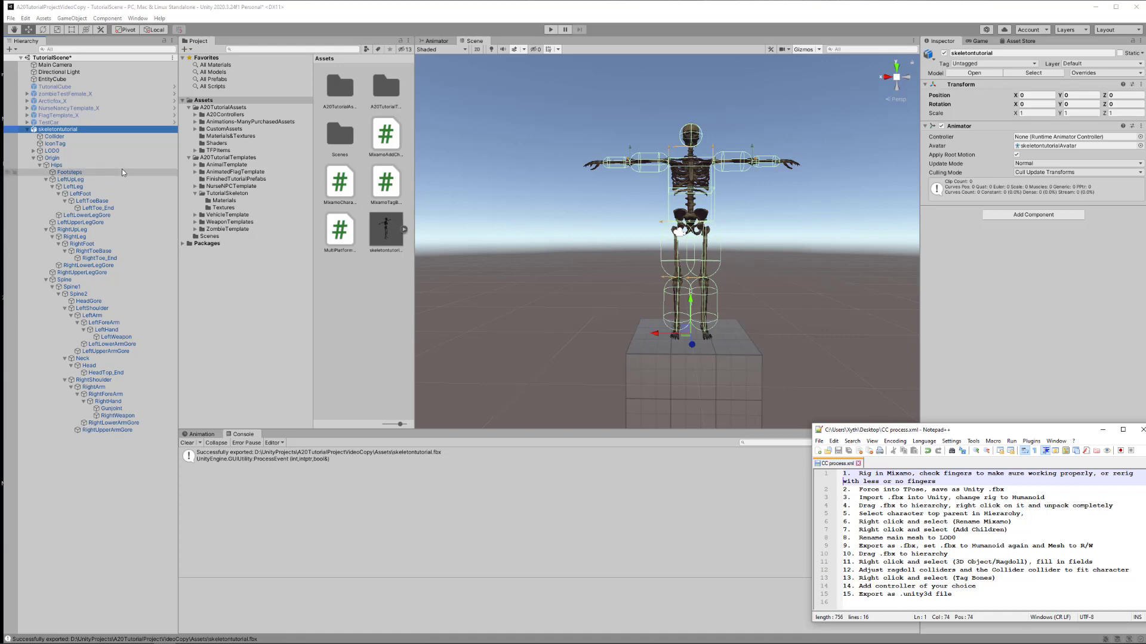
# Step: Select skeletontutorial's Collider child in the Hierarchy
pyautogui.click(58, 137)
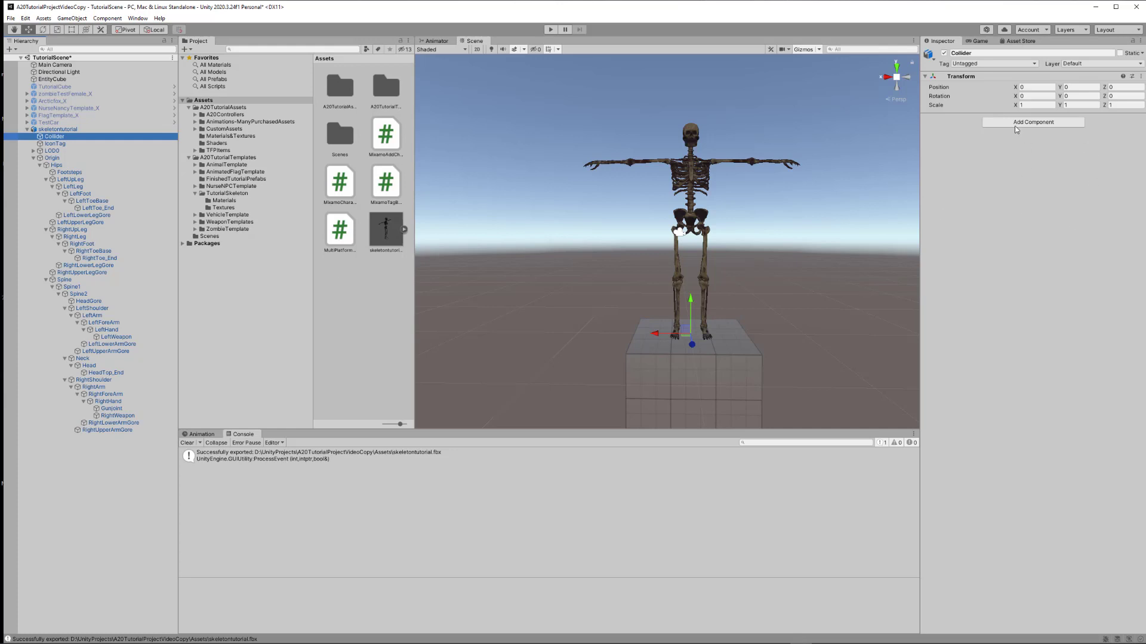
# Step: Add a Capsule Collider to Collider with radius 0.17, height 1.7 and center Y 0.9
pyautogui.click(1038, 122)
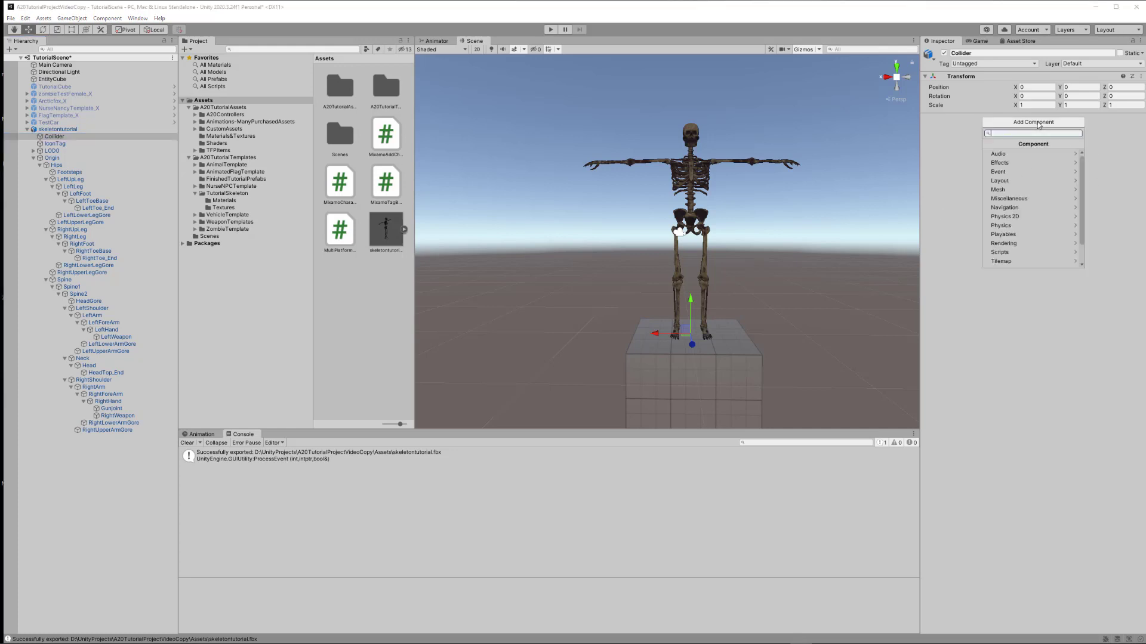
pyautogui.click(1013, 226)
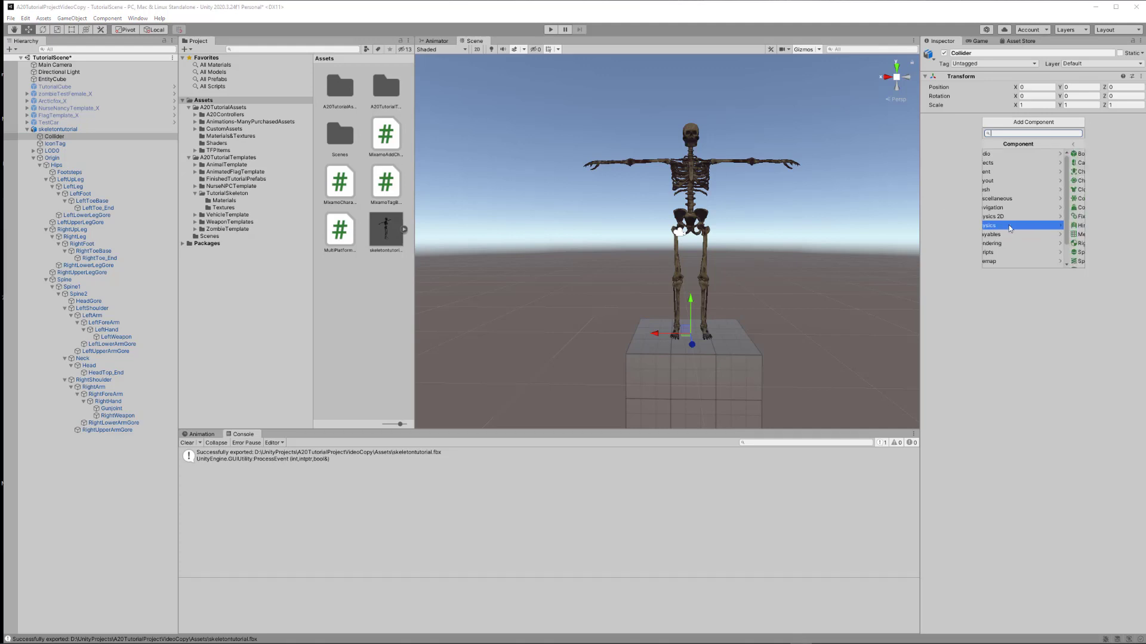
pyautogui.click(1015, 164)
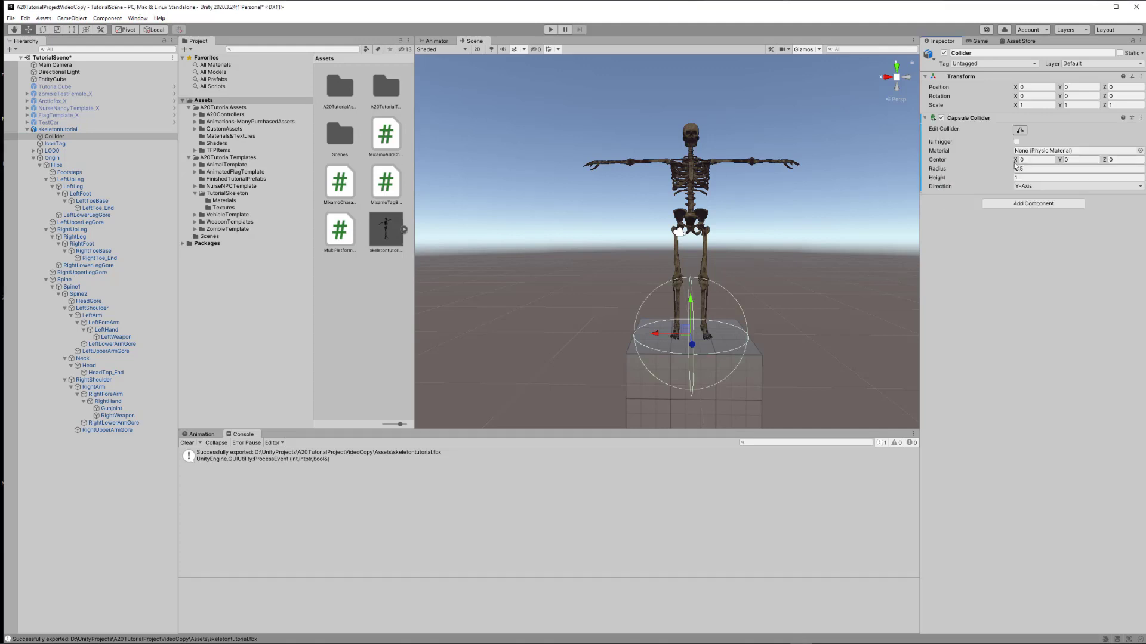
pyautogui.click(1037, 170)
pyautogui.click(1035, 170)
pyautogui.press('BackSpace')
pyautogui.write('.17')
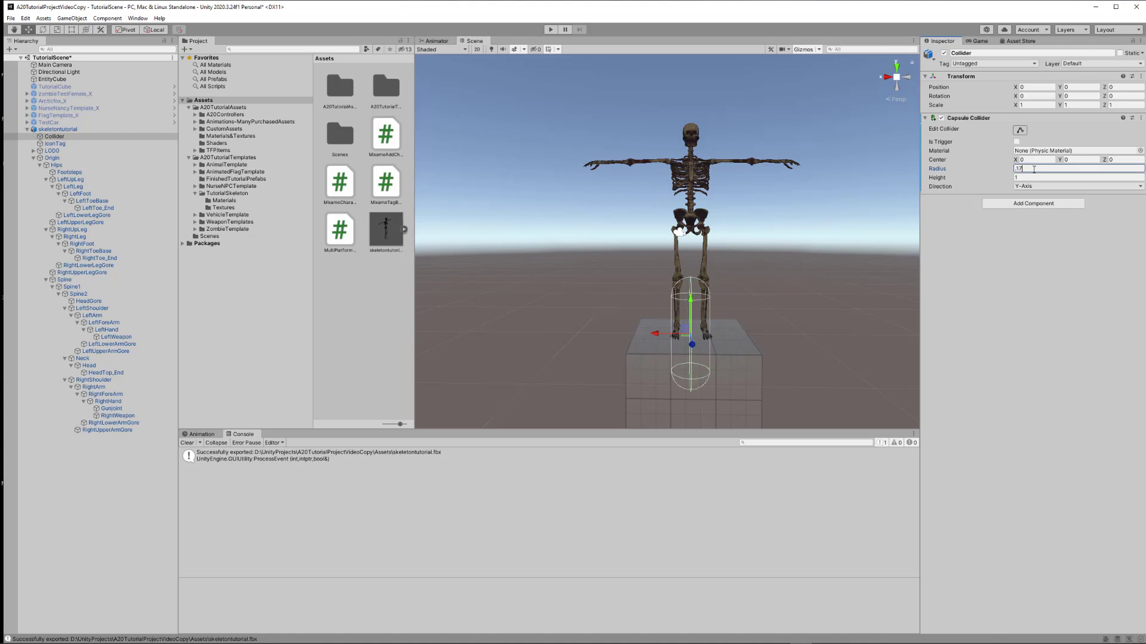
pyautogui.click(1025, 177)
pyautogui.write('7')
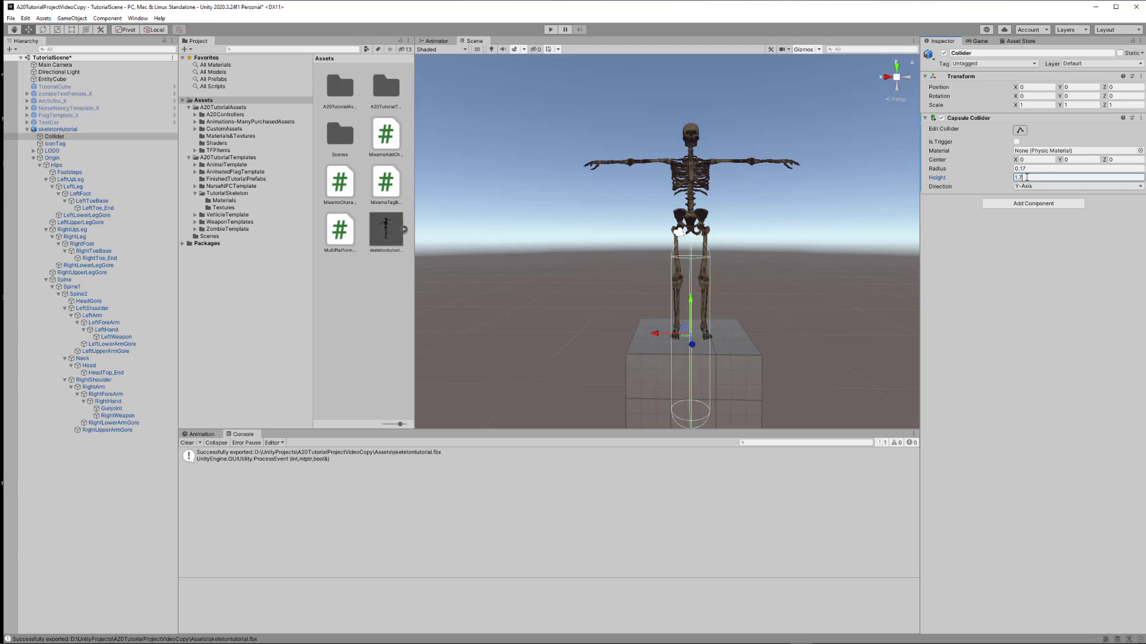
pyautogui.click(1077, 160)
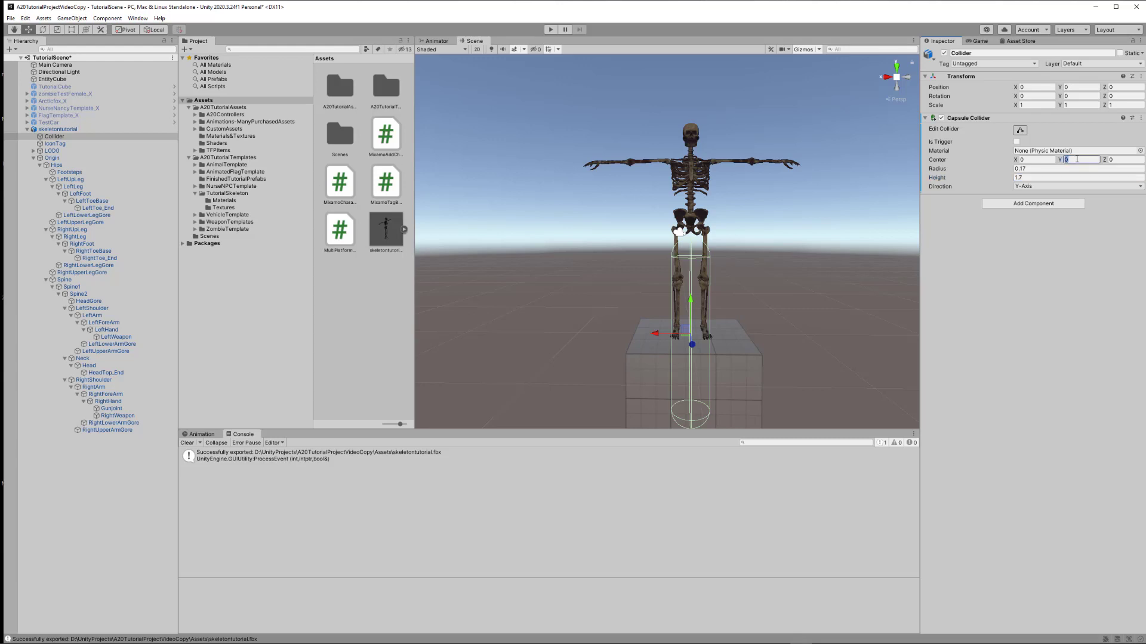
pyautogui.write('.9')
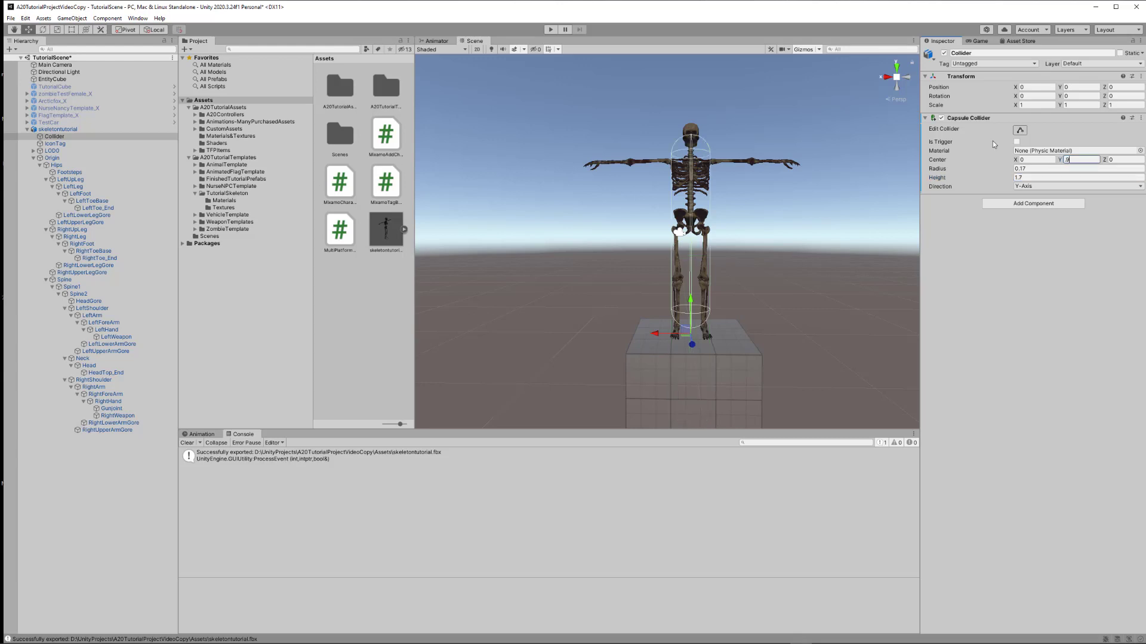
# Step: Adjust the capsule's top with Edit Collider so it fits around the skull
pyautogui.click(1023, 131)
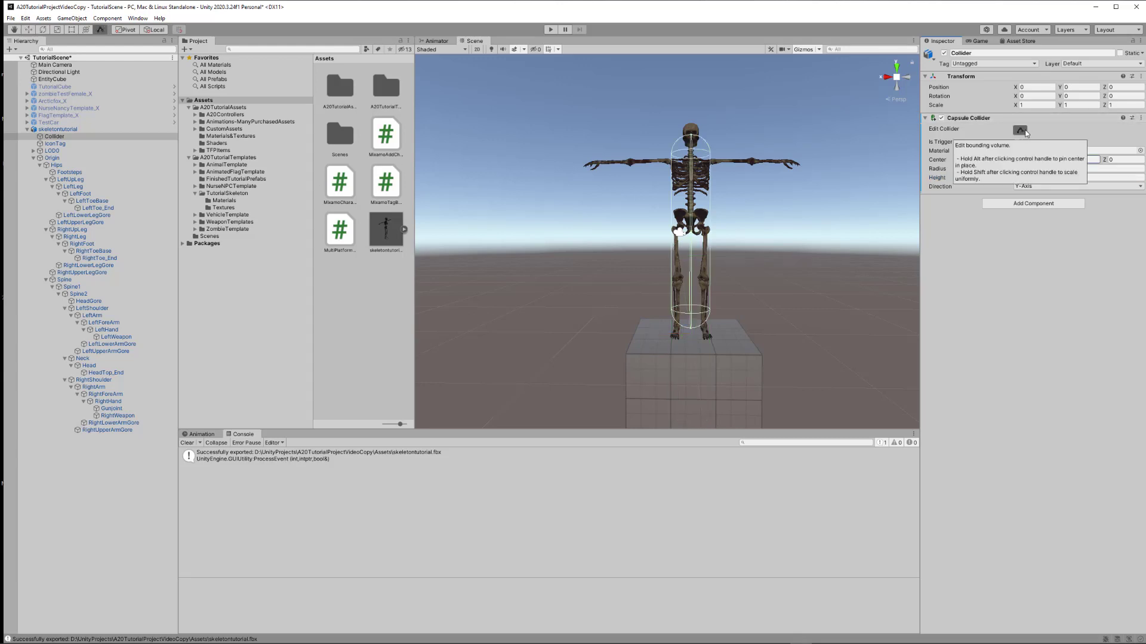
pyautogui.moveTo(692, 139); pyautogui.dragTo(692, 145)
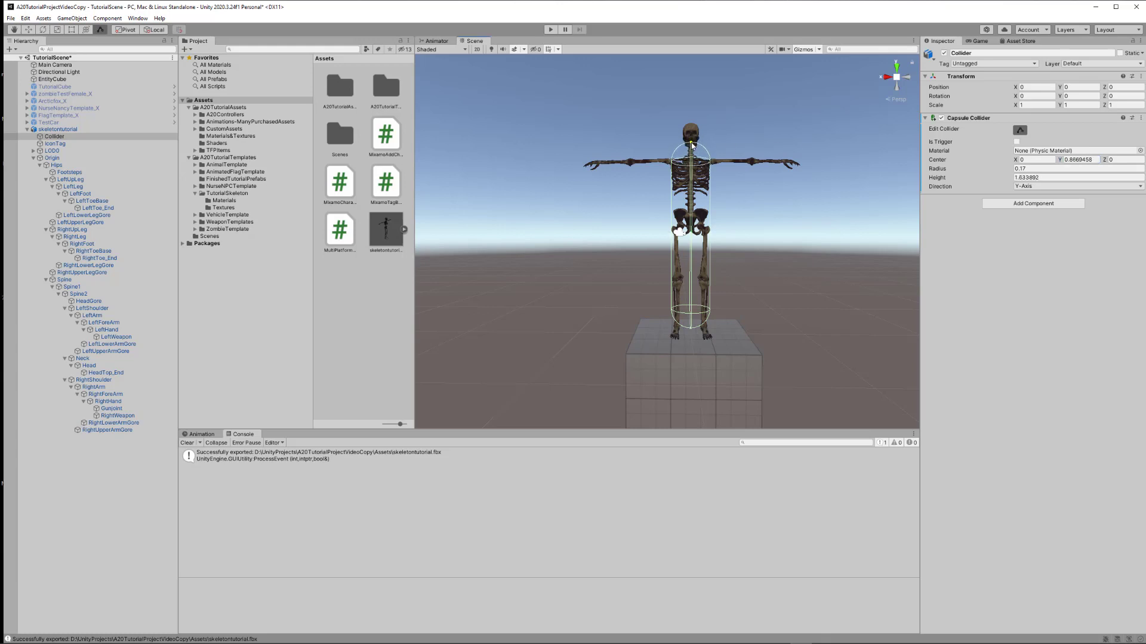
pyautogui.click(850, 256)
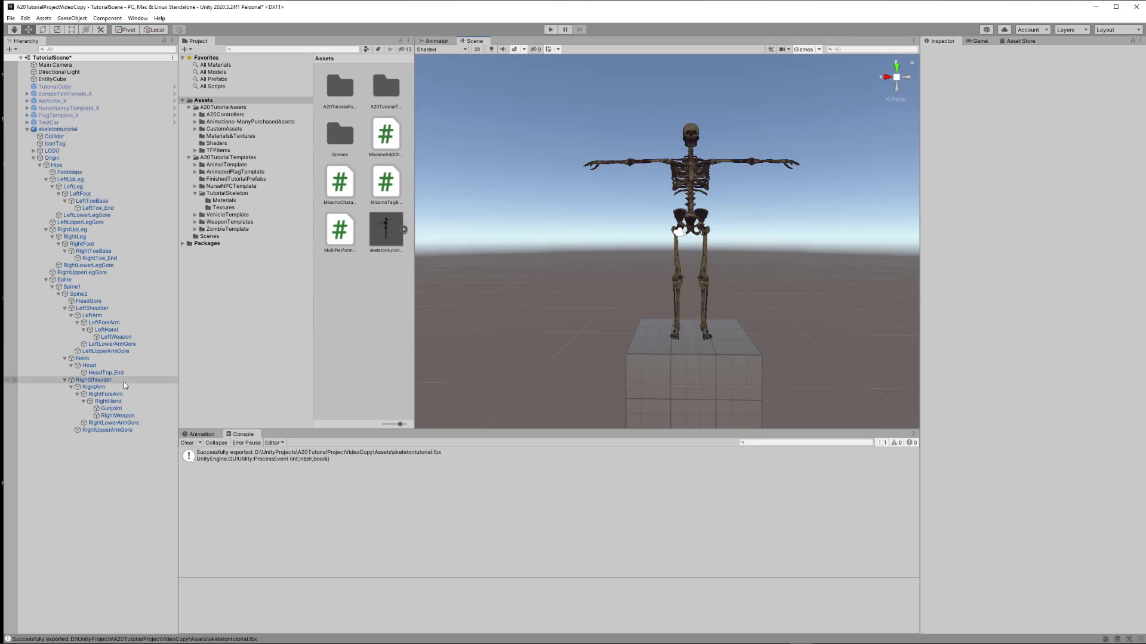
pyautogui.click(55, 136)
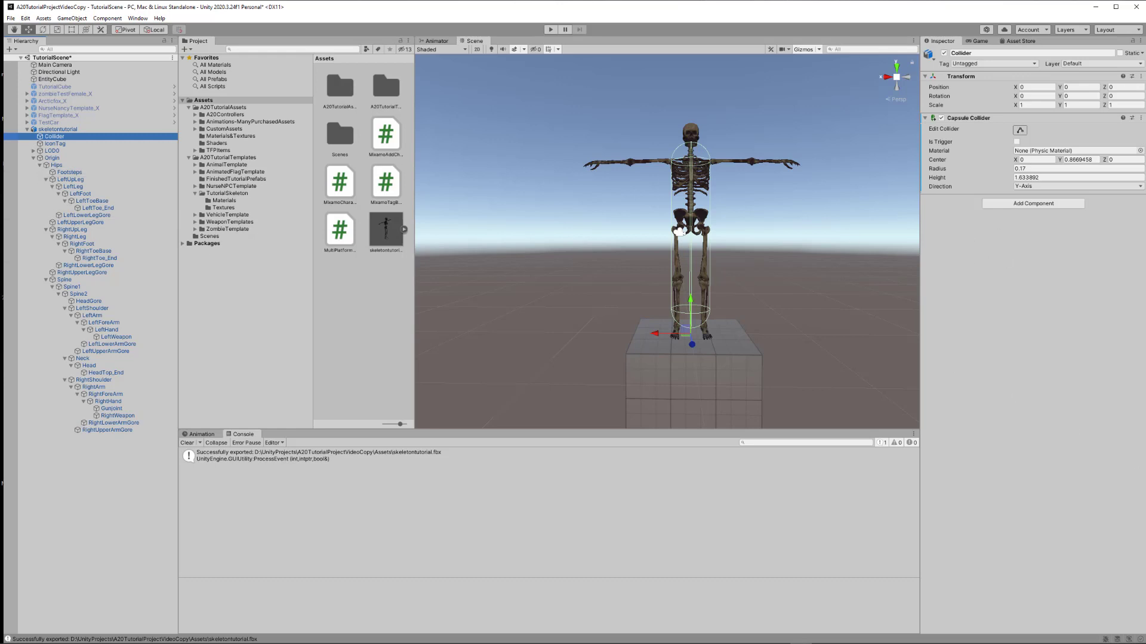
pyautogui.hotkey('alt', 'Tab')
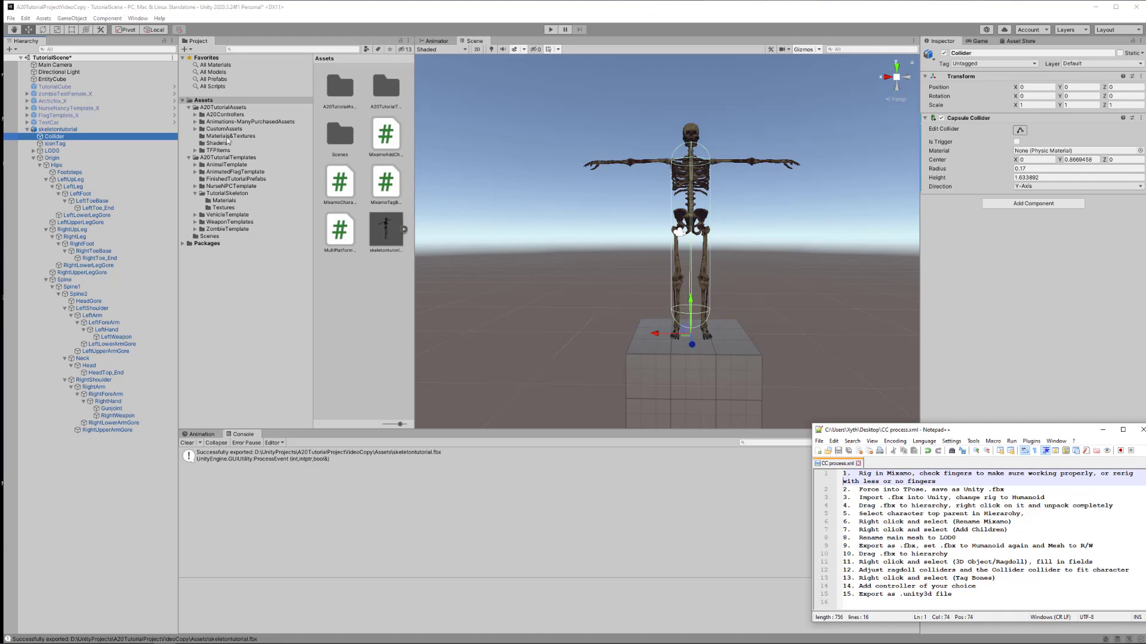
# Step: Slim the LeftUpLeg and LeftLeg capsule colliders so they hug the left thigh and shin bones
pyautogui.click(59, 130)
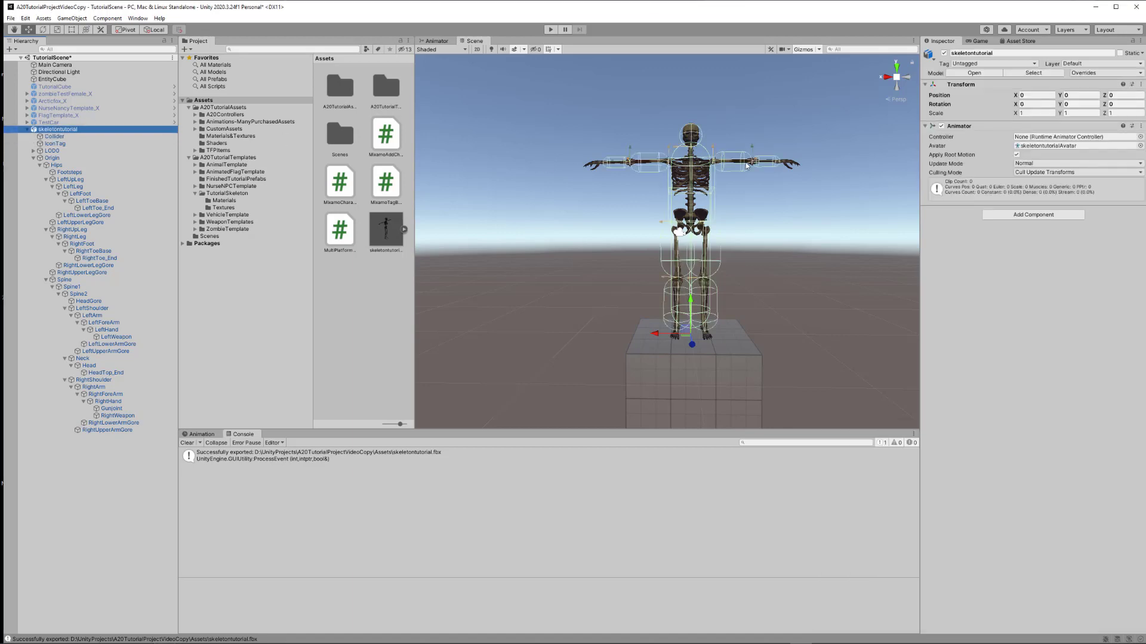
pyautogui.keyDown('alt'); pyautogui.moveTo(759, 205); pyautogui.dragTo(760, 249); pyautogui.keyUp('alt')
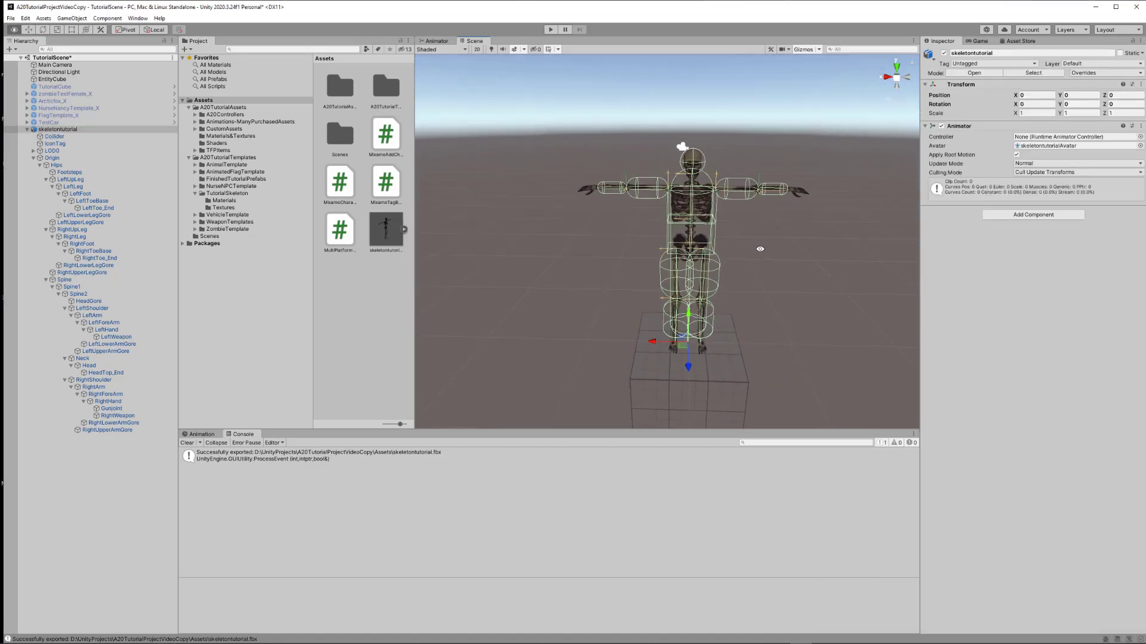
pyautogui.click(71, 179)
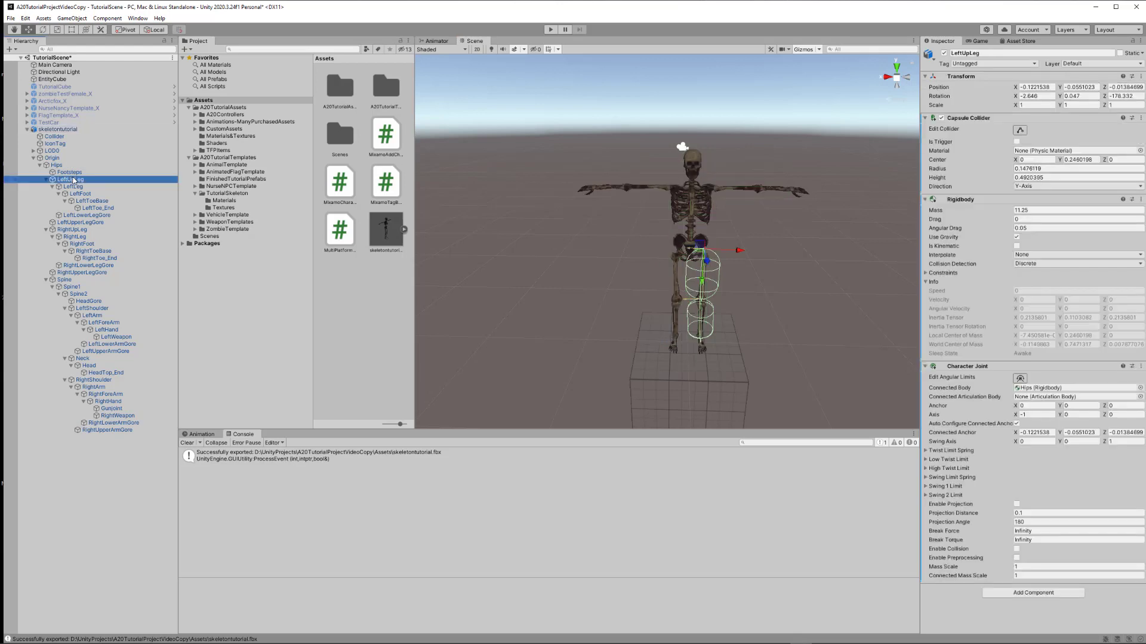
pyautogui.click(1020, 131)
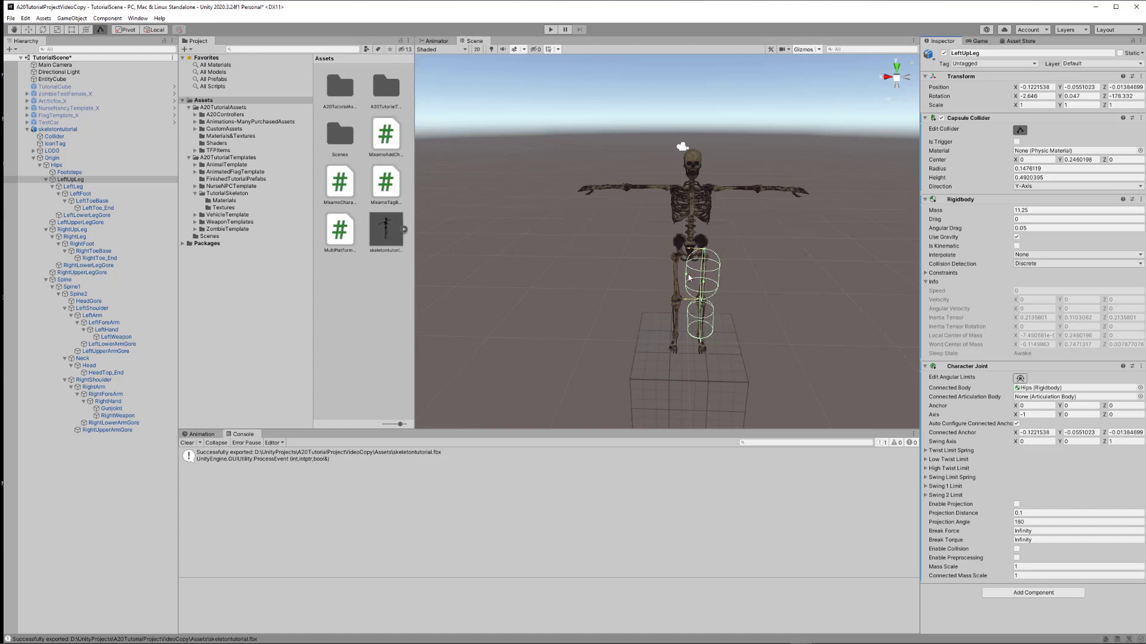
pyautogui.moveTo(689, 277); pyautogui.dragTo(708, 276)
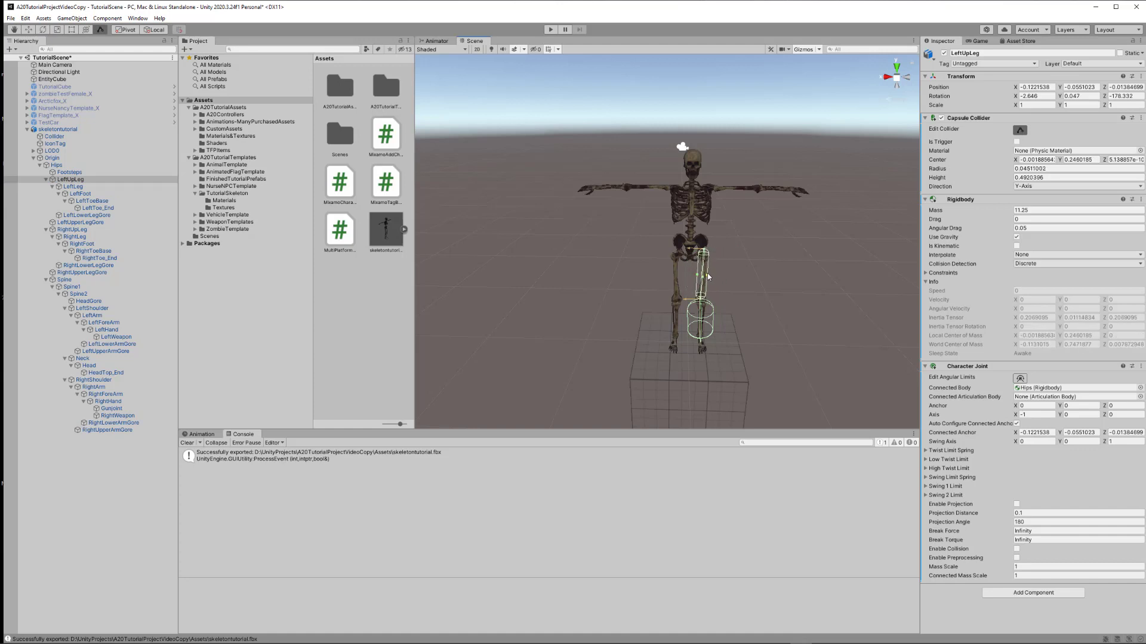
pyautogui.click(73, 187)
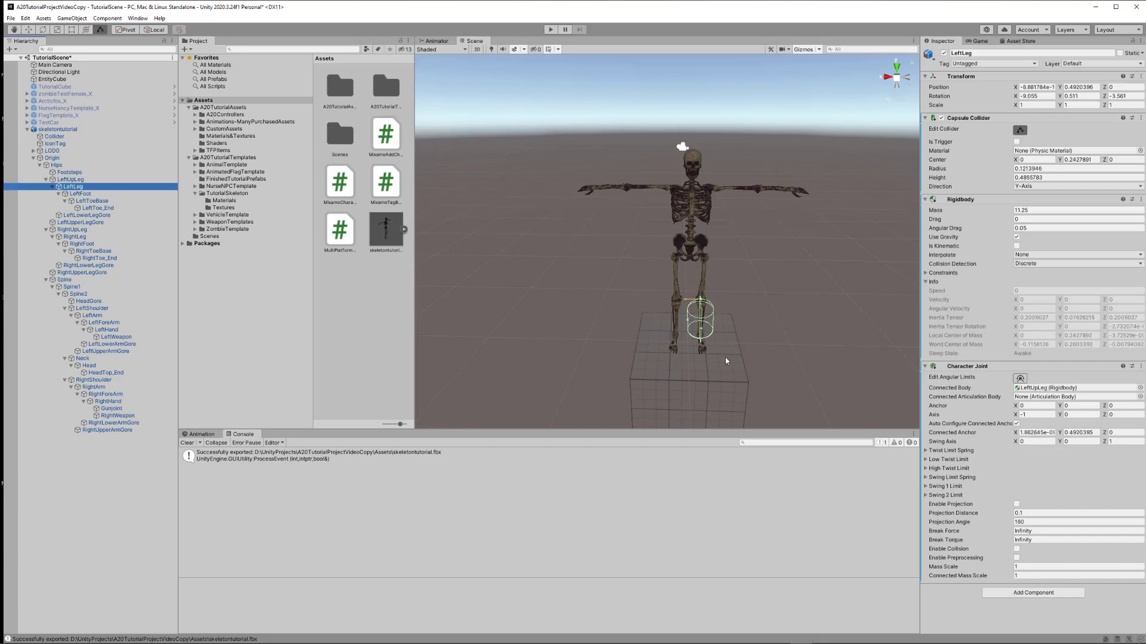
pyautogui.moveTo(689, 325); pyautogui.dragTo(707, 322)
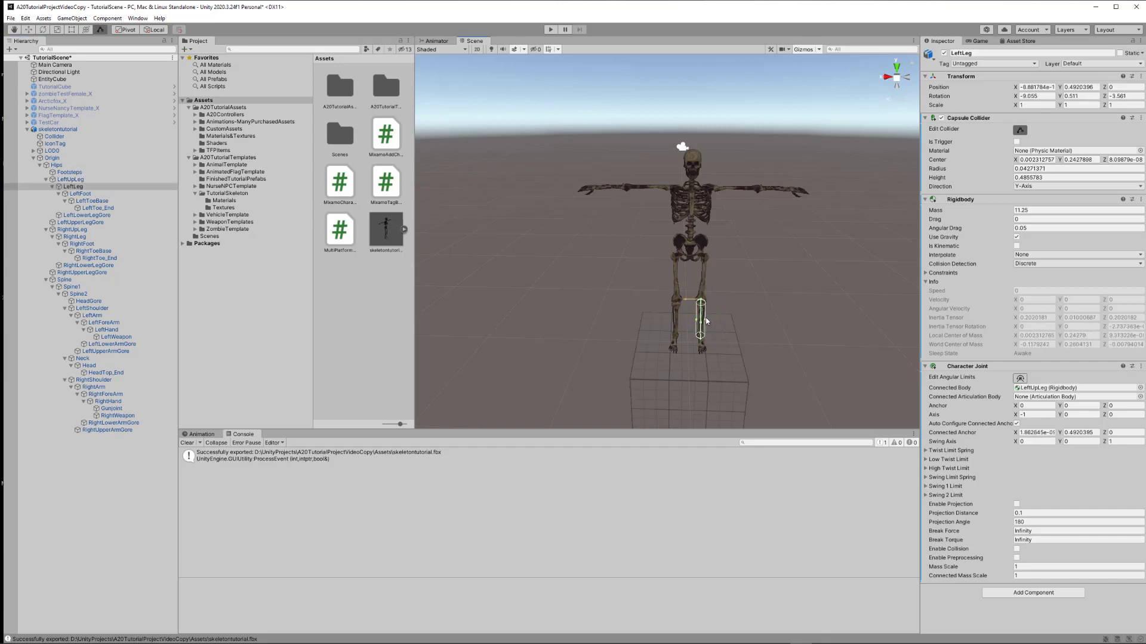
# Step: Narrow the RightUpLeg and RightLeg capsules, bringing RightLeg's radius down to 0.0524115
pyautogui.click(88, 232)
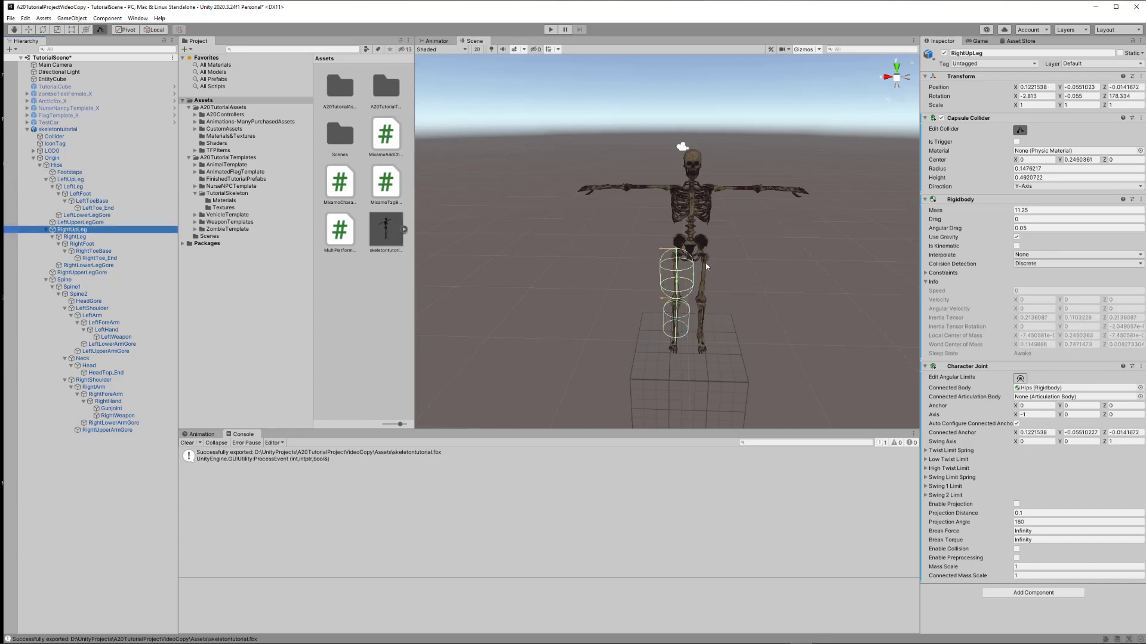
pyautogui.moveTo(660, 276); pyautogui.dragTo(681, 279)
pyautogui.click(74, 237)
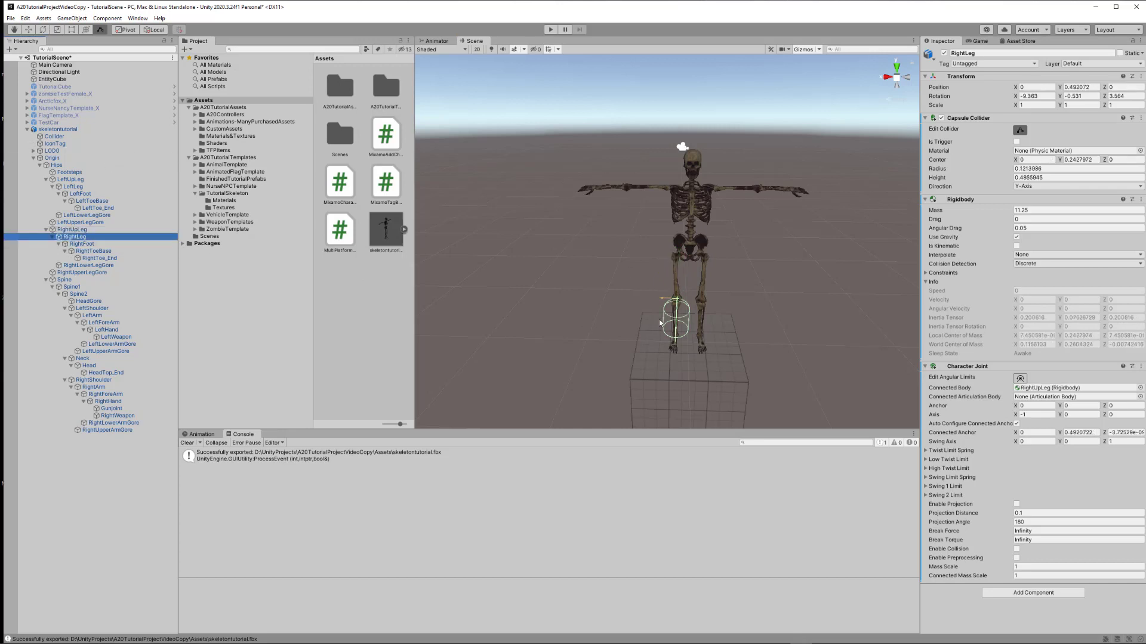
pyautogui.moveTo(666, 320); pyautogui.dragTo(684, 321)
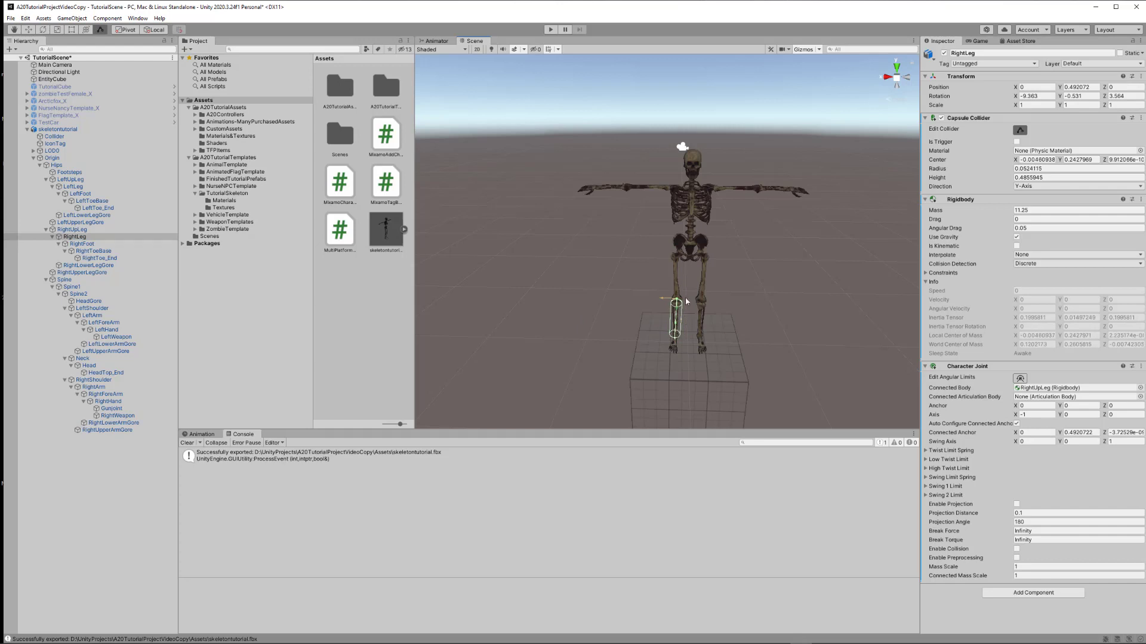
# Step: Stretch the Spine1 box collider's top face upward over the ribcage
pyautogui.click(72, 287)
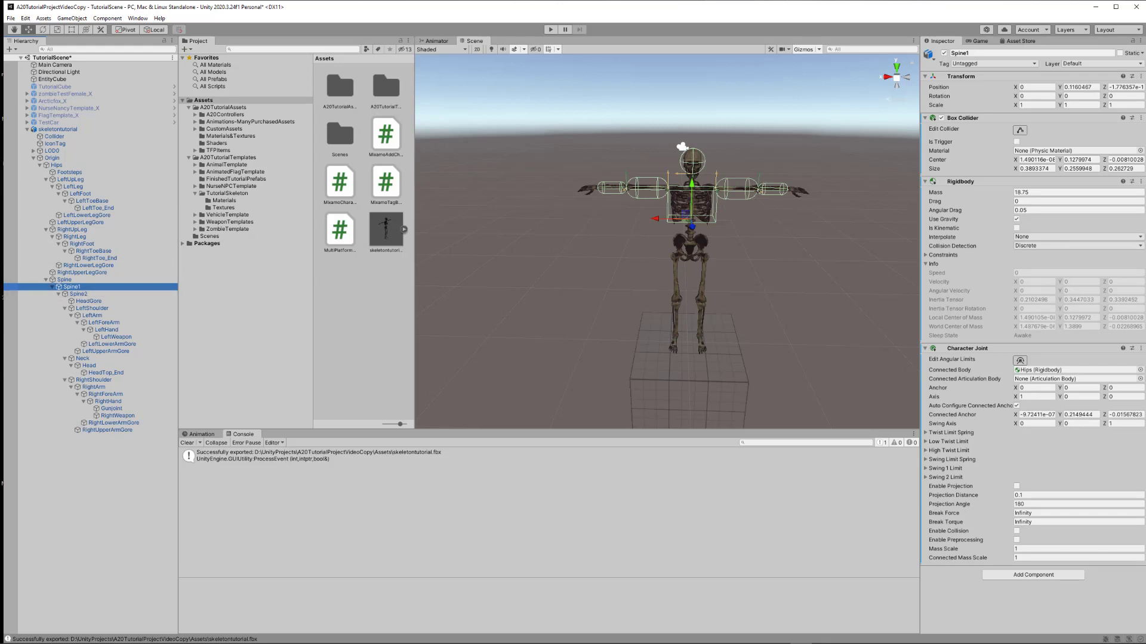
pyautogui.click(1020, 130)
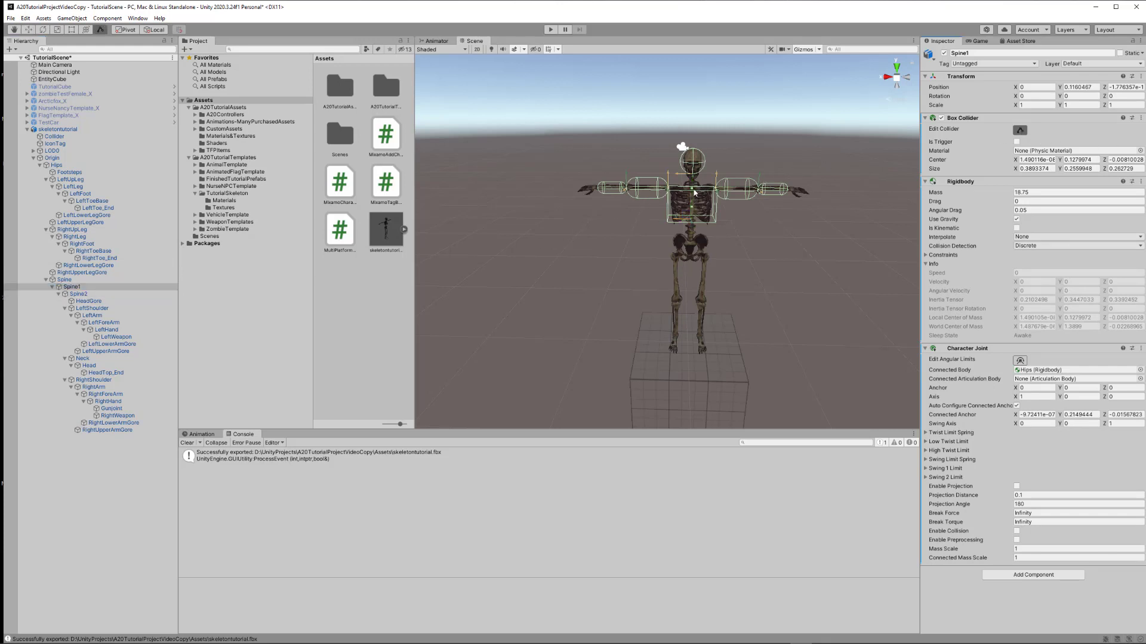
pyautogui.moveTo(692, 190); pyautogui.dragTo(692, 177)
# Step: From a side view, trim the Spine1 box collider's front face to the ribcage depth
pyautogui.click(60, 166)
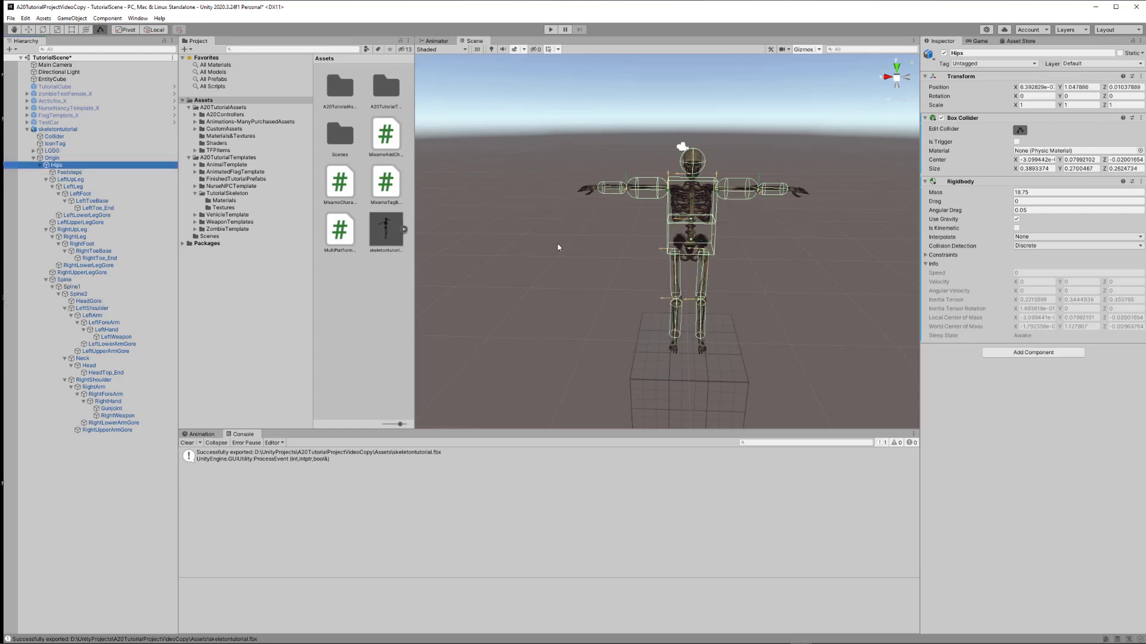
pyautogui.keyDown('alt'); pyautogui.moveTo(524, 245); pyautogui.dragTo(782, 209); pyautogui.keyUp('alt')
pyautogui.click(716, 189)
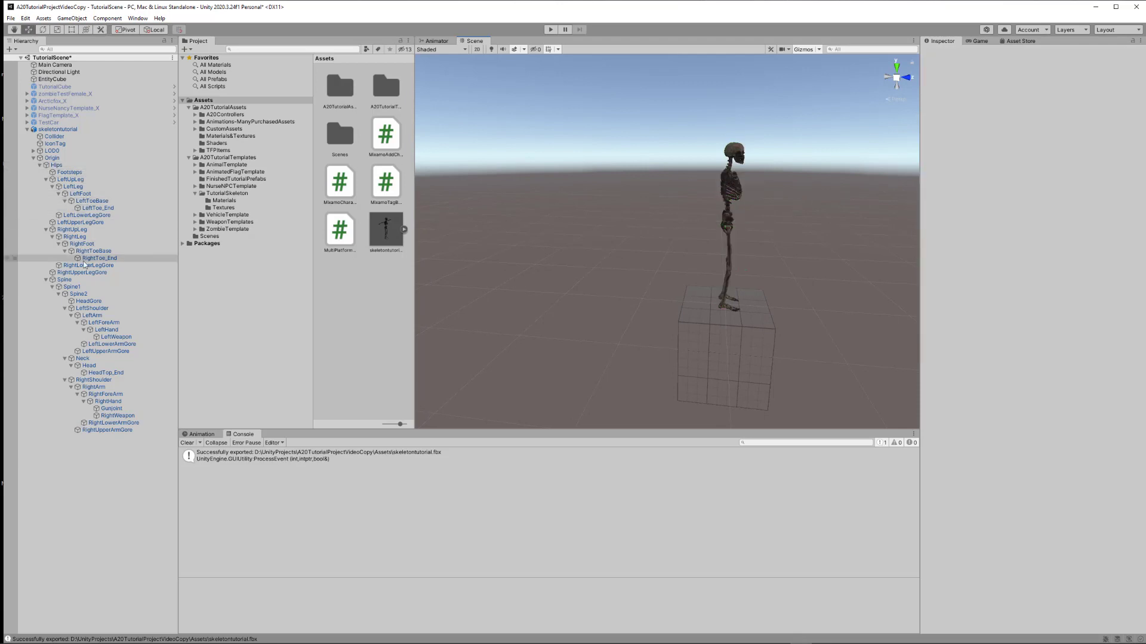
pyautogui.click(77, 288)
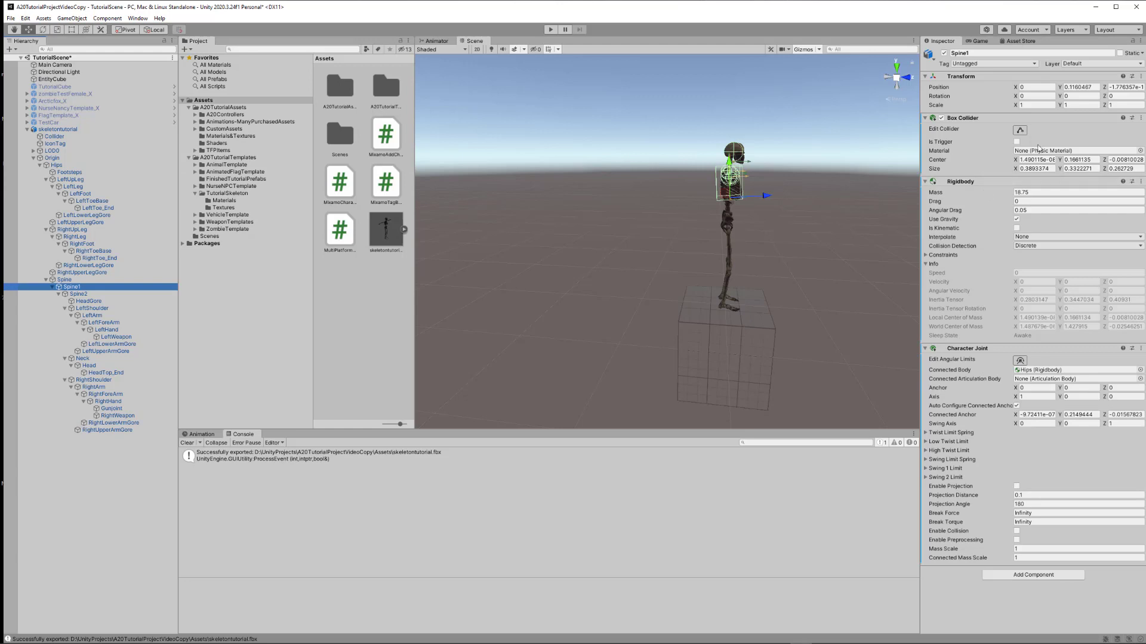
pyautogui.click(1020, 130)
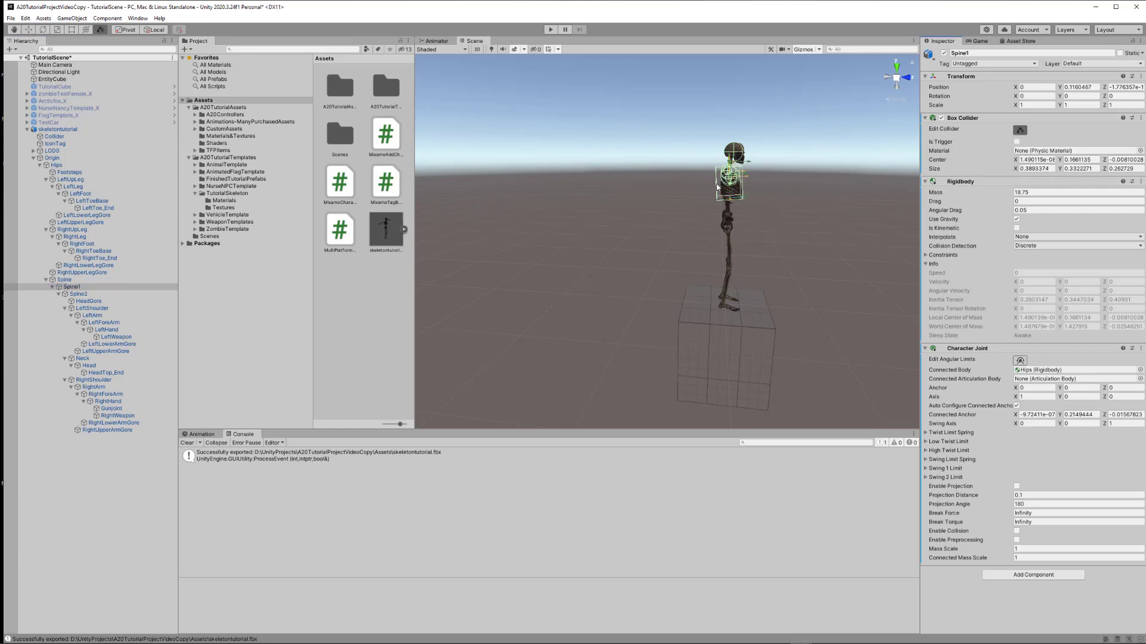
pyautogui.moveTo(718, 187); pyautogui.dragTo(743, 173)
# Step: Select the Head bone, whose Sphere Collider currently has radius 0.09735341
pyautogui.press('alt')
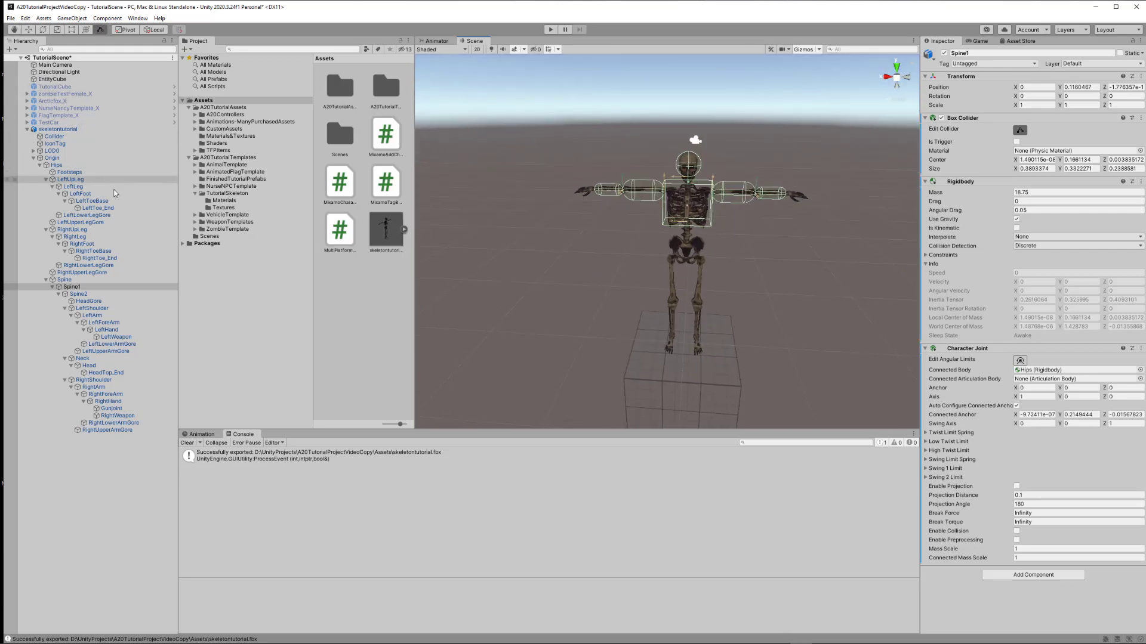
pyautogui.click(57, 129)
pyautogui.keyDown('alt'); pyautogui.moveTo(732, 288); pyautogui.dragTo(745, 307); pyautogui.keyUp('alt')
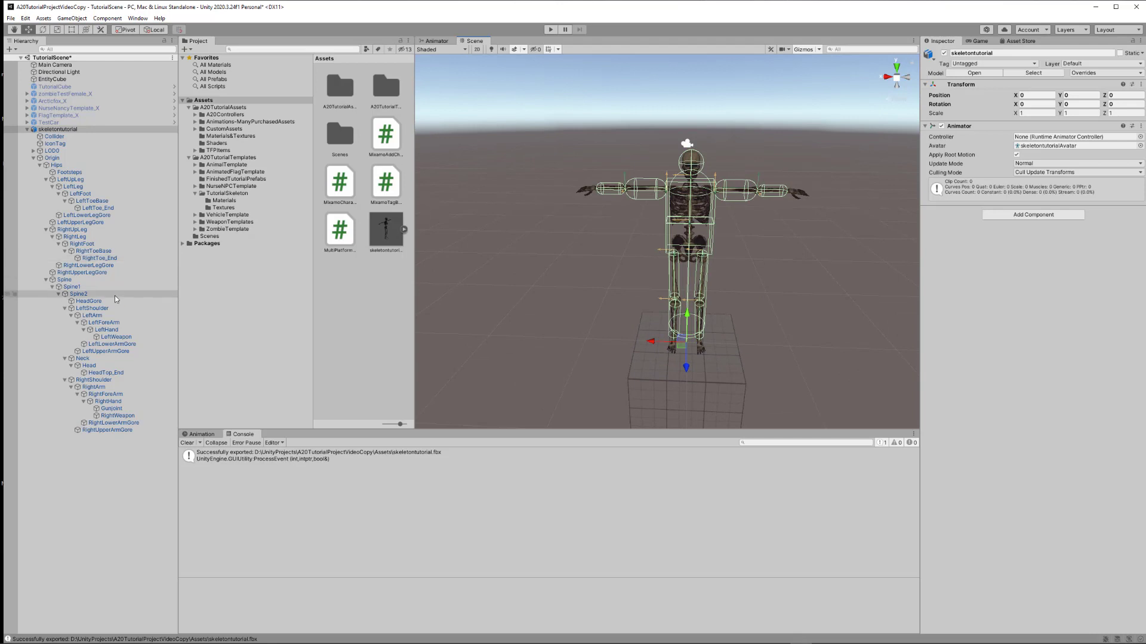
pyautogui.click(88, 365)
# Step: Enlarge the Head sphere collider to radius 0.1294421 so it encloses the whole skull
pyautogui.click(1019, 130)
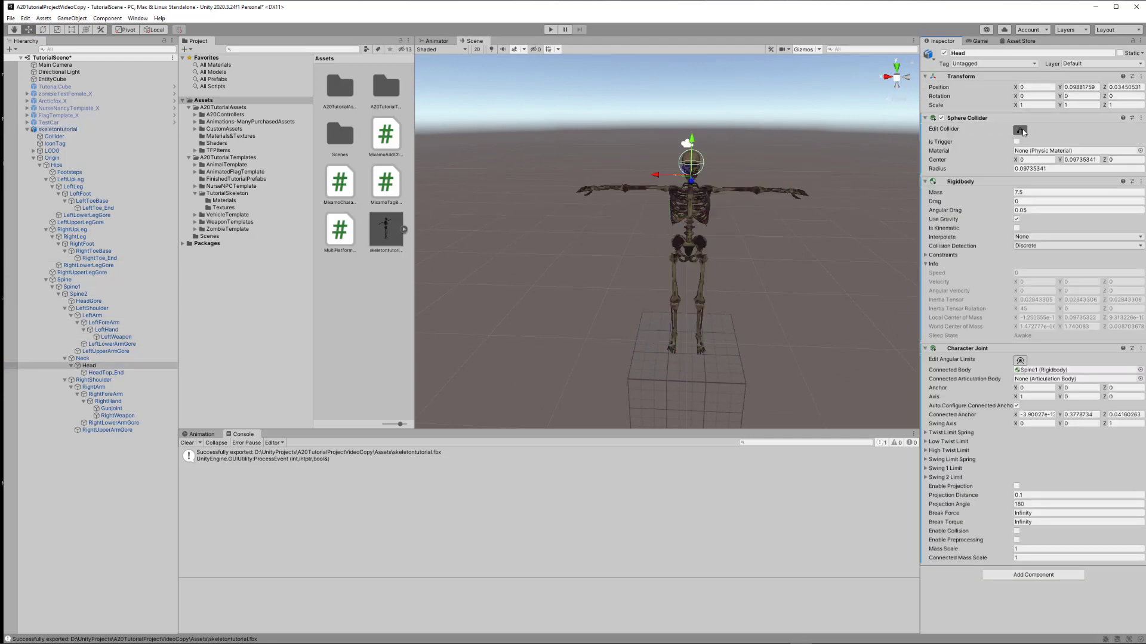
pyautogui.moveTo(693, 179); pyautogui.dragTo(687, 202)
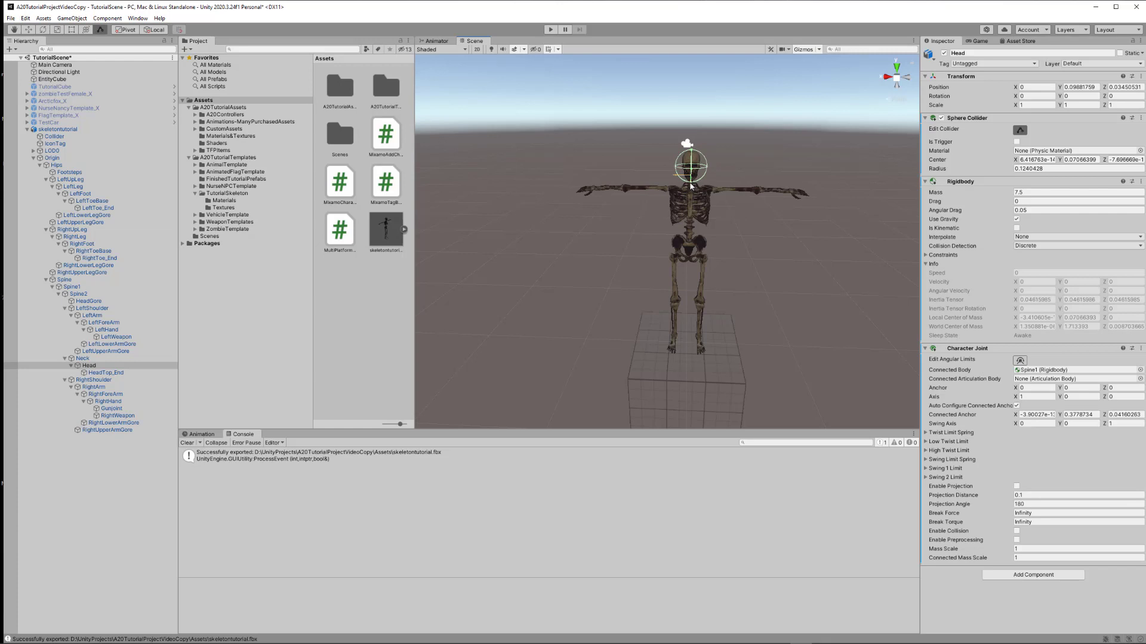
pyautogui.moveTo(692, 184); pyautogui.dragTo(693, 186)
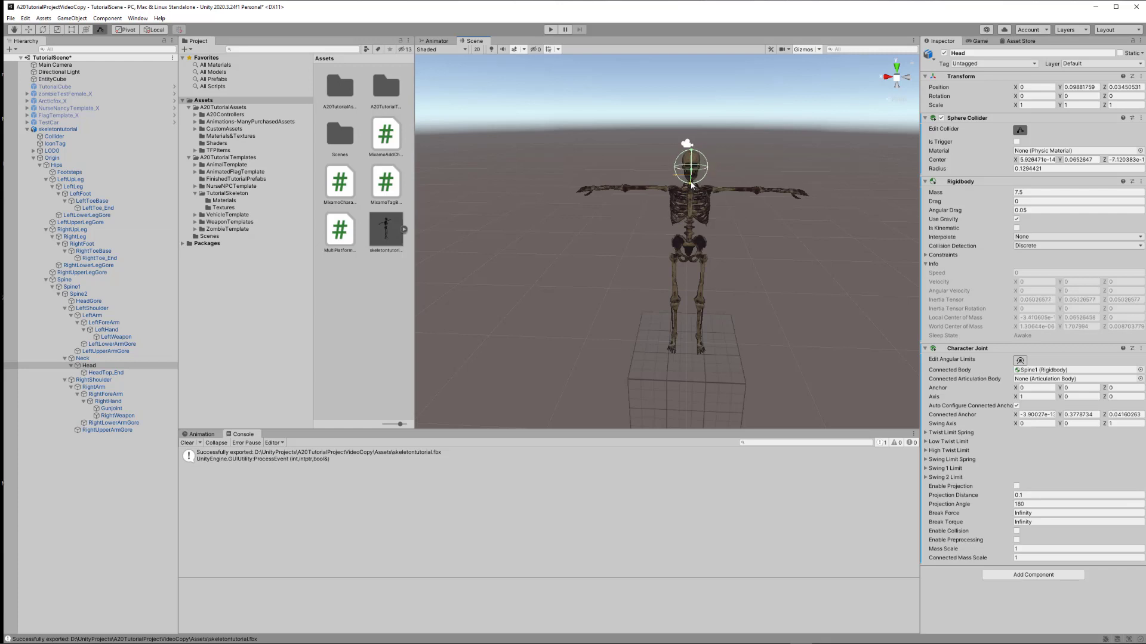
pyautogui.click(58, 129)
pyautogui.moveTo(563, 267)
pyautogui.keyDown('alt'); pyautogui.mouseDown()
pyautogui.moveTo(533, 249)
pyautogui.moveTo(521, 260)
pyautogui.moveTo(521, 271)
pyautogui.moveTo(540, 267)
pyautogui.mouseUp(); pyautogui.keyUp('alt')
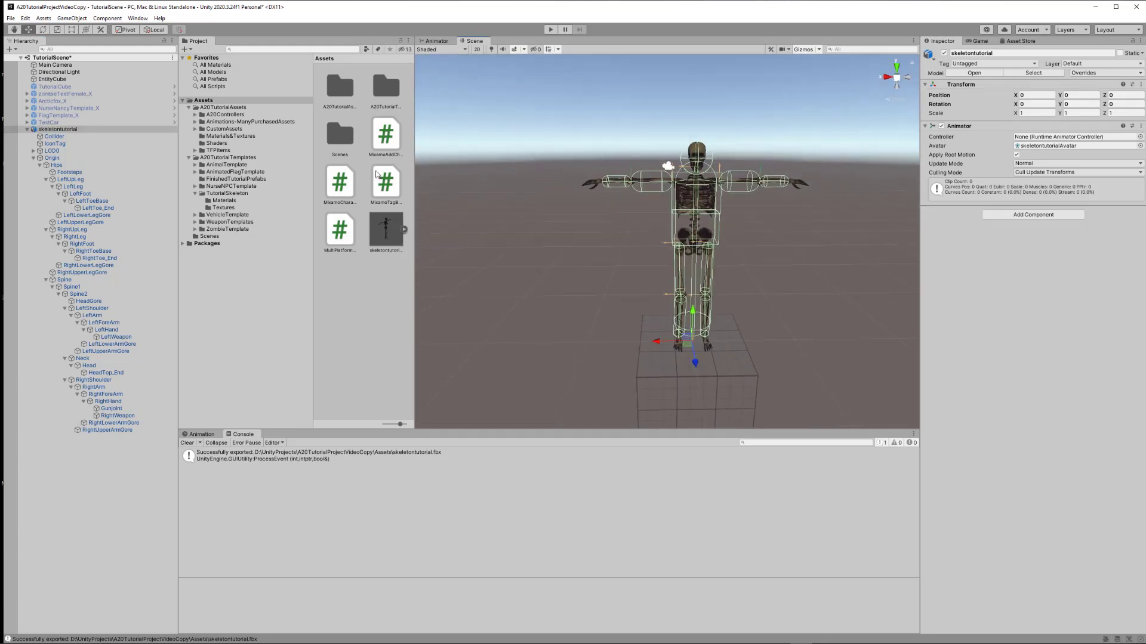
# Step: Slim the LeftArm and LeftForeArm capsules, extending the forearm collider toward the wrist
pyautogui.click(102, 315)
pyautogui.click(1020, 130)
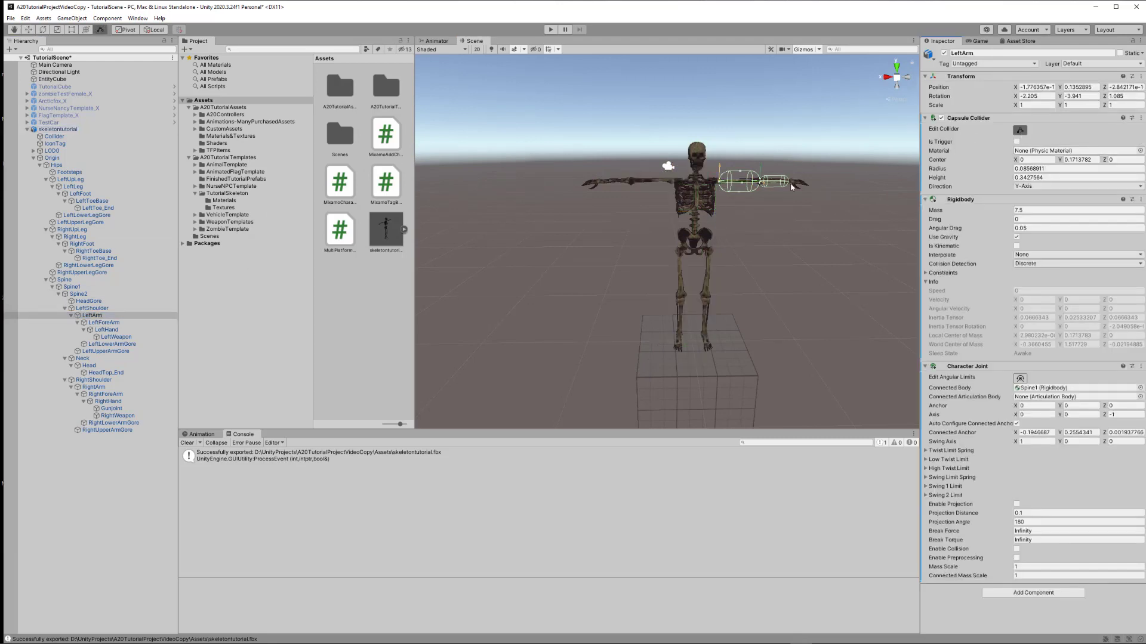
pyautogui.moveTo(739, 174); pyautogui.dragTo(739, 190)
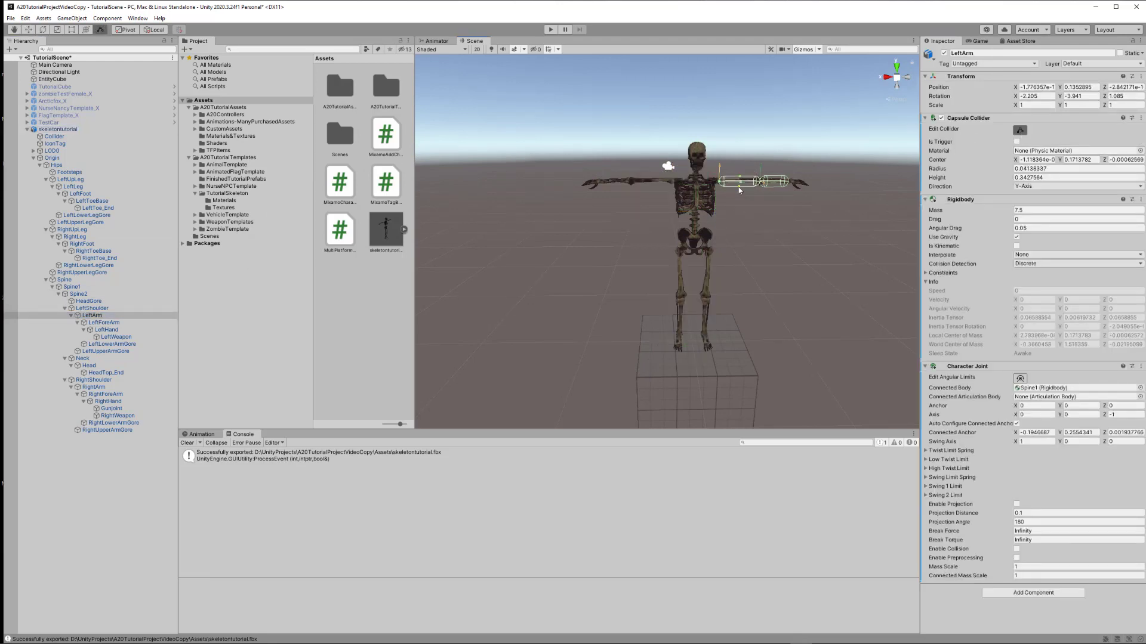
pyautogui.click(105, 322)
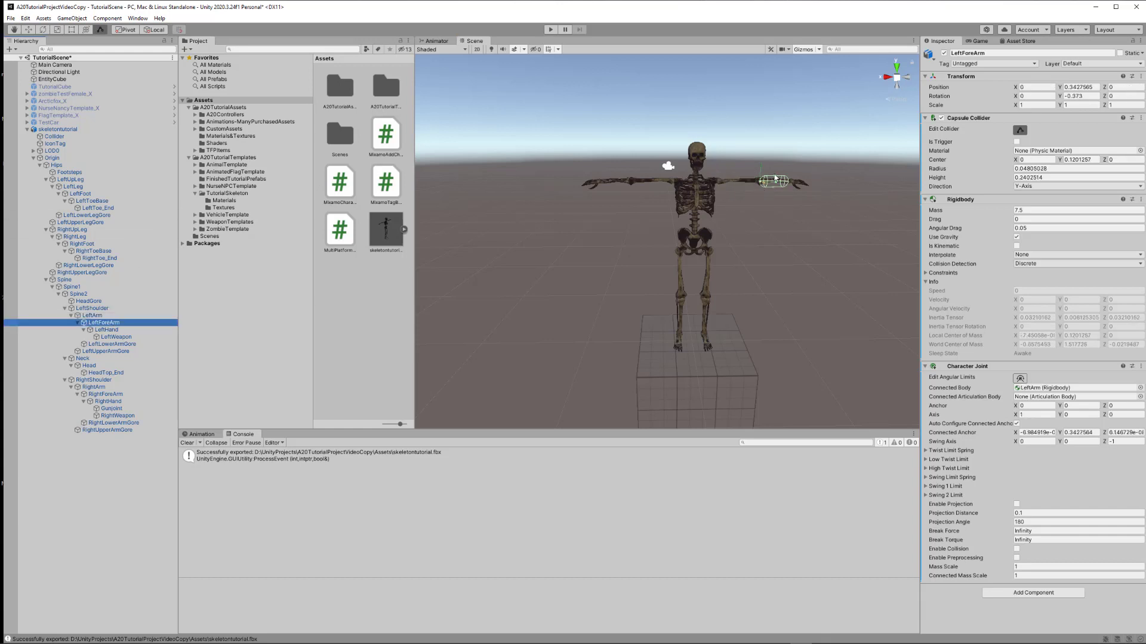
pyautogui.moveTo(774, 178); pyautogui.dragTo(777, 231)
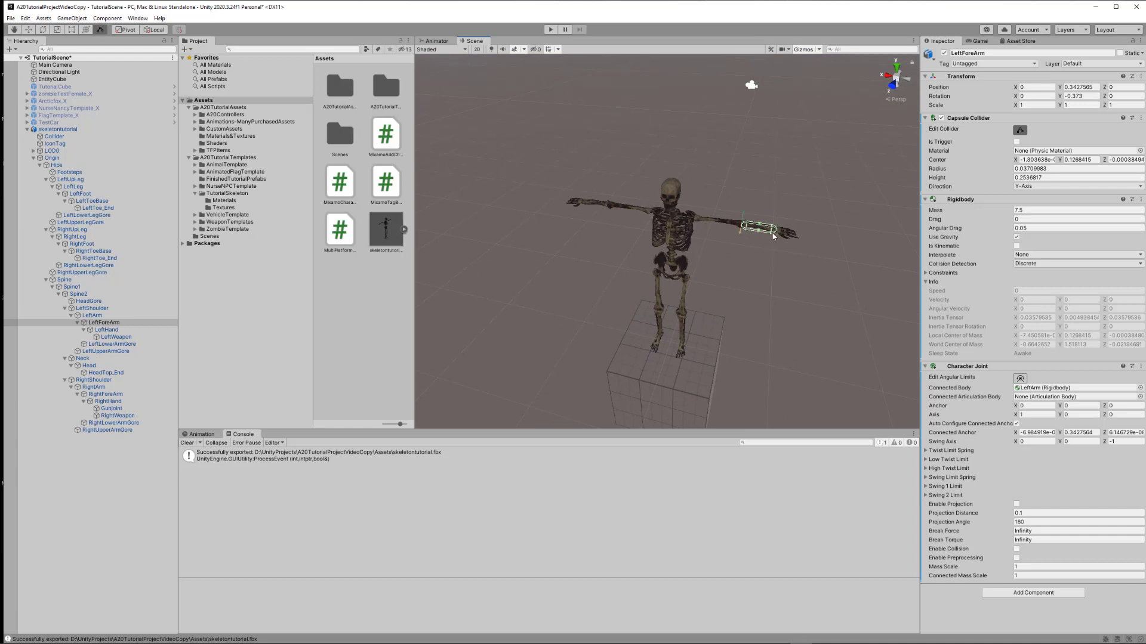
pyautogui.moveTo(777, 233); pyautogui.dragTo(800, 290)
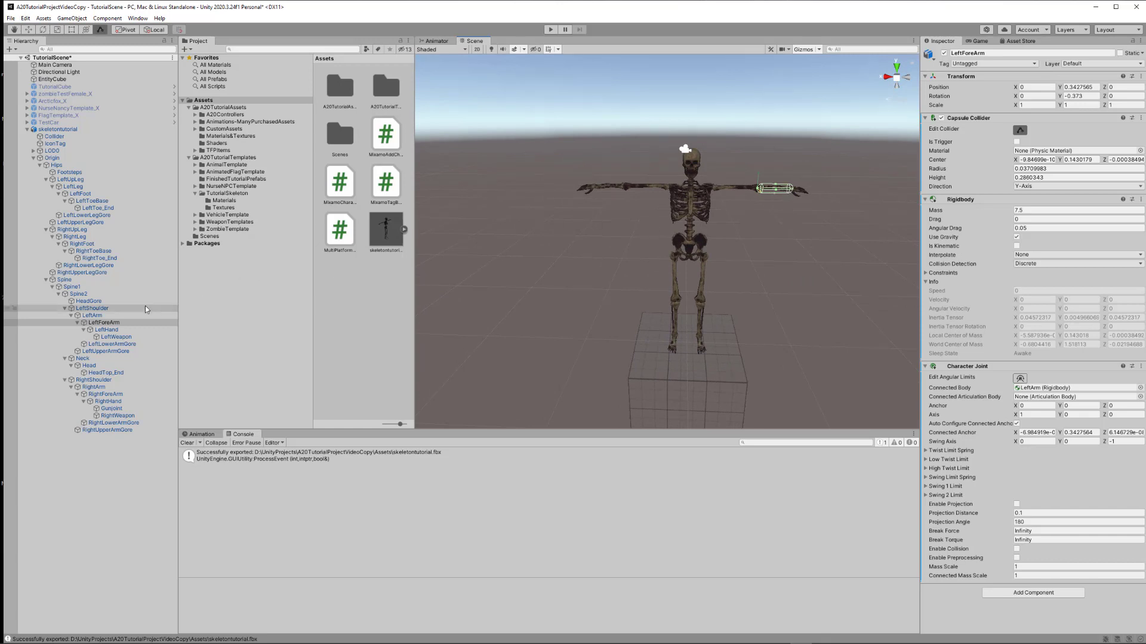
# Step: Slim the RightArm and RightForeArm capsules to radii 0.04886566 and 0.03333008
pyautogui.click(94, 387)
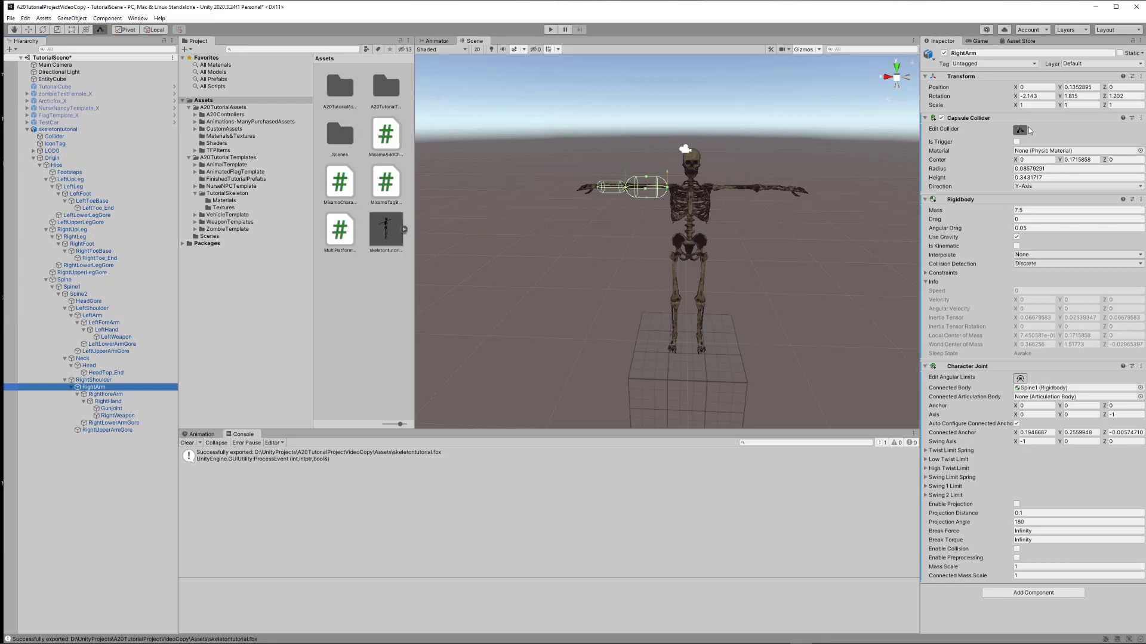
pyautogui.moveTo(646, 187); pyautogui.dragTo(647, 195)
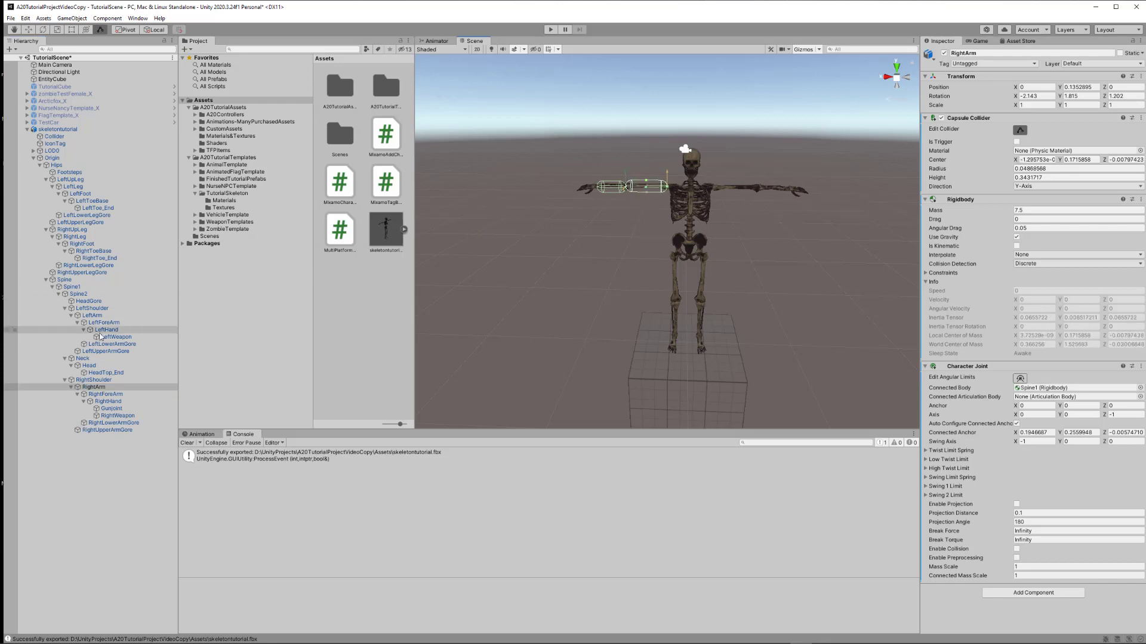
pyautogui.click(105, 394)
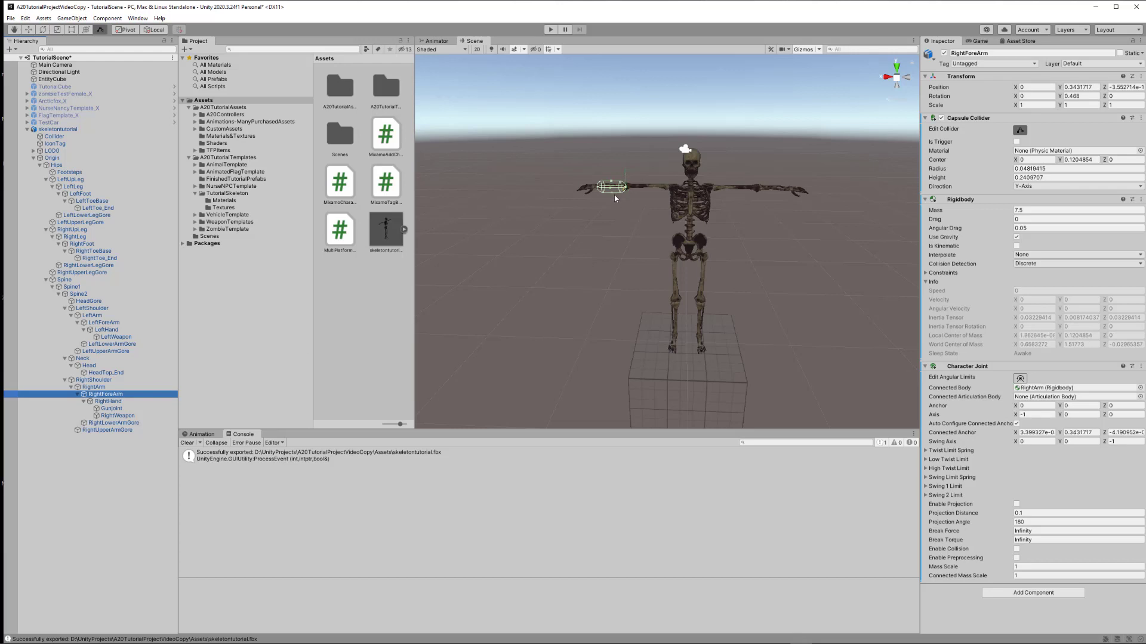
pyautogui.moveTo(614, 198); pyautogui.dragTo(611, 183)
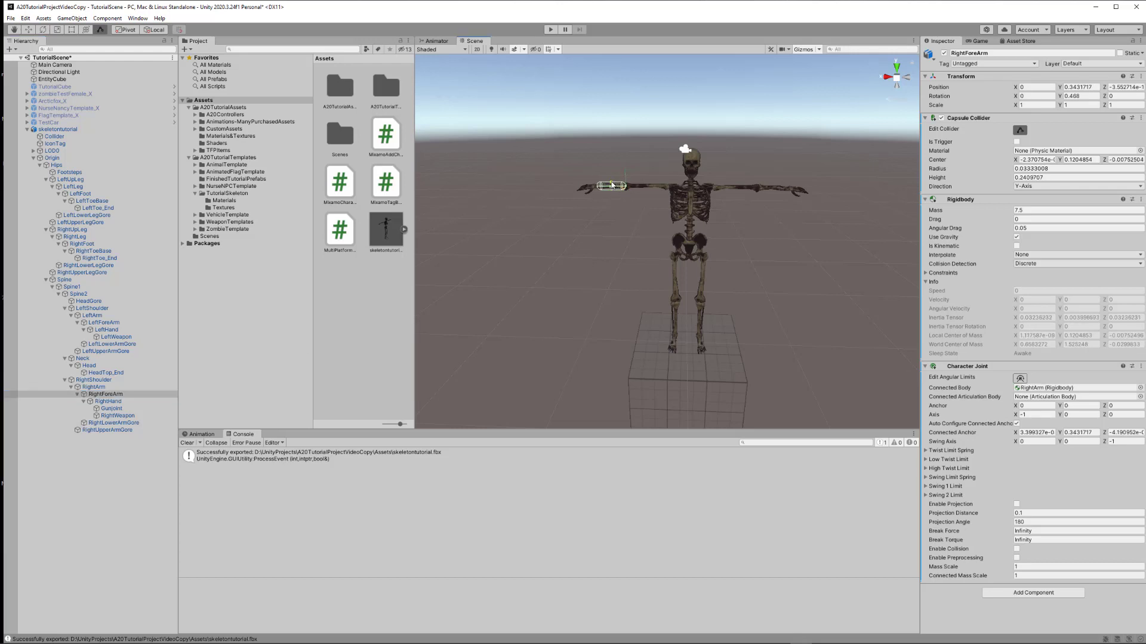
pyautogui.click(59, 129)
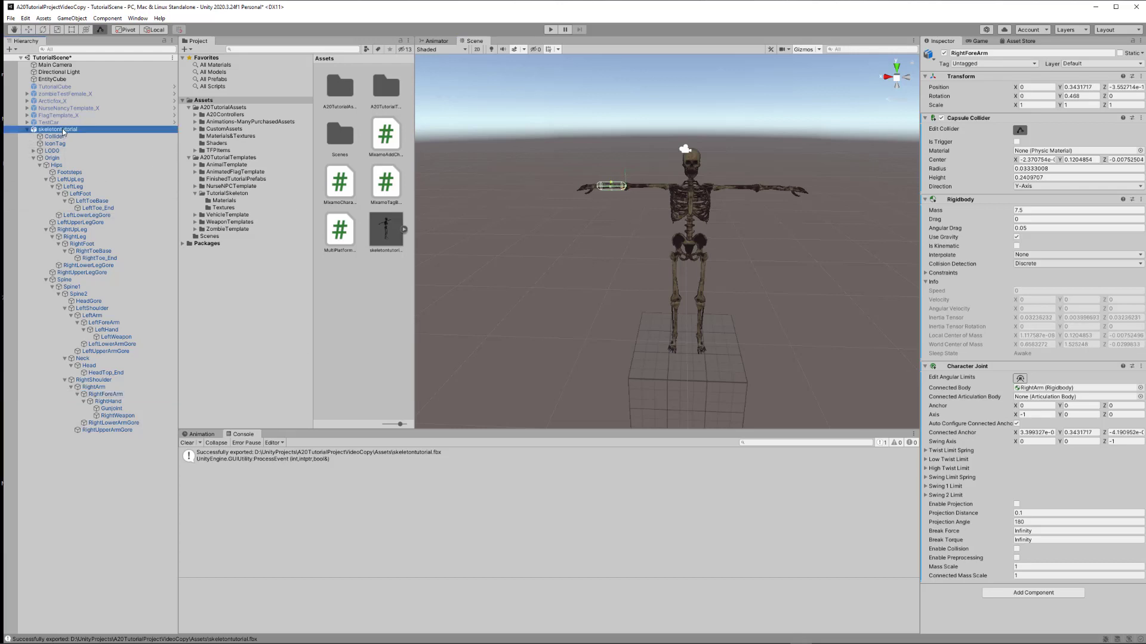
pyautogui.keyDown('alt'); pyautogui.moveTo(517, 302); pyautogui.dragTo(535, 281); pyautogui.keyUp('alt')
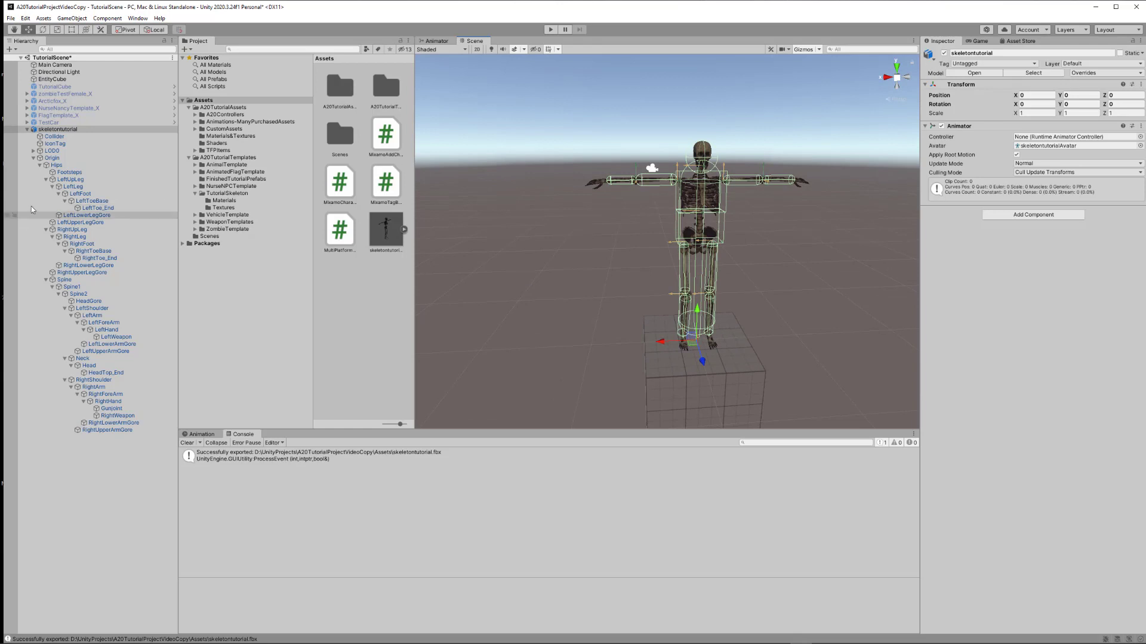
pyautogui.hotkey('alt', 'Tab')
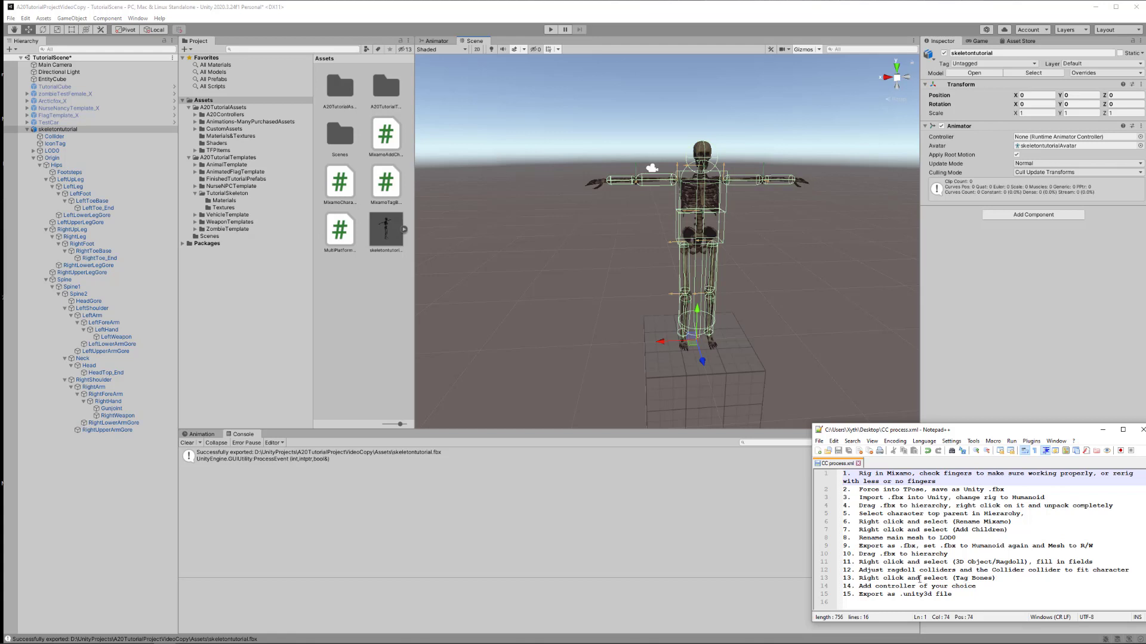
# Step: Apply Tag Bones to the skeletontutorial object from its Hierarchy context menu
pyautogui.click(67, 131)
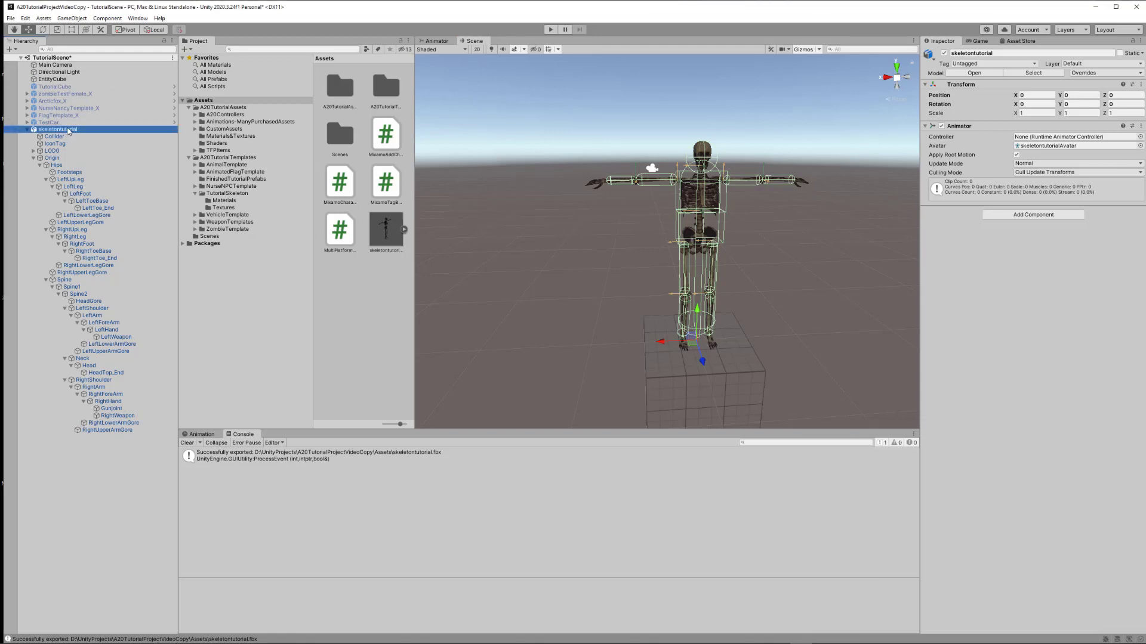
pyautogui.rightClick(69, 129)
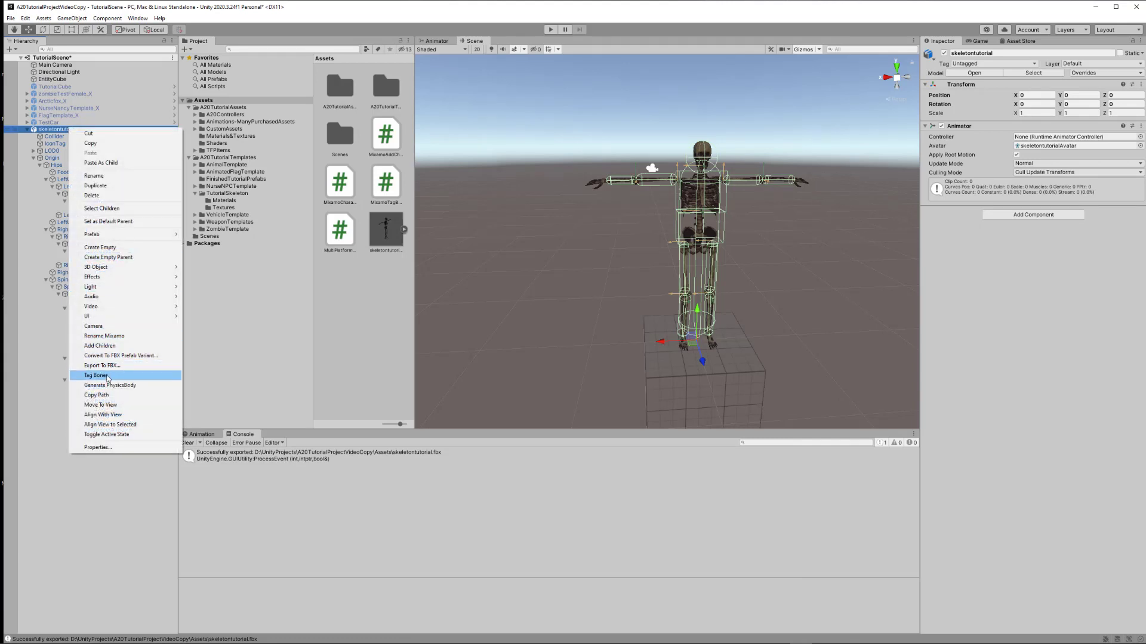
pyautogui.click(101, 375)
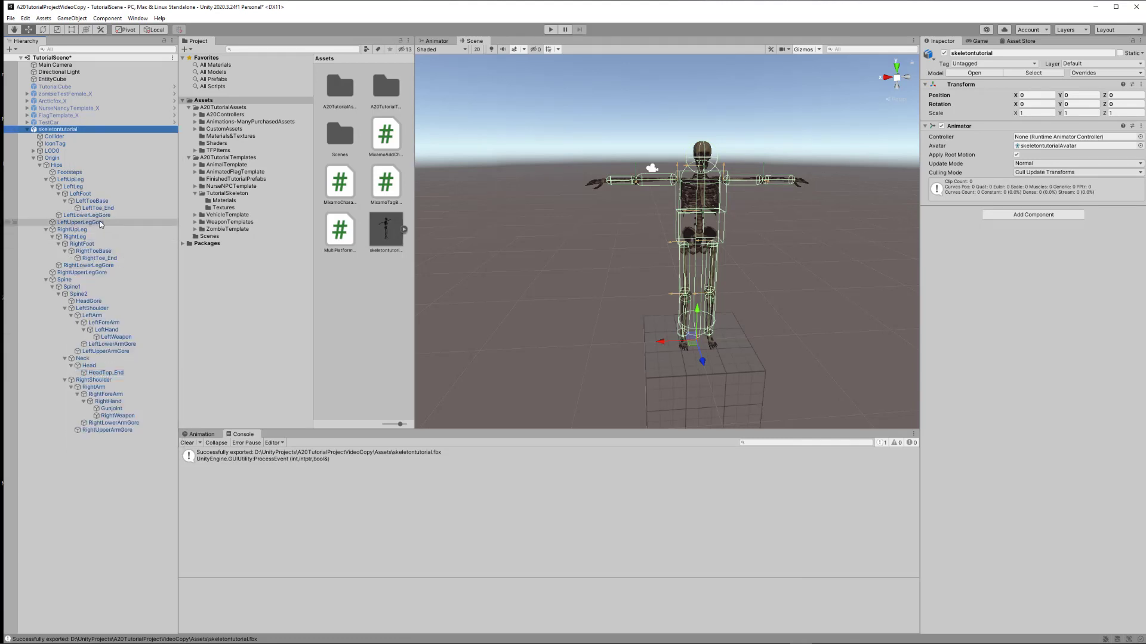
# Step: Verify Hips and Head carry E_BP_Body and E_BP_Head tags, then check the Notepad++ checklist
pyautogui.click(68, 173)
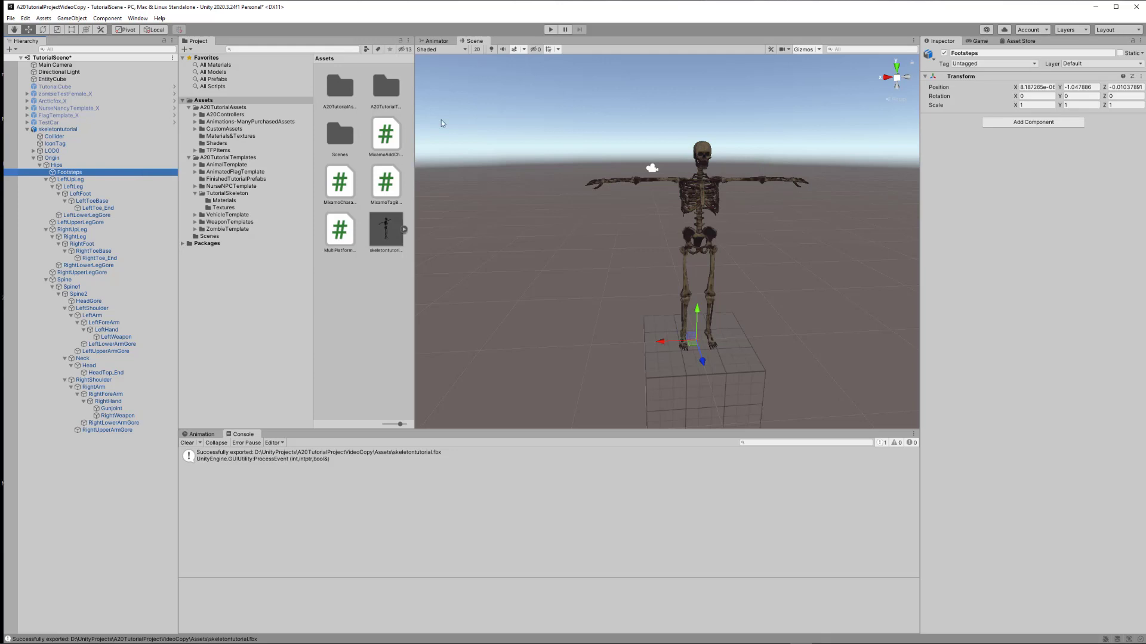
pyautogui.click(57, 165)
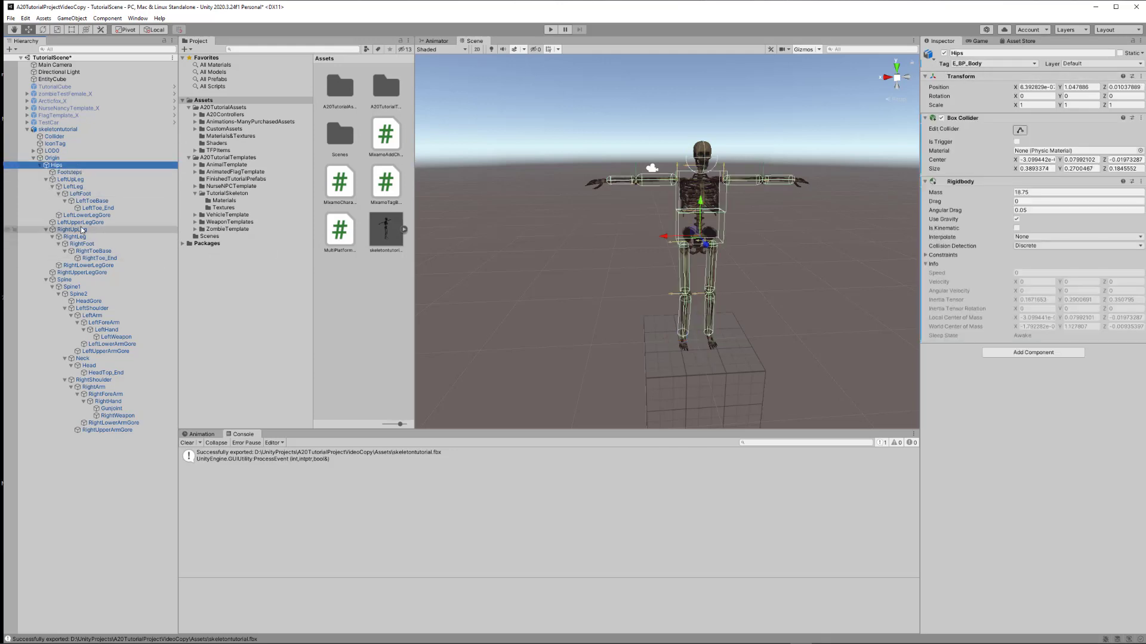
pyautogui.click(91, 216)
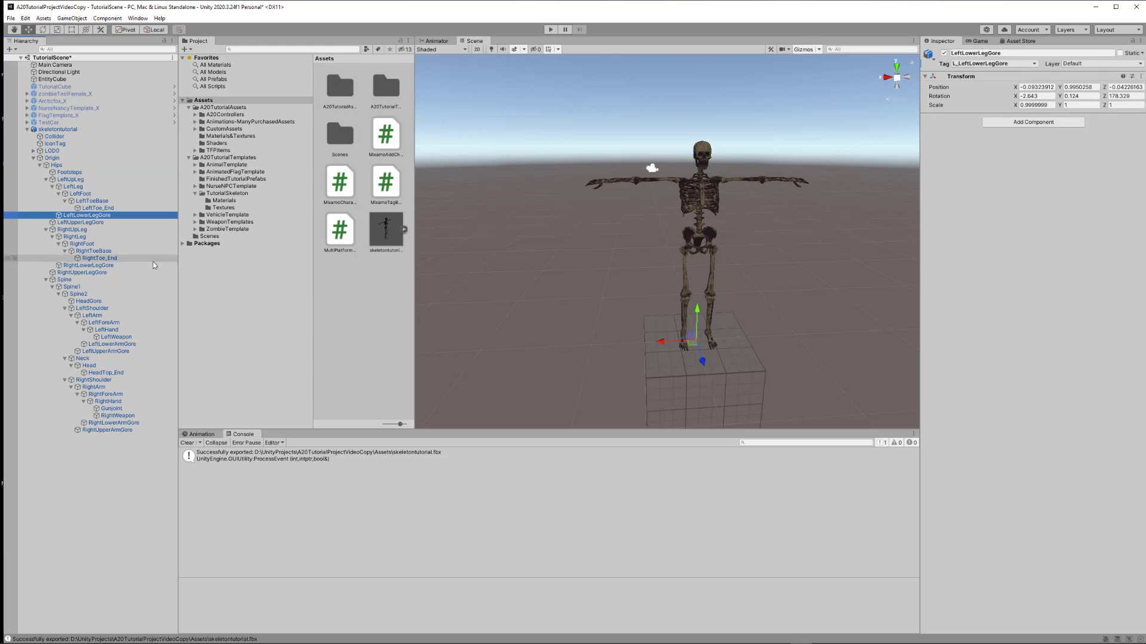
pyautogui.click(89, 365)
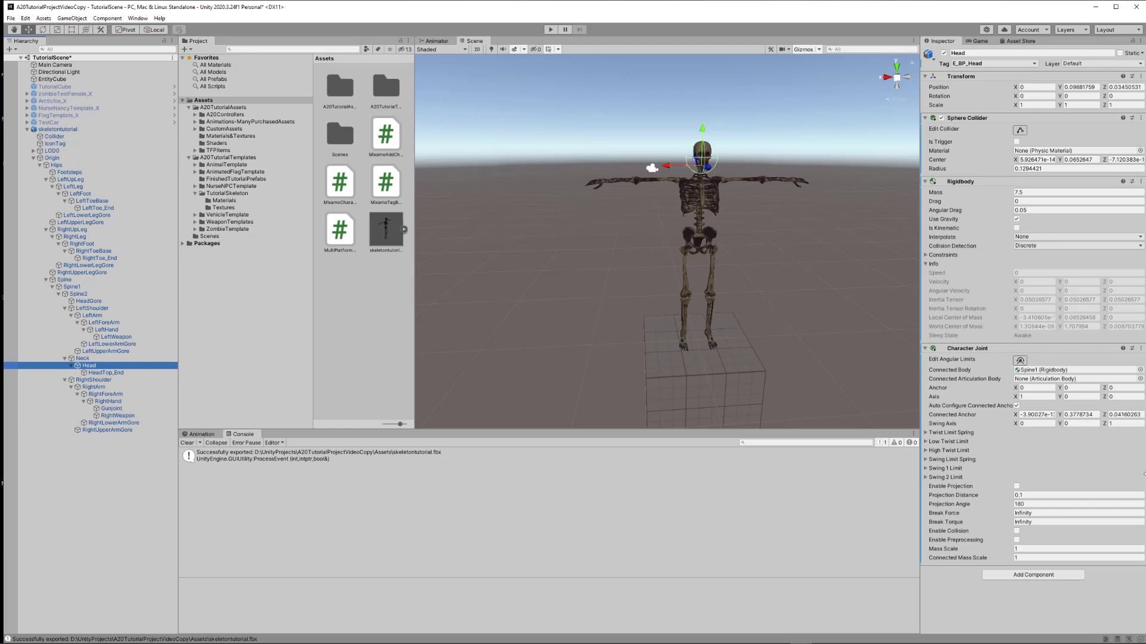
pyautogui.hotkey('alt', 'Tab')
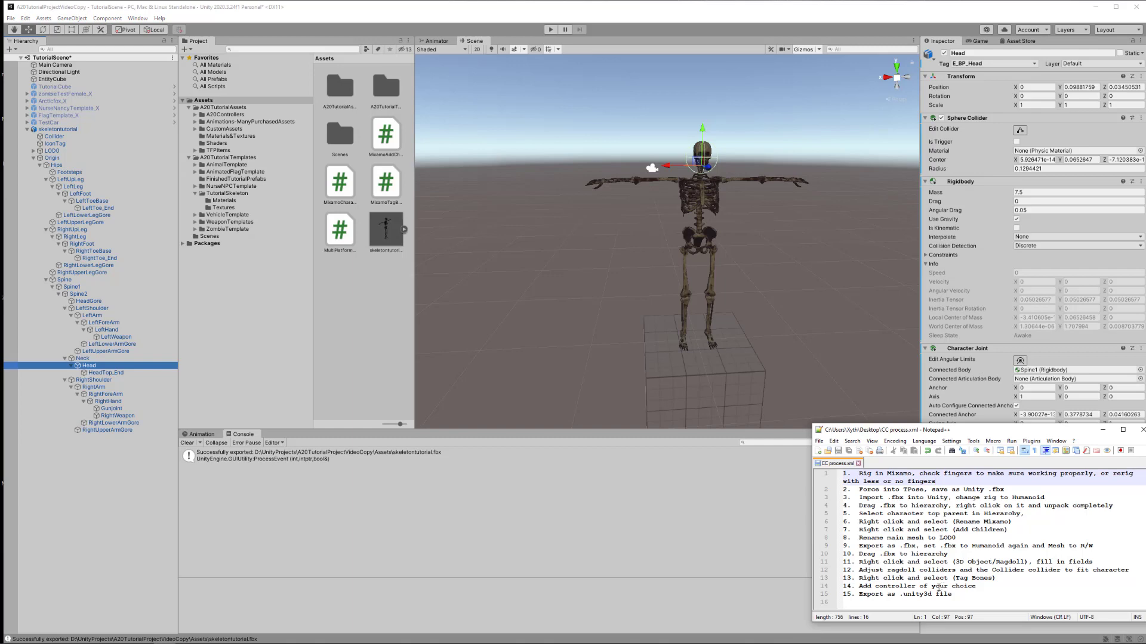
pyautogui.moveTo(1001, 430); pyautogui.dragTo(780, 401)
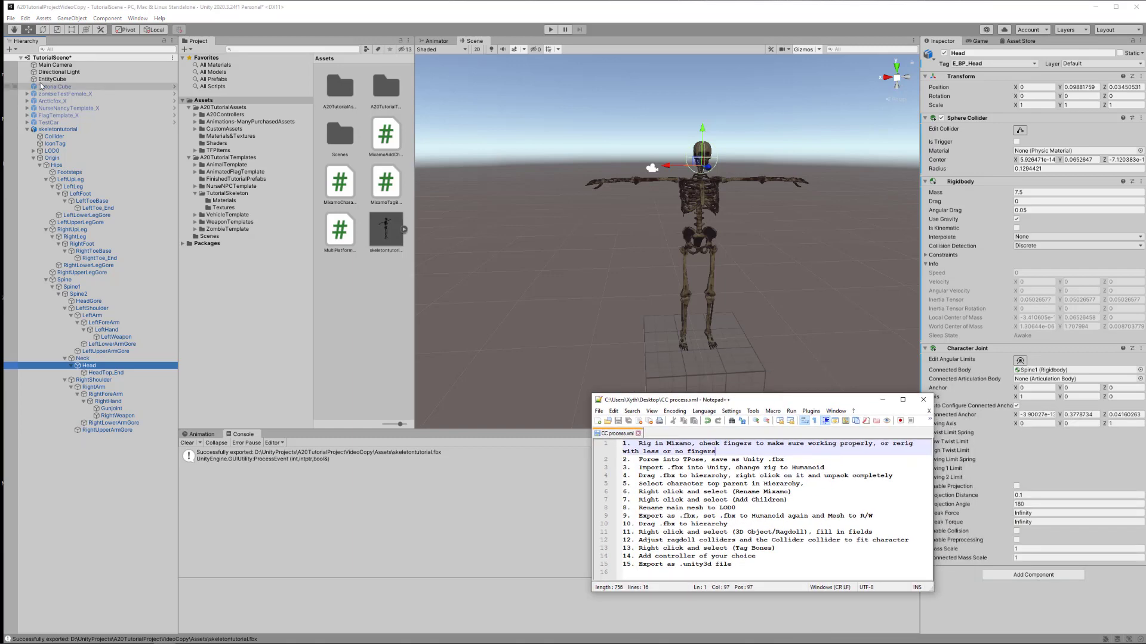
# Step: Assign XythsA20UniversalControllerZombie as the skeleton's Animator controller
pyautogui.click(59, 129)
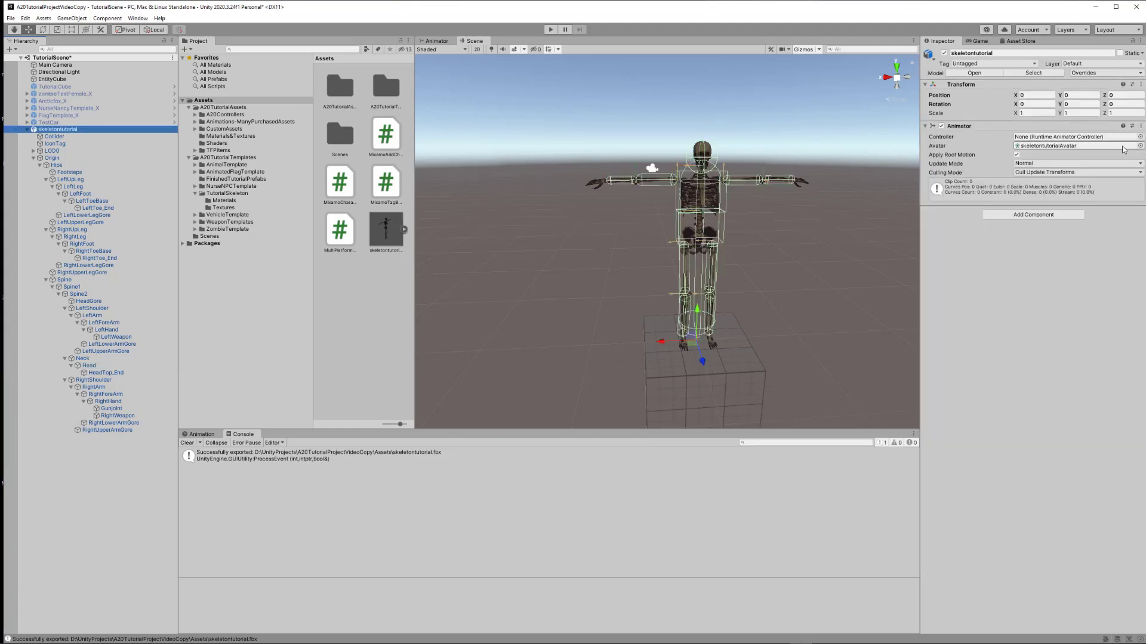
pyautogui.click(1139, 136)
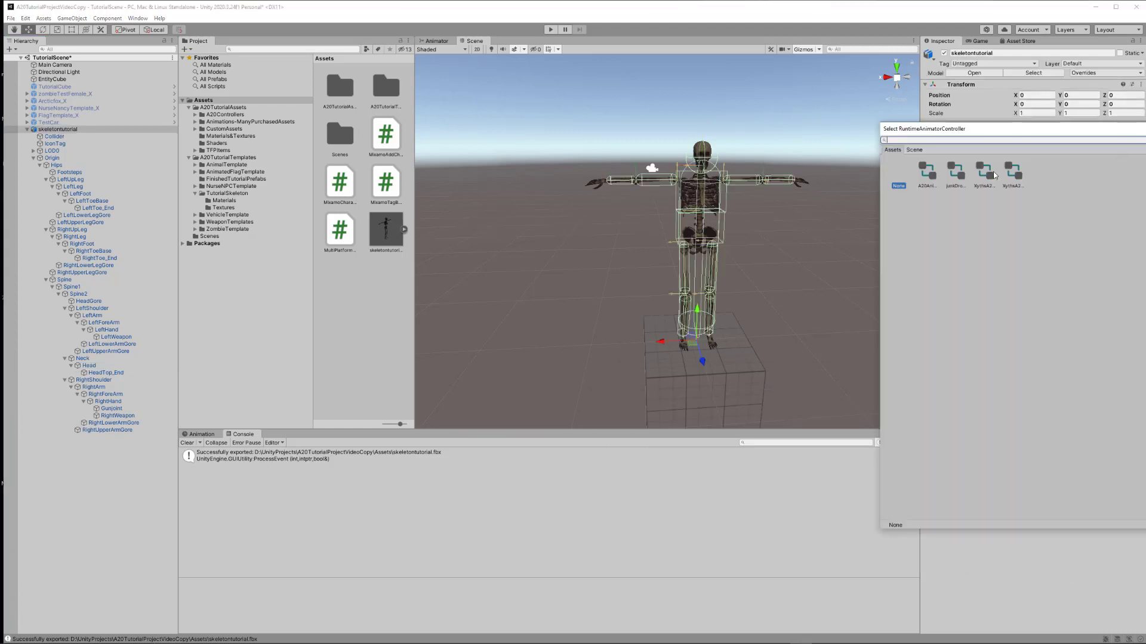
pyautogui.click(1014, 173)
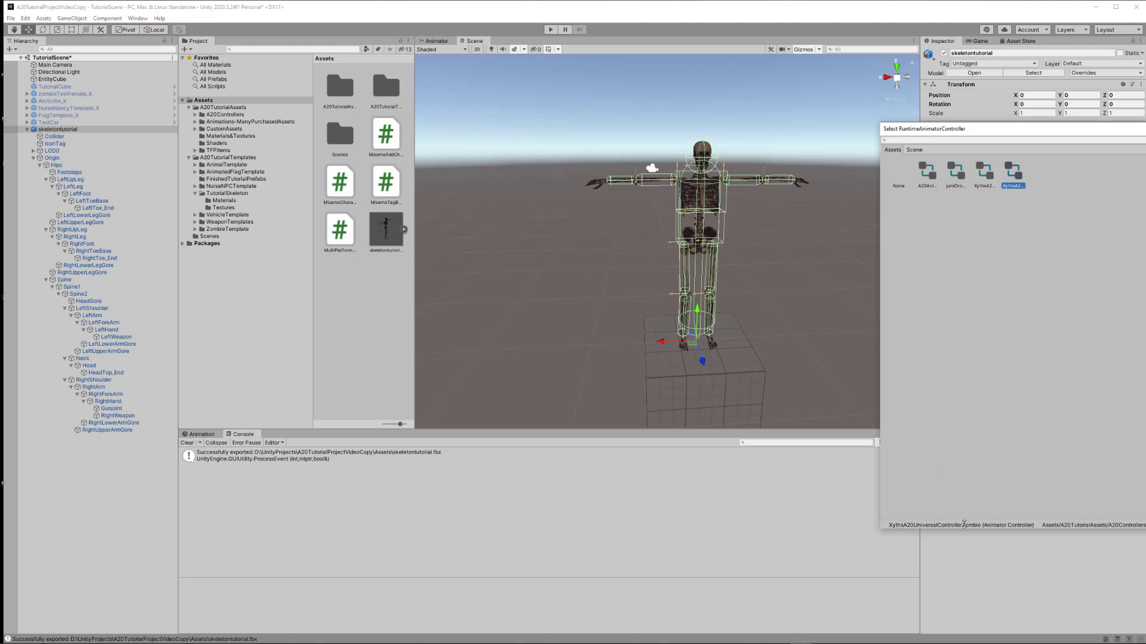
pyautogui.doubleClick(1020, 174)
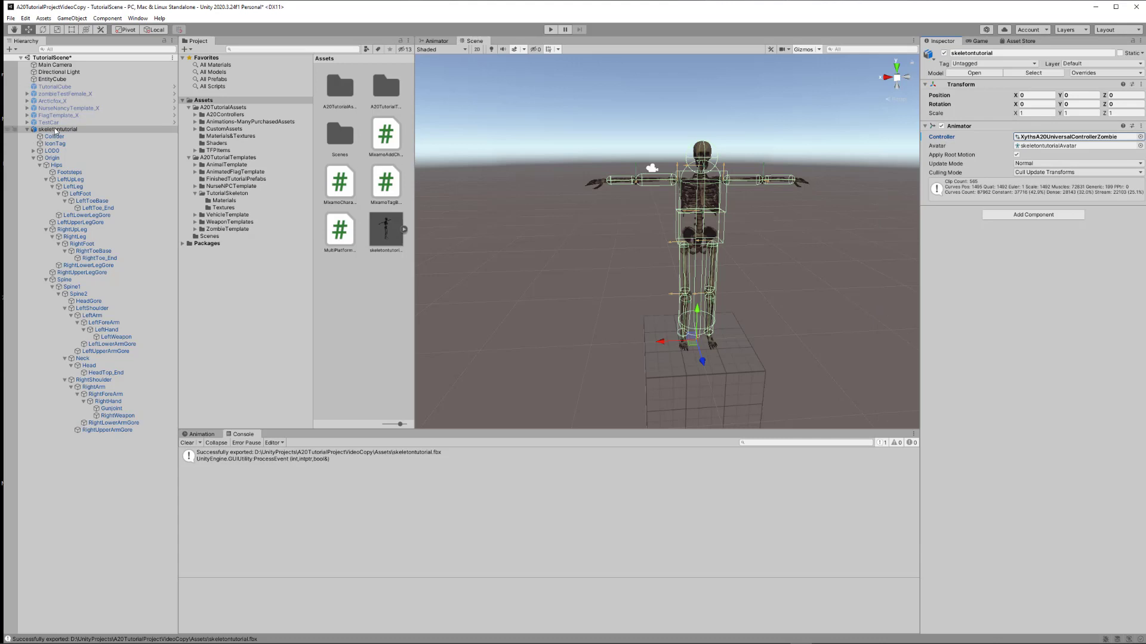
# Step: Review the prefab Overrides list, then show the FinishedTutorialPrefabs folder in the Project panel
pyautogui.click(1098, 73)
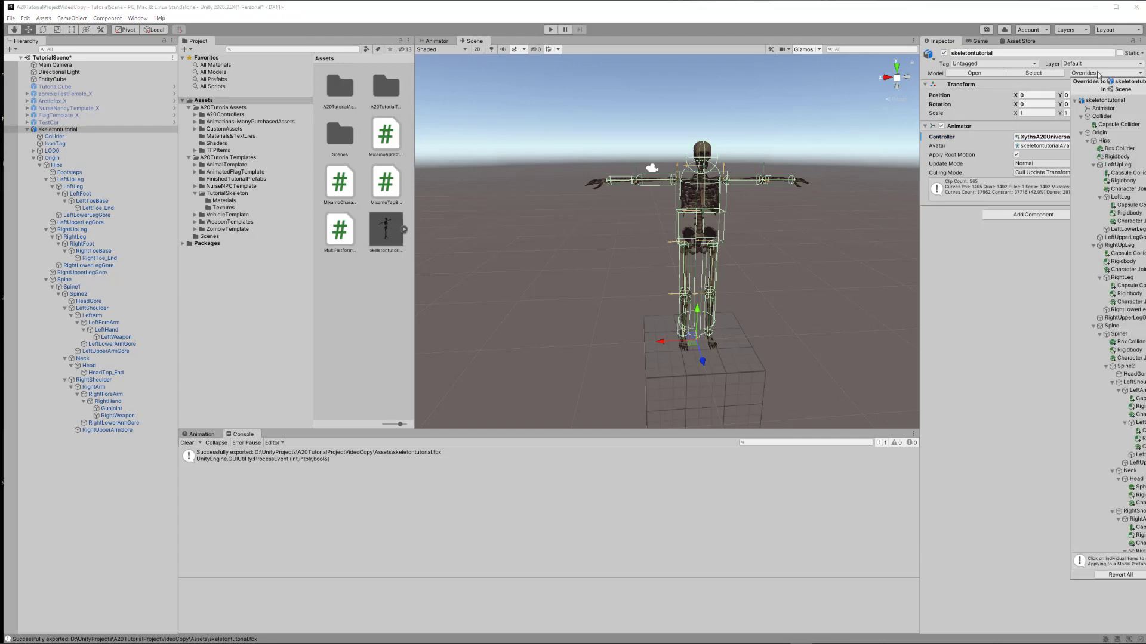
pyautogui.scroll(-2, 1138, 497)
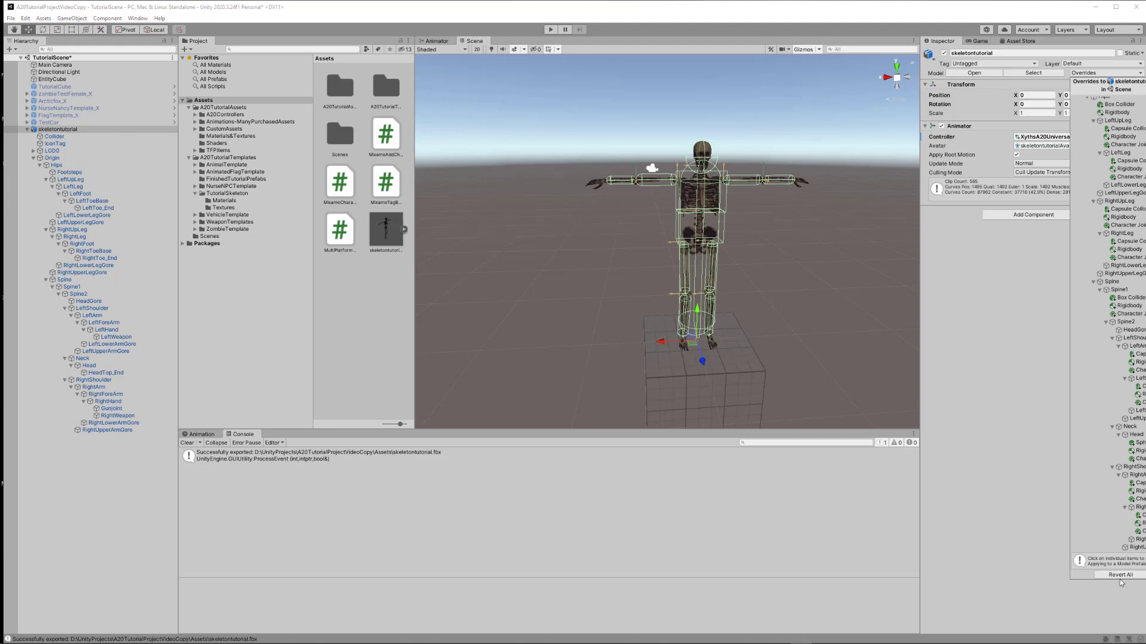
pyautogui.press('Escape')
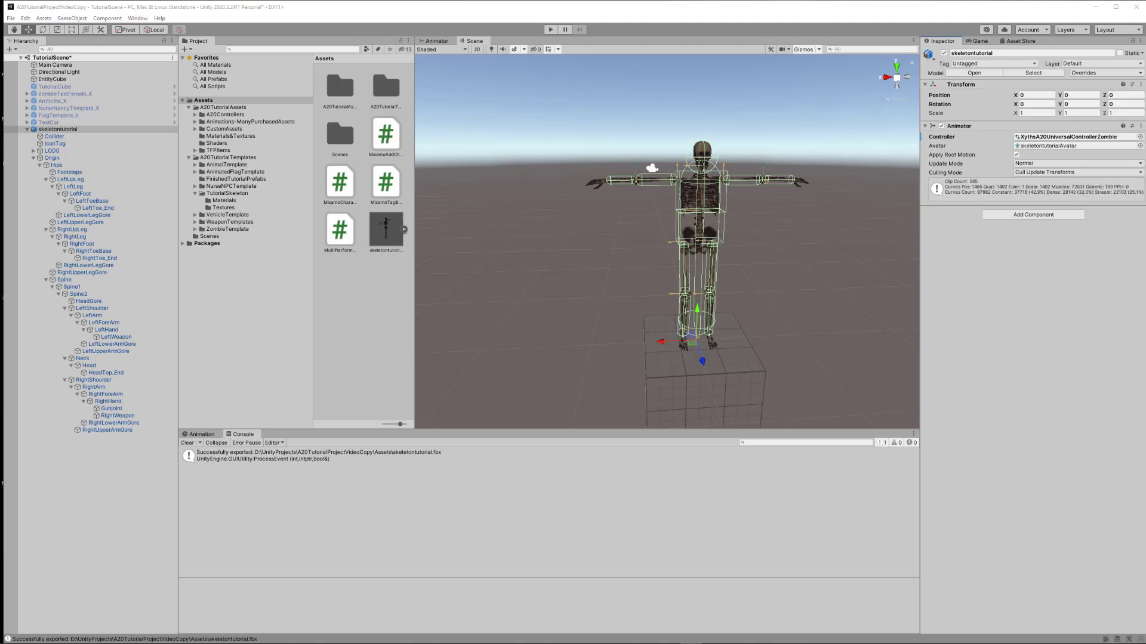
pyautogui.click(1141, 73)
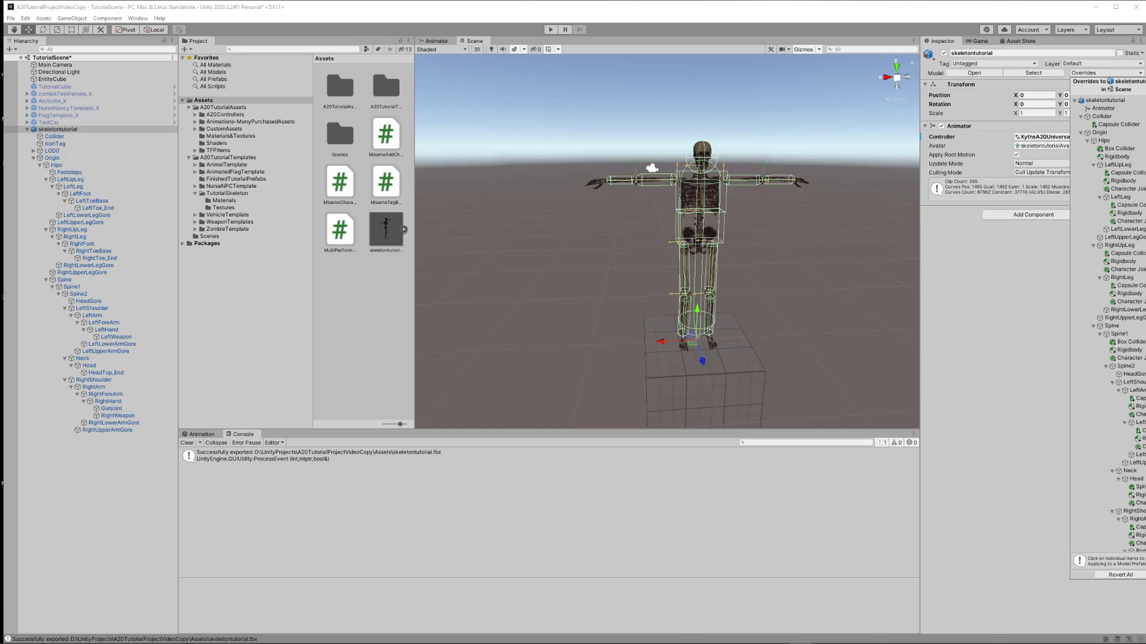
pyautogui.click(960, 356)
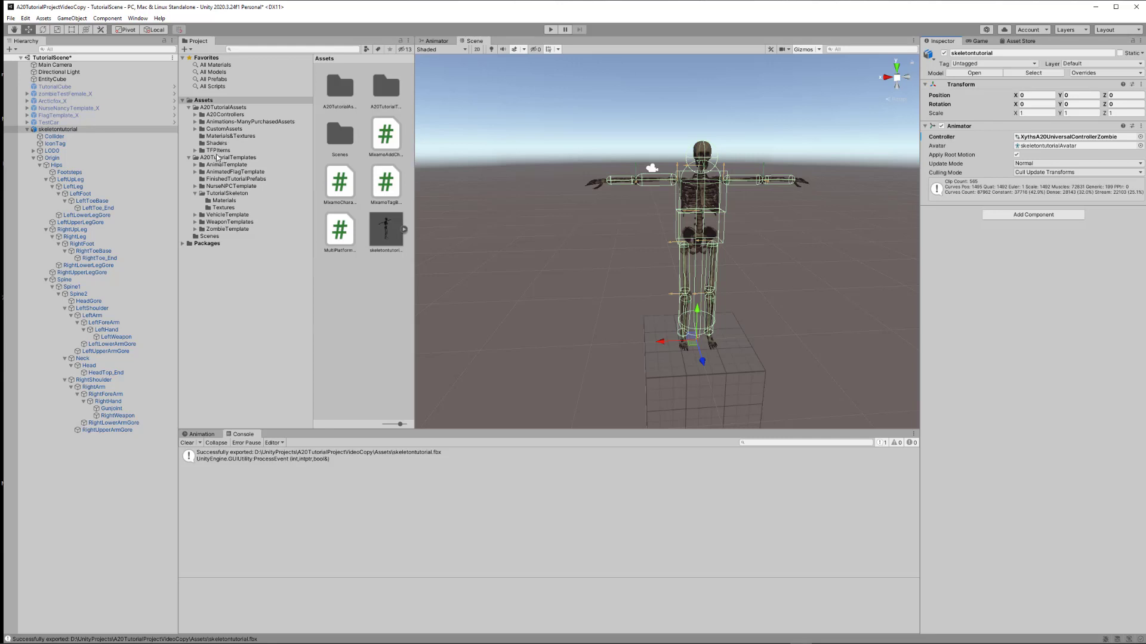
pyautogui.click(227, 179)
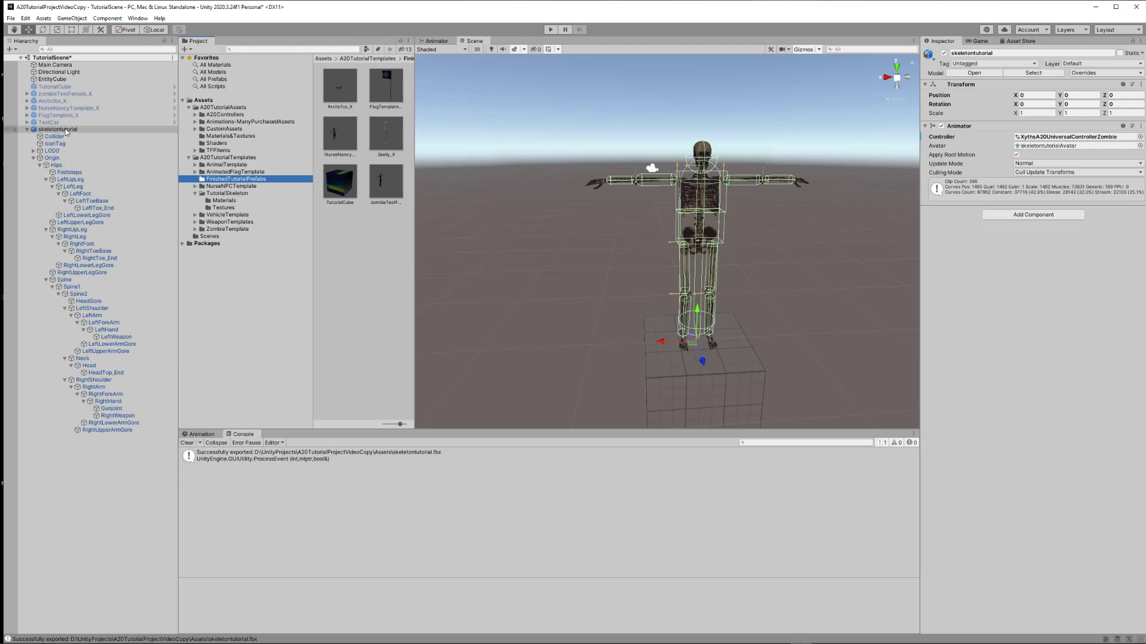
# Step: Make skeletontutorial an Original Prefab in FinishedTutorialPrefabs and confirm the instance shows no overrides
pyautogui.moveTo(54, 130); pyautogui.dragTo(377, 247)
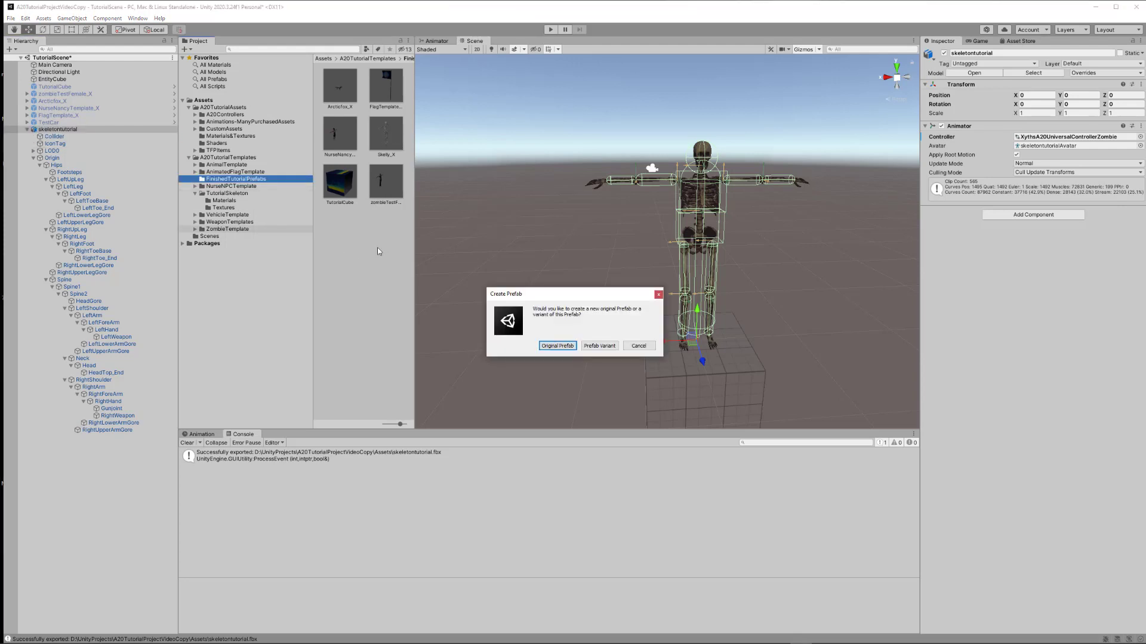
pyautogui.click(558, 346)
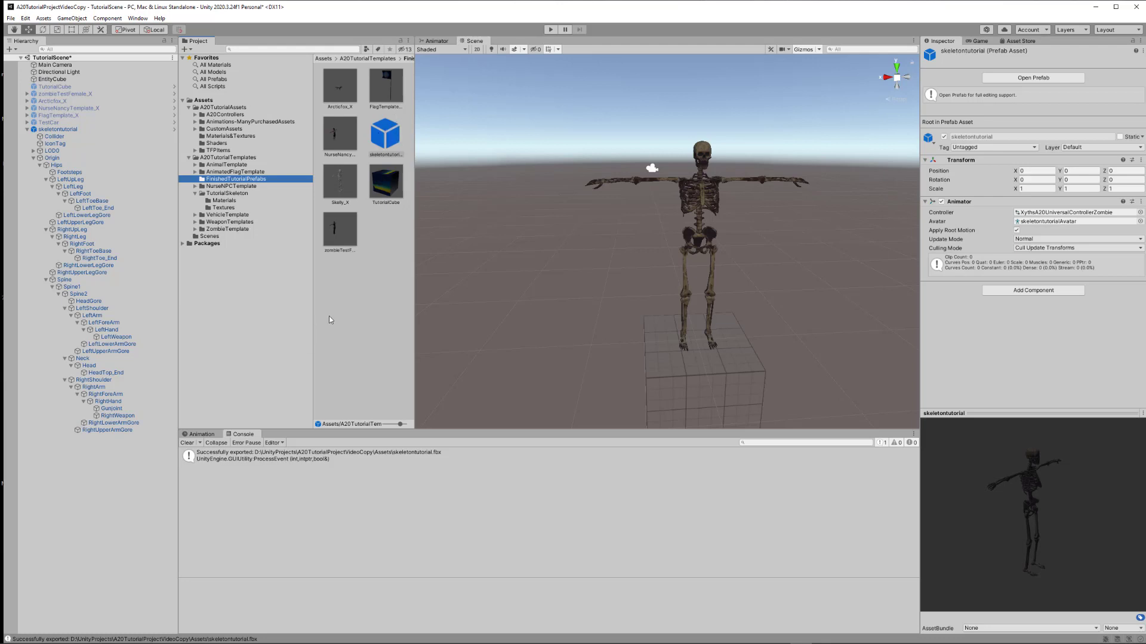
pyautogui.click(391, 139)
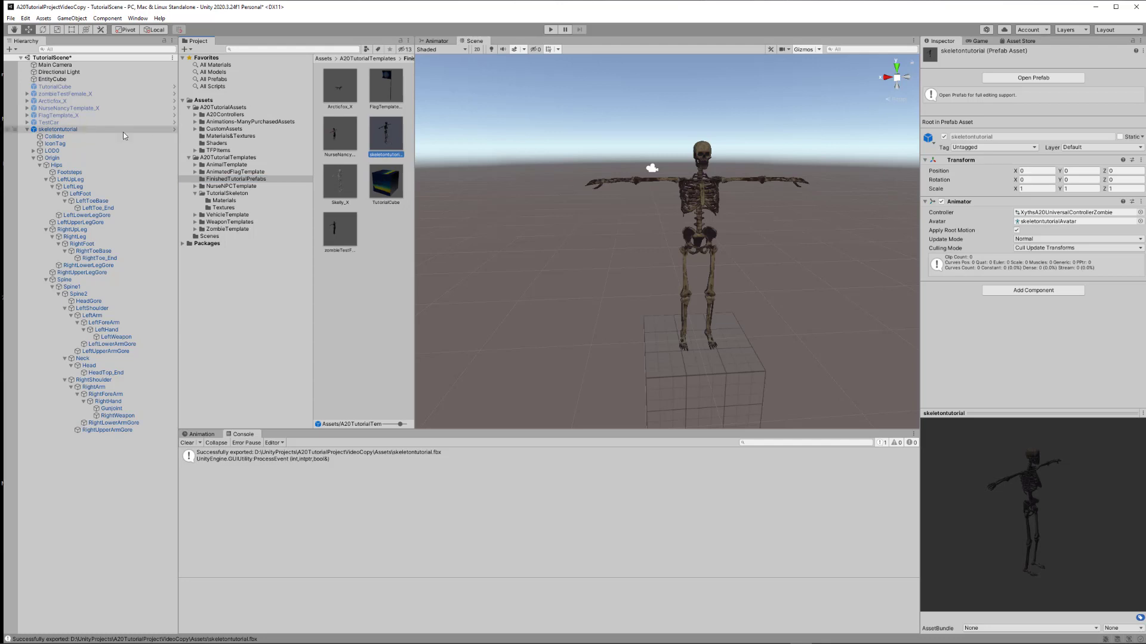
pyautogui.click(76, 132)
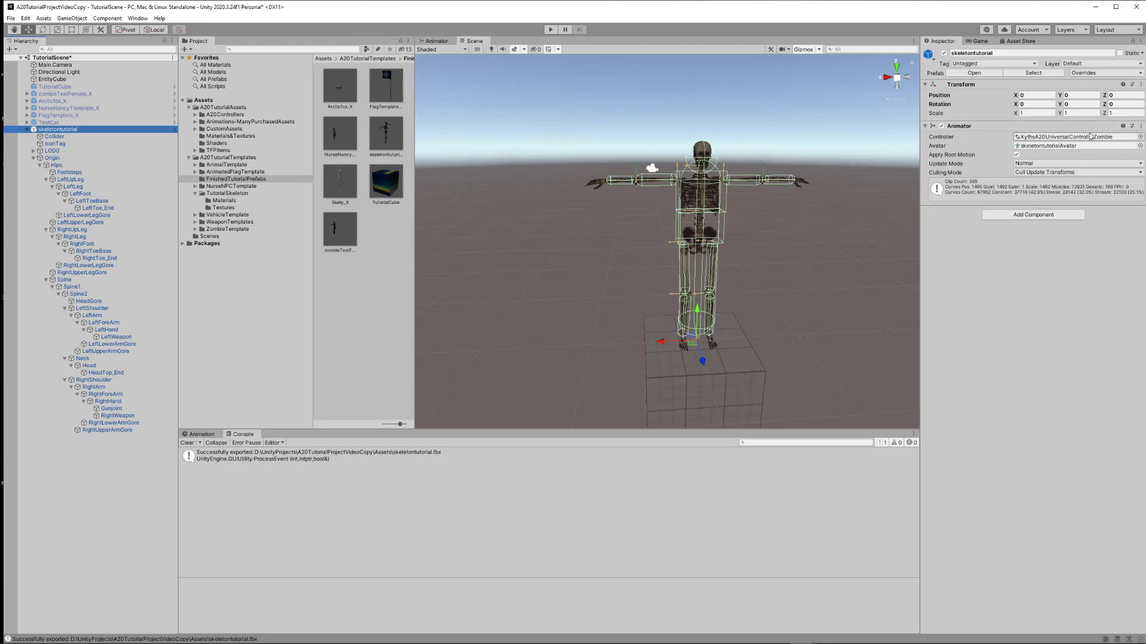
pyautogui.click(1094, 72)
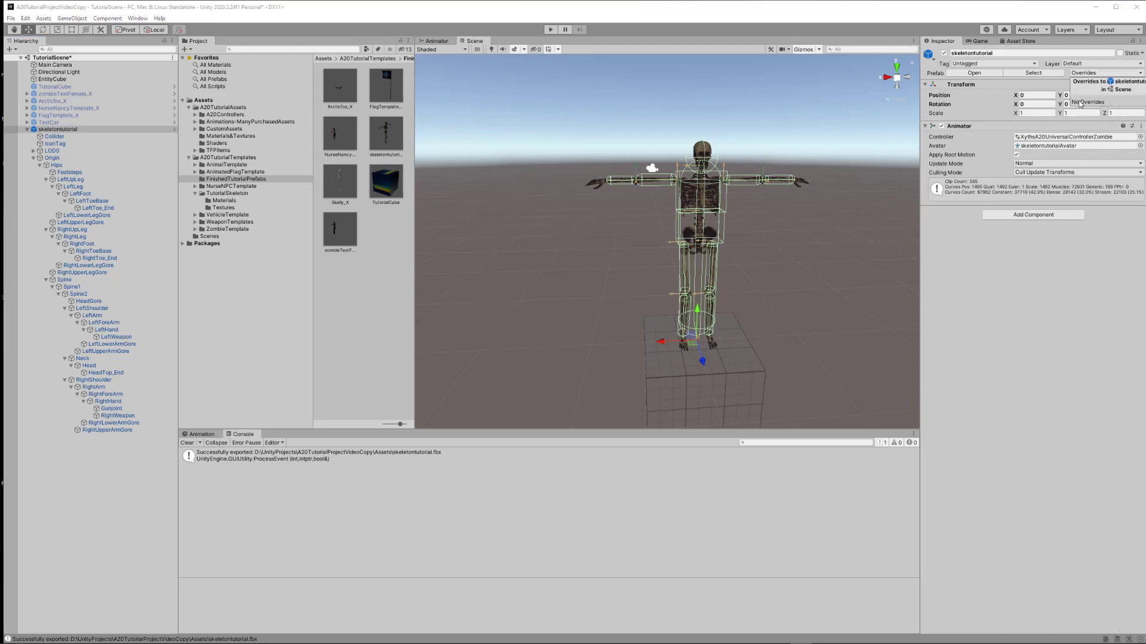
pyautogui.click(1006, 352)
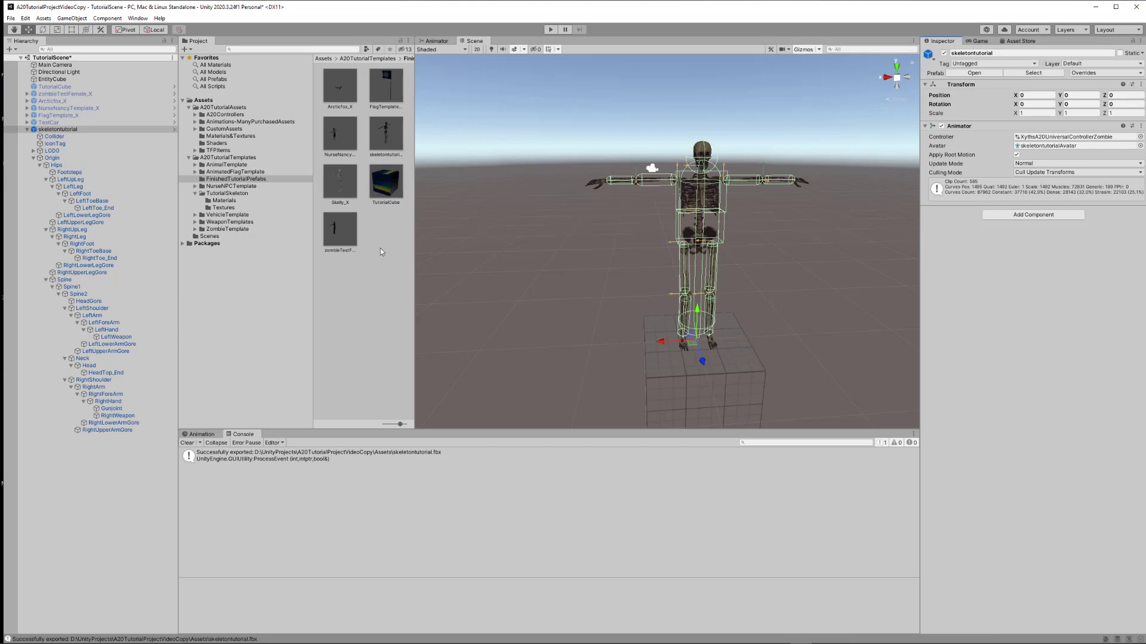
pyautogui.click(389, 135)
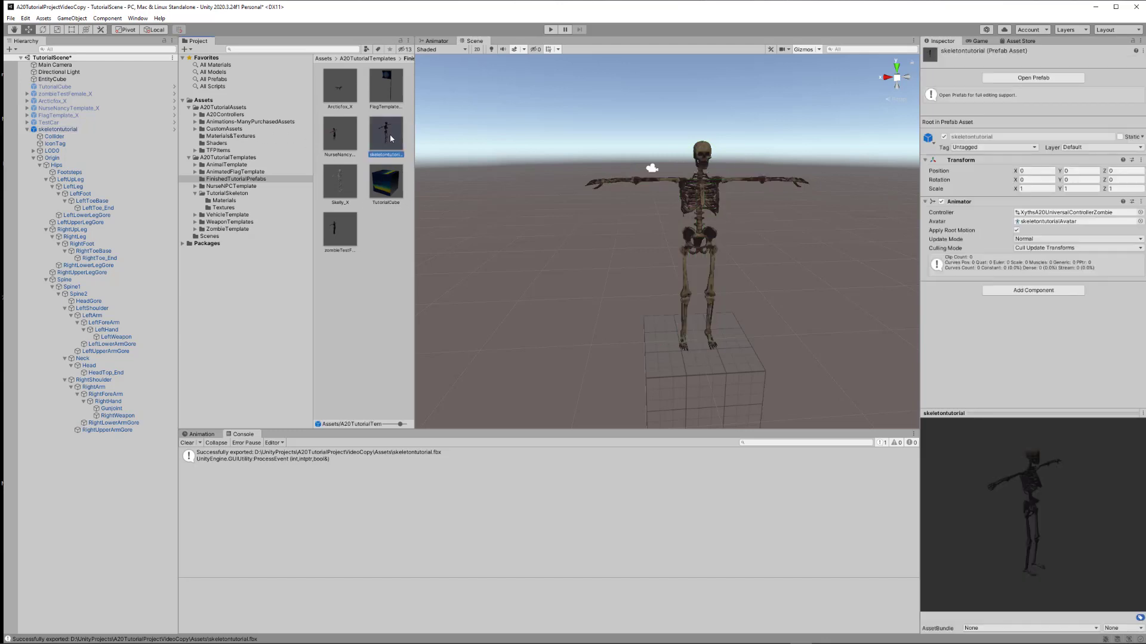
pyautogui.rightClick(389, 138)
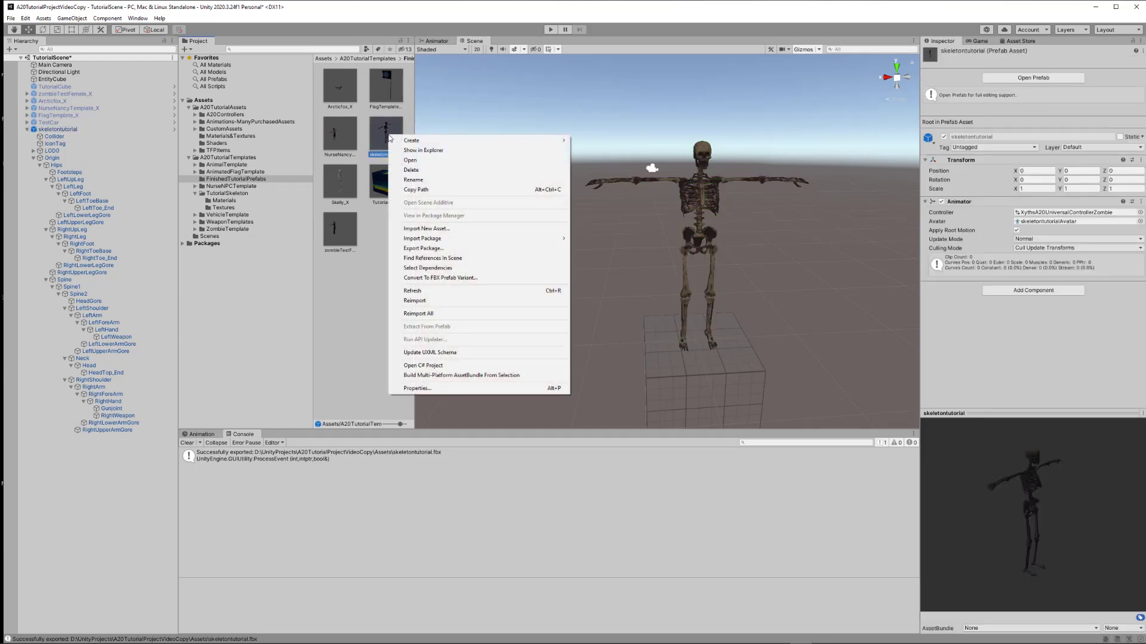
pyautogui.click(445, 375)
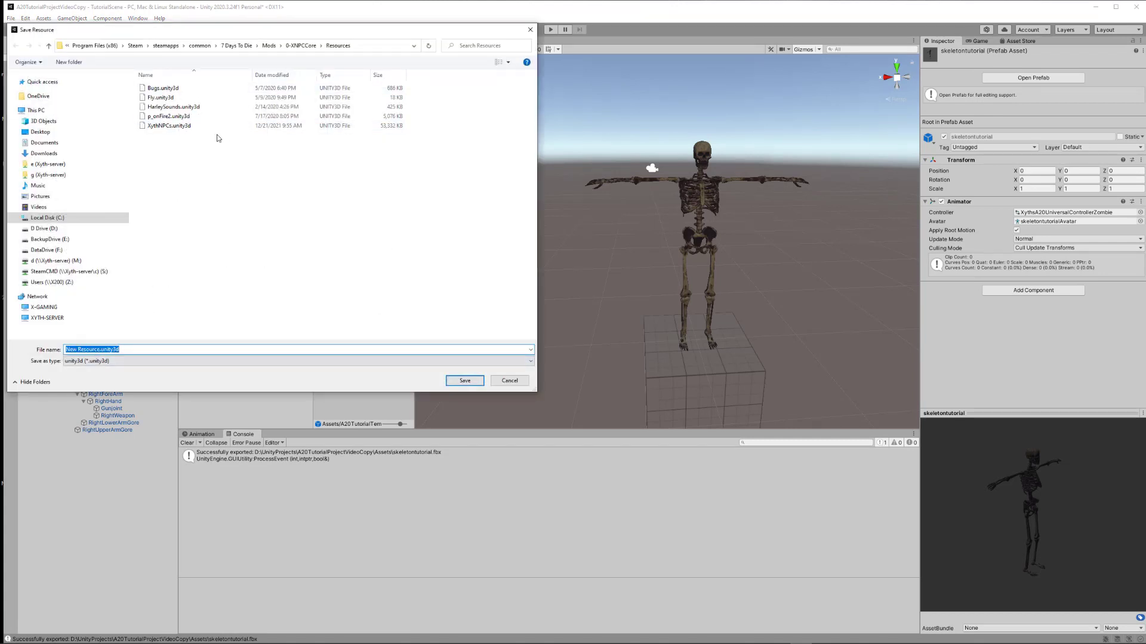
pyautogui.click(508, 382)
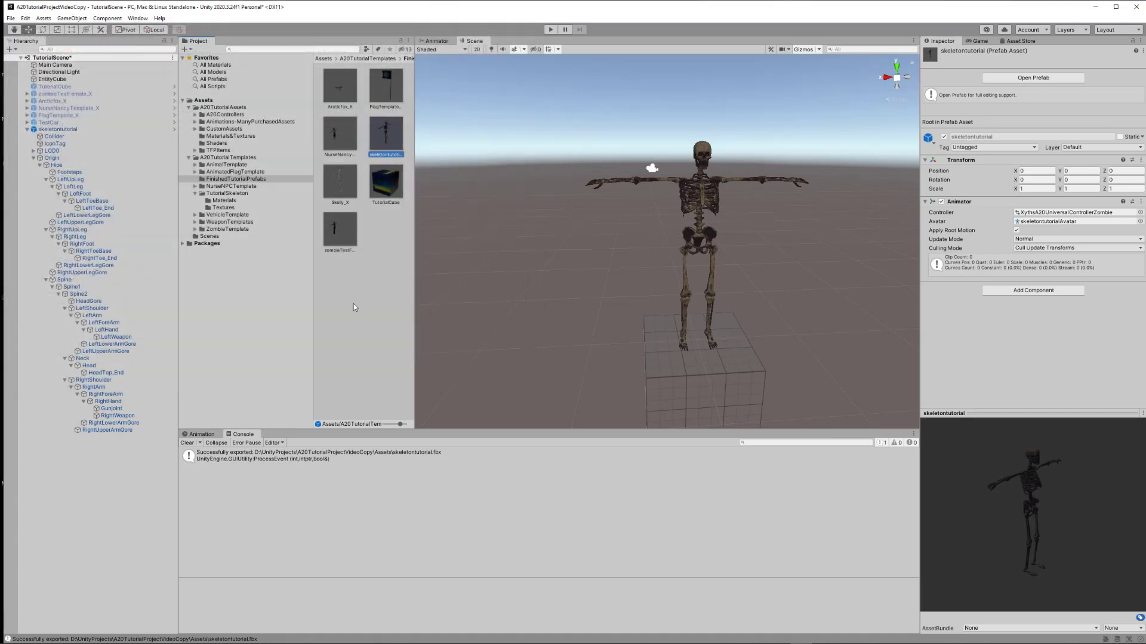